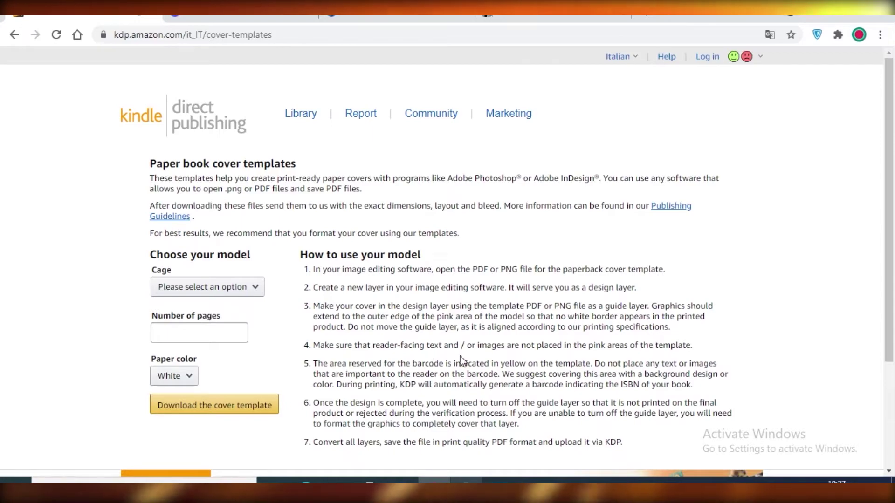
Configure the paperback cover template with a 6 x 9 in trim size, 30 pages and white paper
left_click(180, 288)
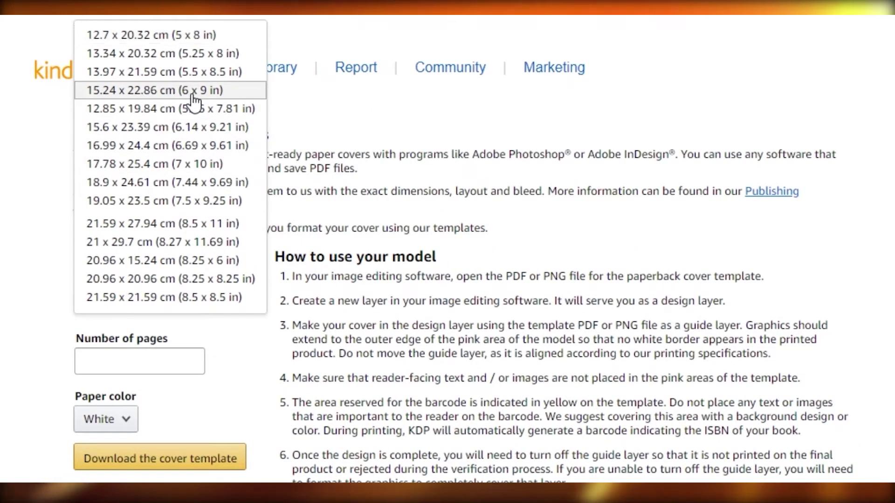
left_click(193, 93)
left_click(114, 370)
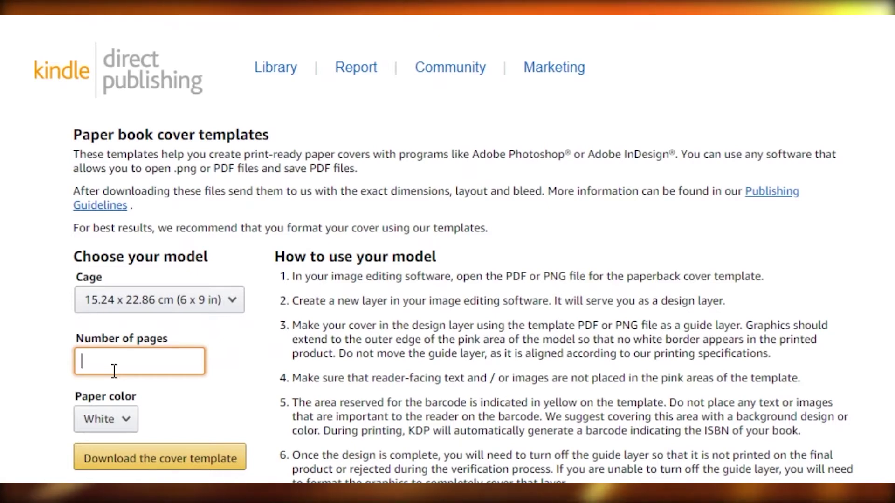
type("0")
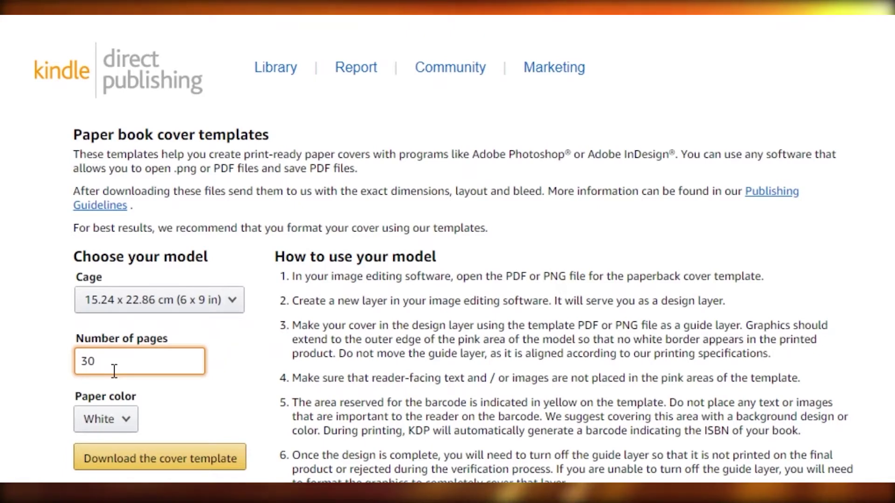
left_click(100, 428)
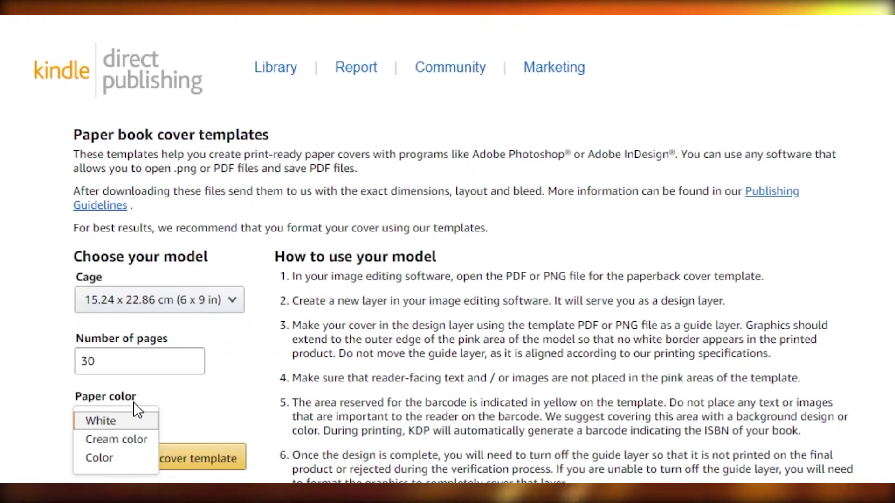
left_click(117, 425)
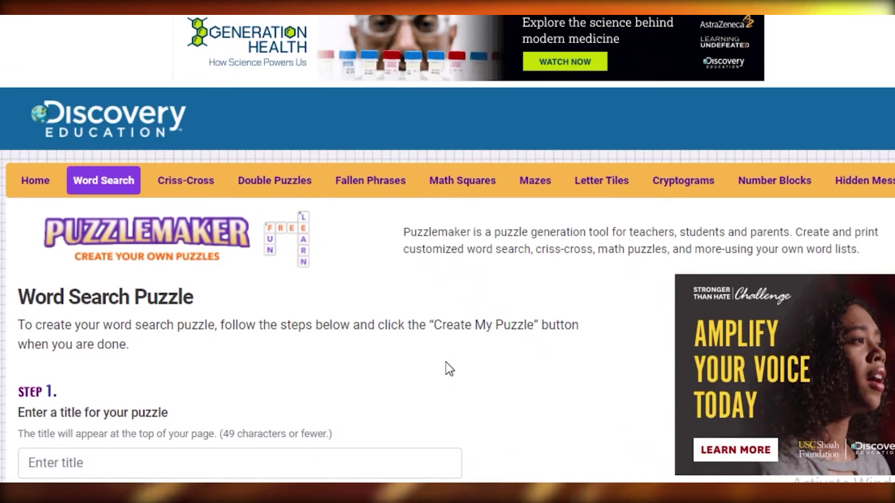
On Discovery Education's Puzzlemaker, title the word search puzzle "Colors"
scroll(445, 382, "down", 2)
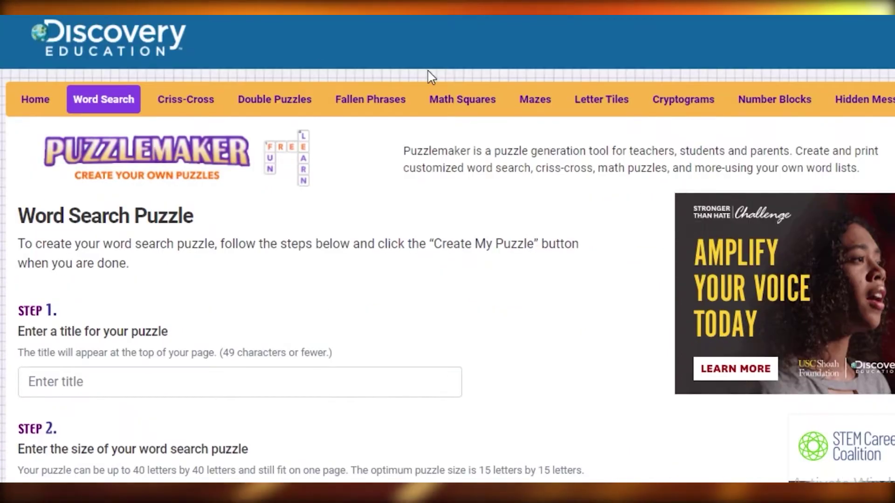
scroll(275, 332, "down", 4)
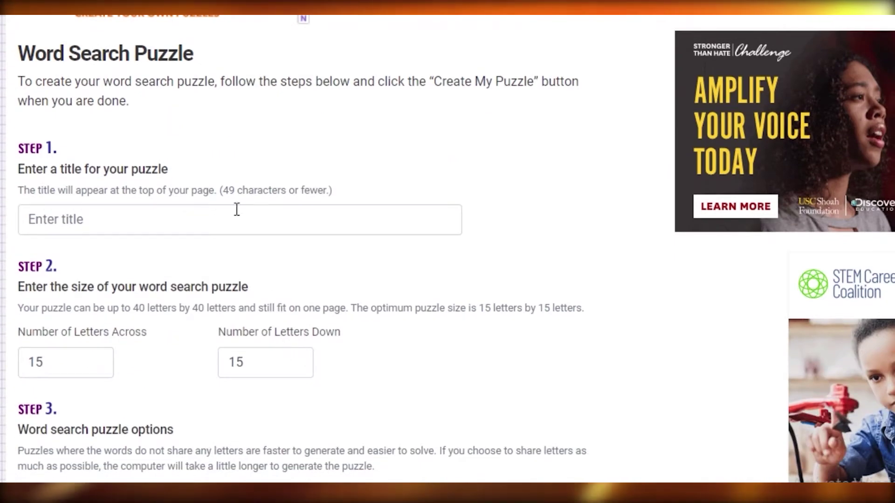
scroll(94, 174, "up", 4)
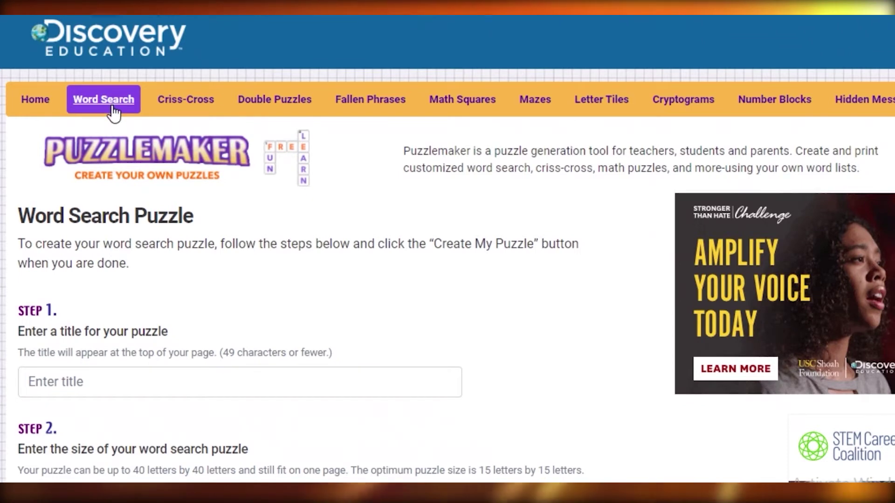
scroll(74, 314, "down", 6)
left_click(65, 148)
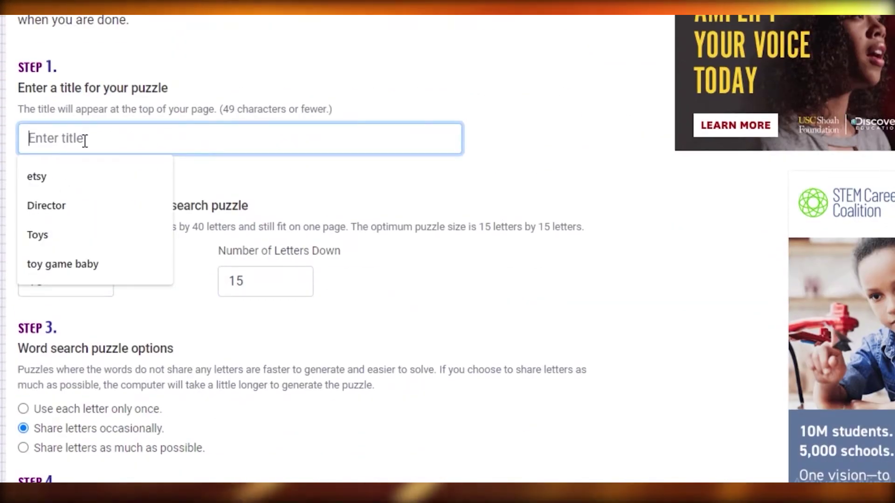
type("L")
key("BackSpace")
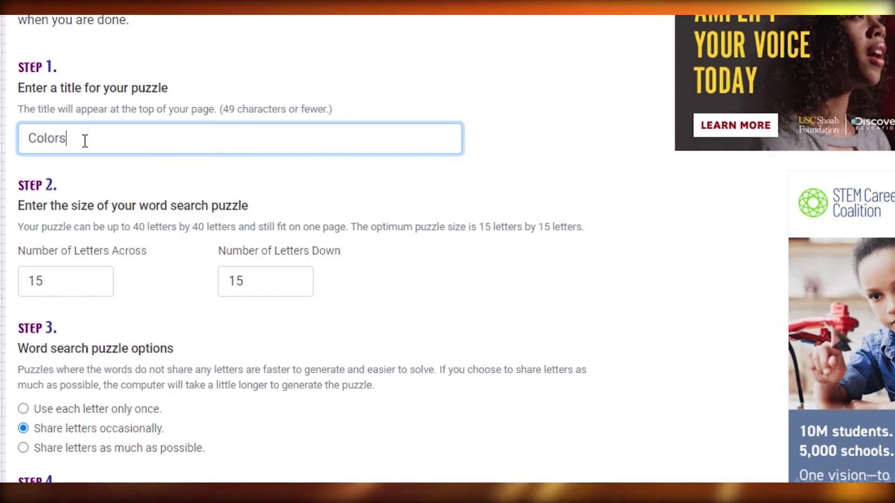
Set the word search puzzle size to 12 letters across and 12 letters down
scroll(89, 219, "down", 3)
scroll(75, 177, "up", 1)
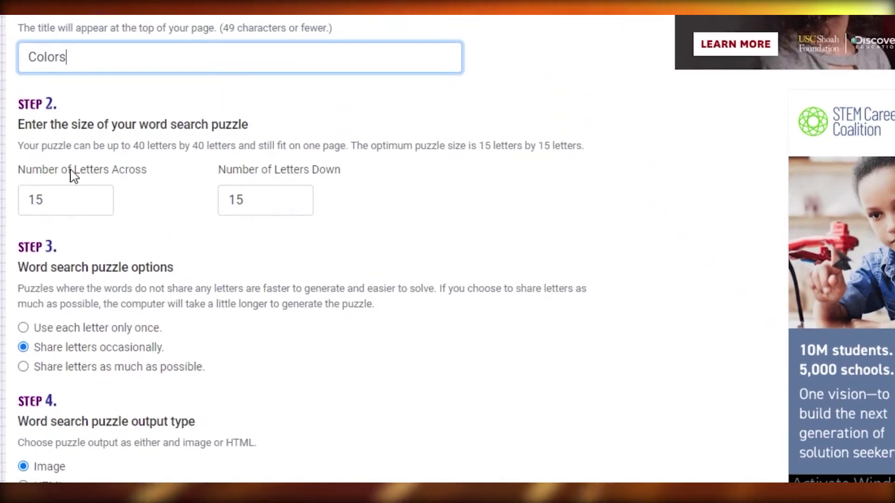
left_click(74, 208)
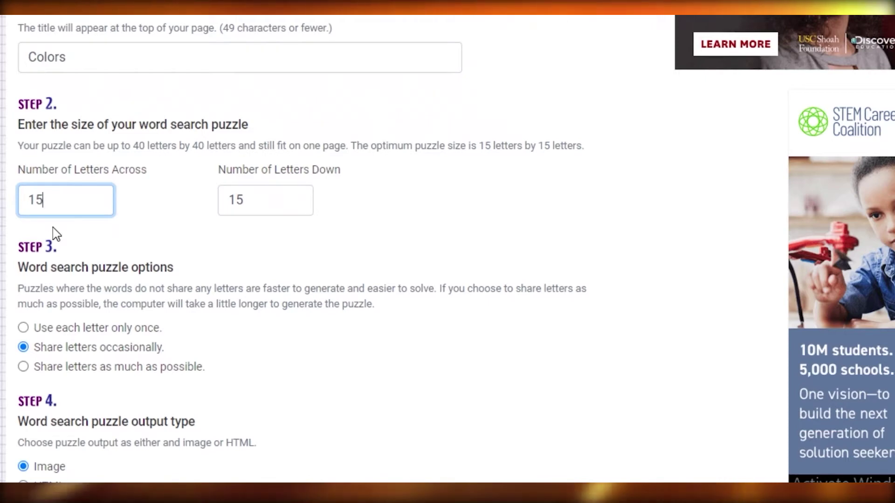
type("2")
left_click(275, 199)
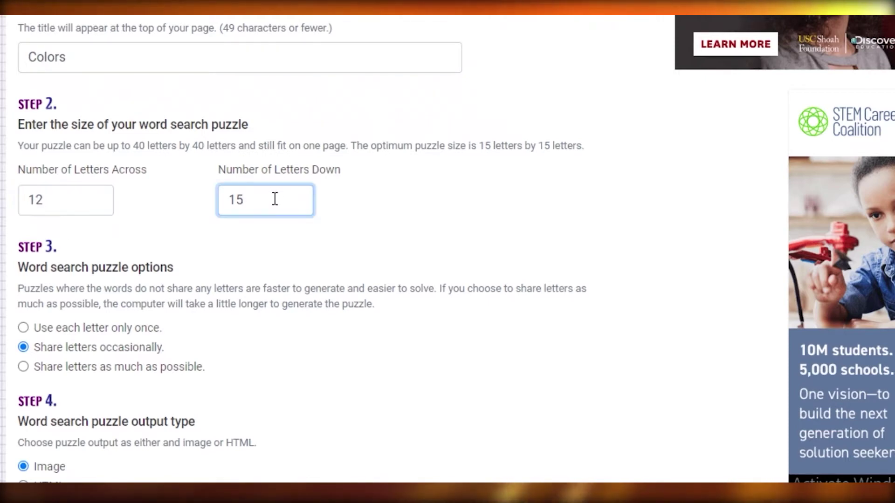
key("BackSpace")
left_click(298, 339)
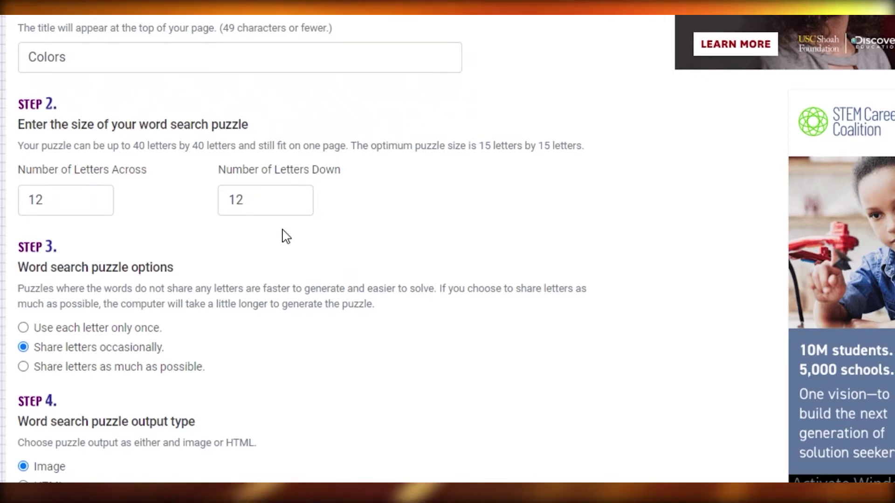
Enter Purple, Pink and Orange as the puzzle words, separated by commas, keeping the default letter-sharing, output and case options
scroll(285, 235, "down", 3)
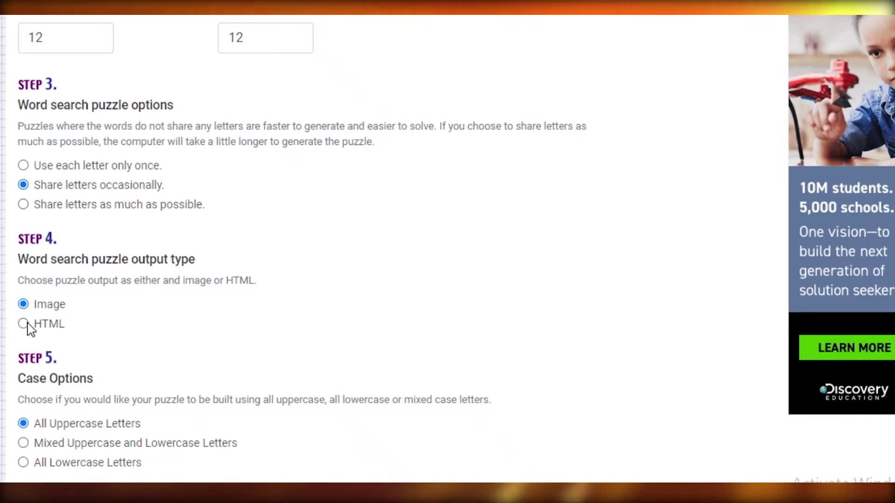
scroll(126, 132, "down", 2)
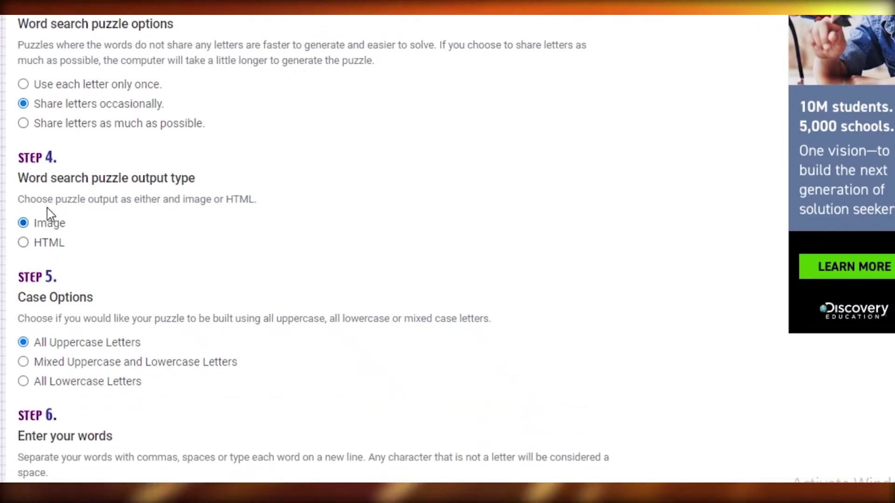
scroll(88, 228, "down", 2)
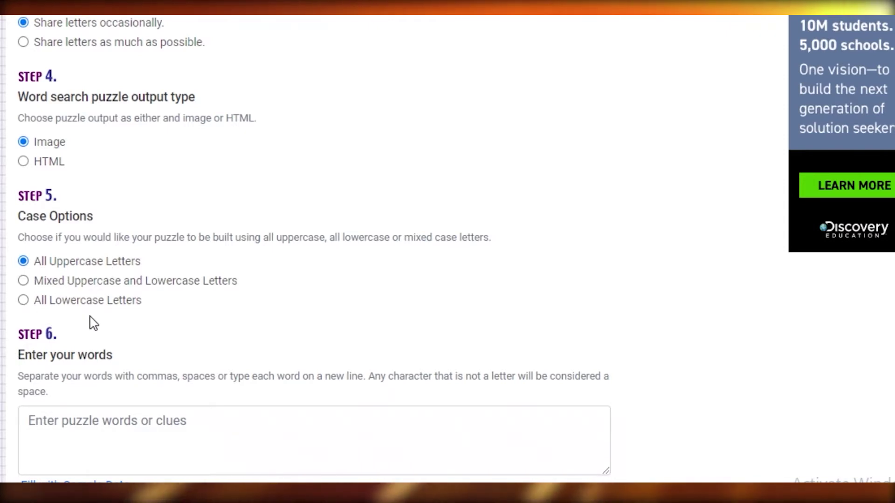
scroll(116, 344, "down", 2)
left_click(76, 351)
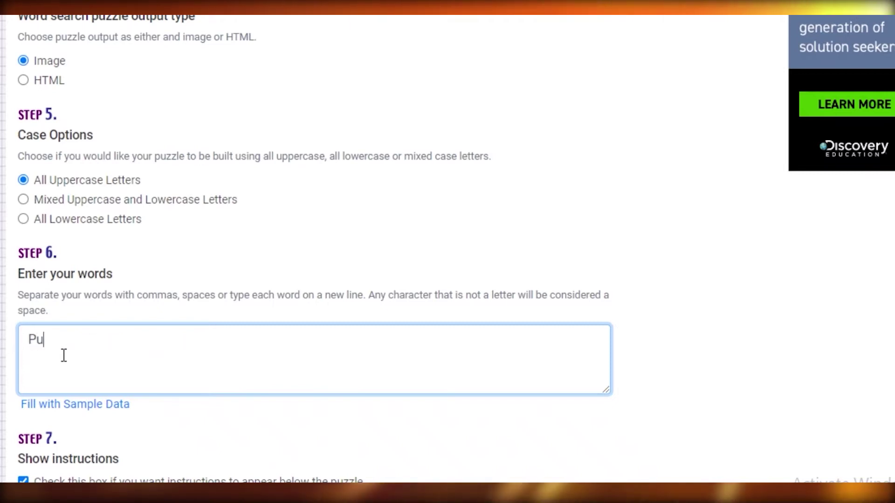
key("BackSpace")
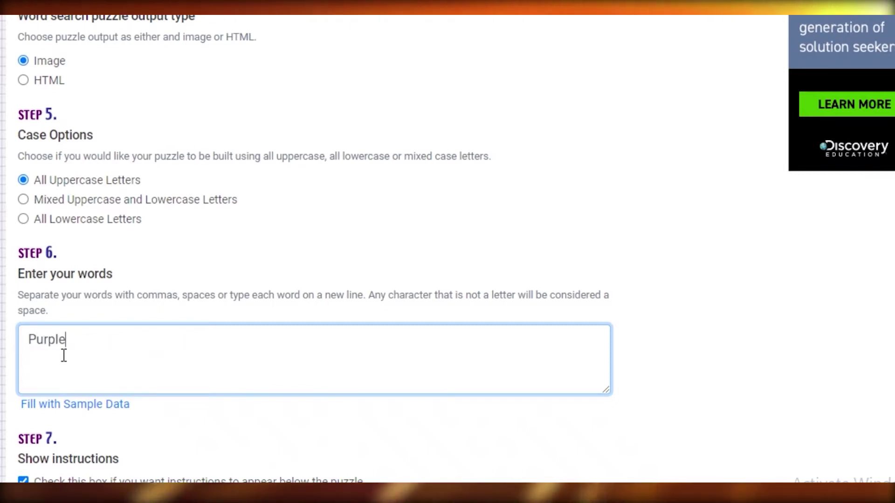
type("Pi")
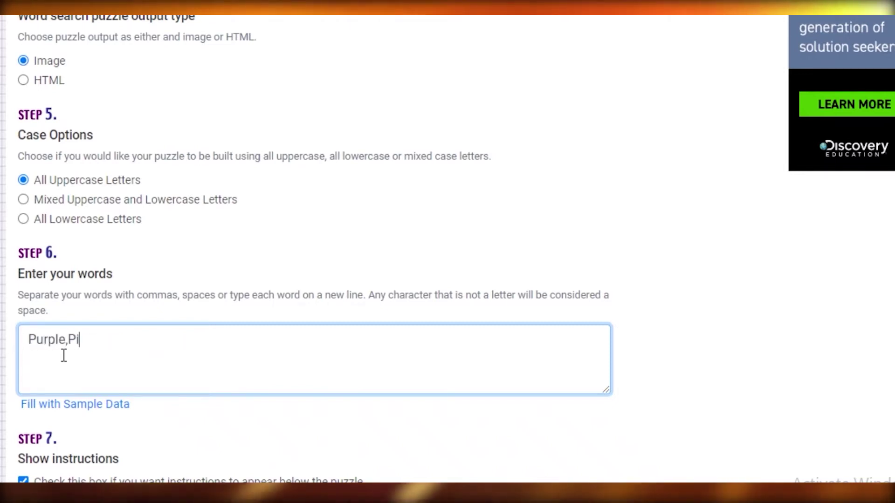
type("nk,Vi")
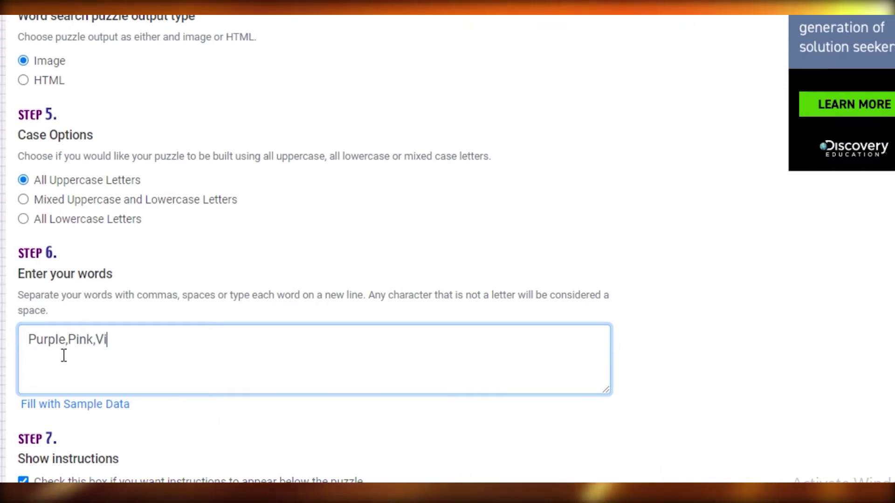
key("BackSpace")
key("BackSpace")
type("Orange")
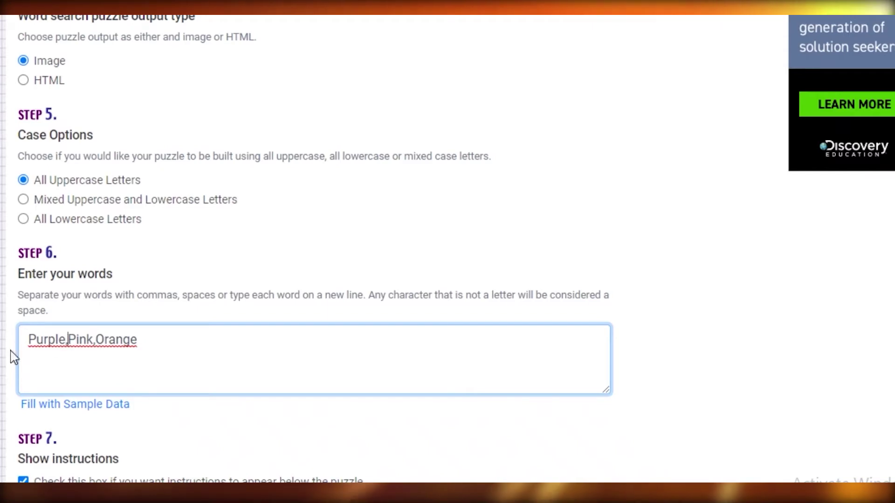
Generate the word search puzzle from the entered settings and words
scroll(96, 335, "down", 4)
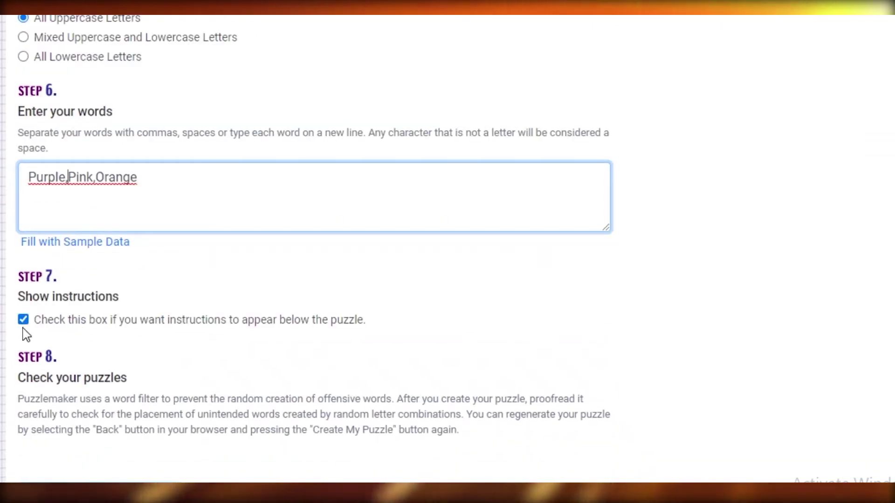
scroll(226, 333, "down", 4)
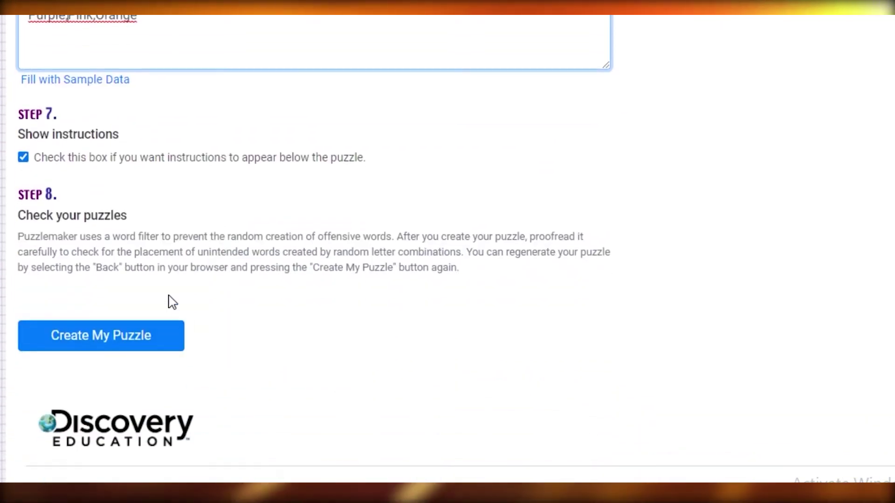
scroll(169, 301, "up", 2)
left_click(90, 415)
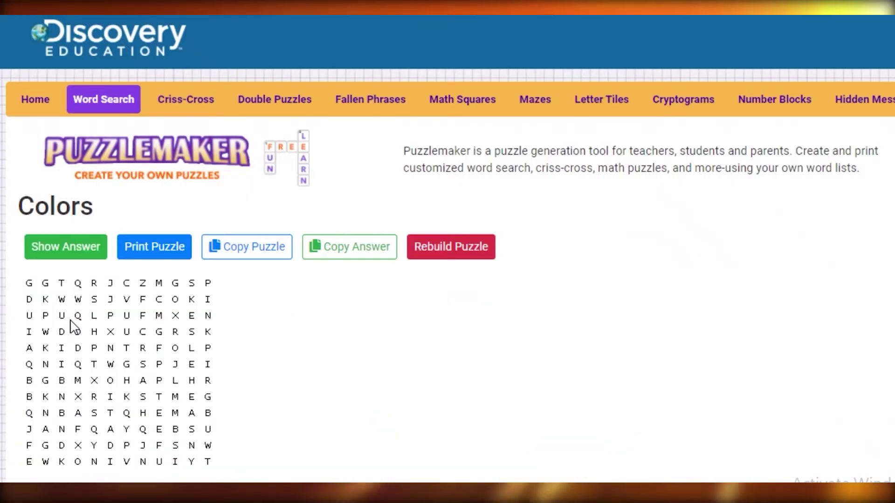
Save the generated letter grid as an image file on the computer
scroll(261, 332, "down", 2)
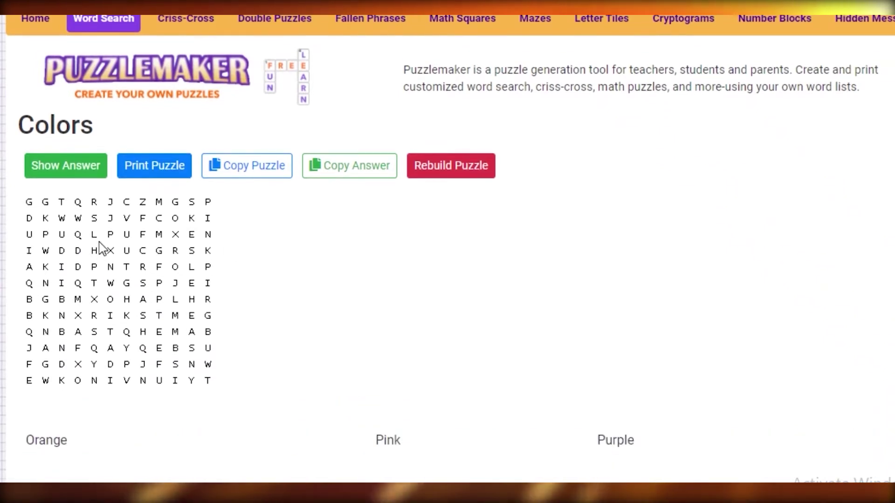
right_click(167, 282)
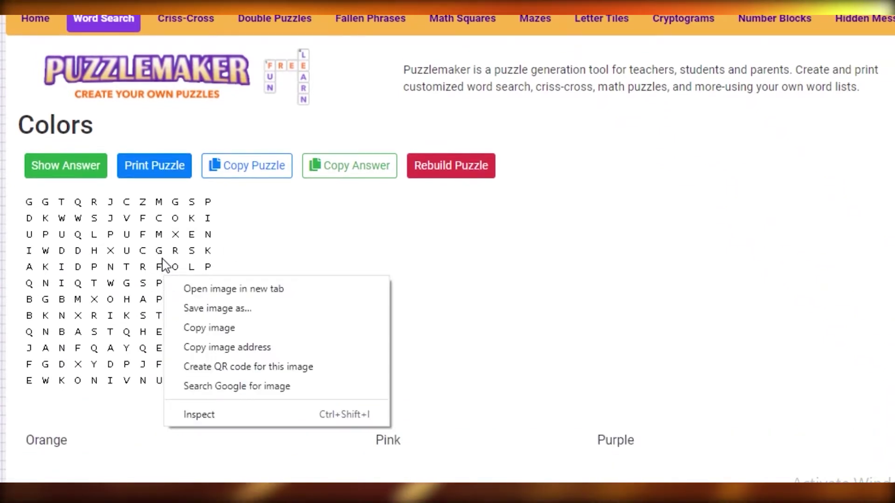
left_click(340, 334)
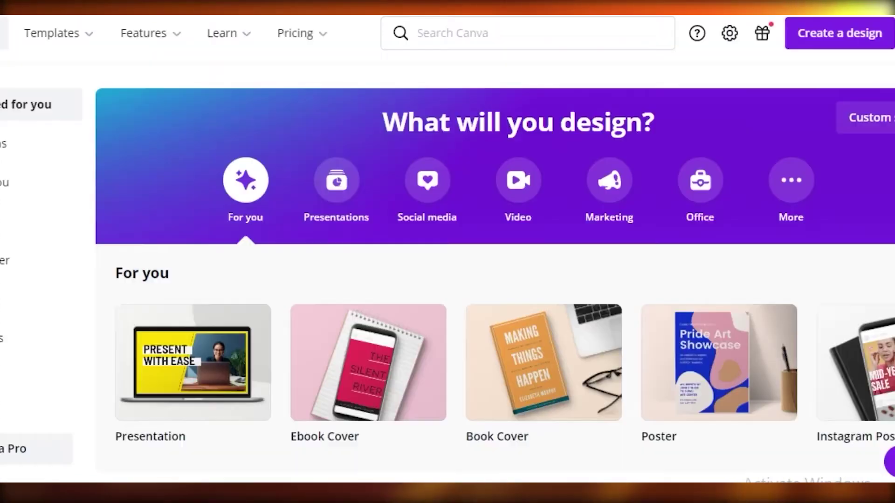
Switch to Canva and create a new custom-size design measuring 6.25 x 9.25 in
mouse_move(219, 32)
left_click(815, 121)
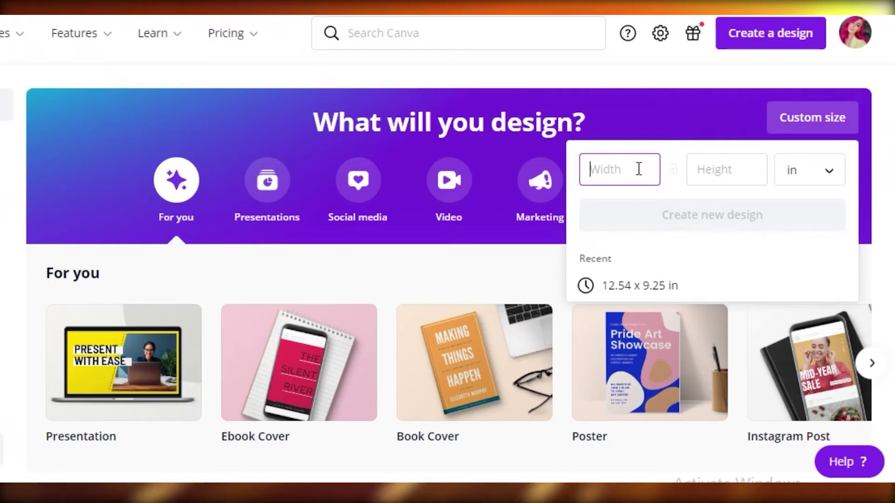
type("6.25")
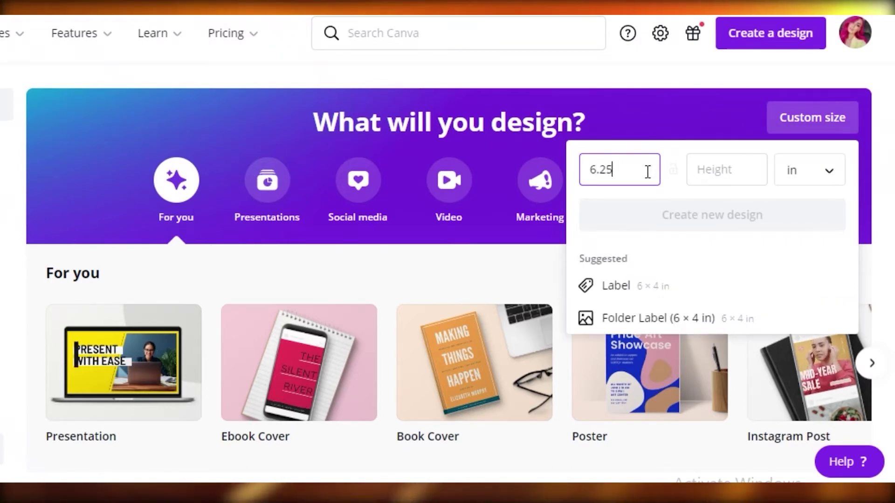
left_click(725, 170)
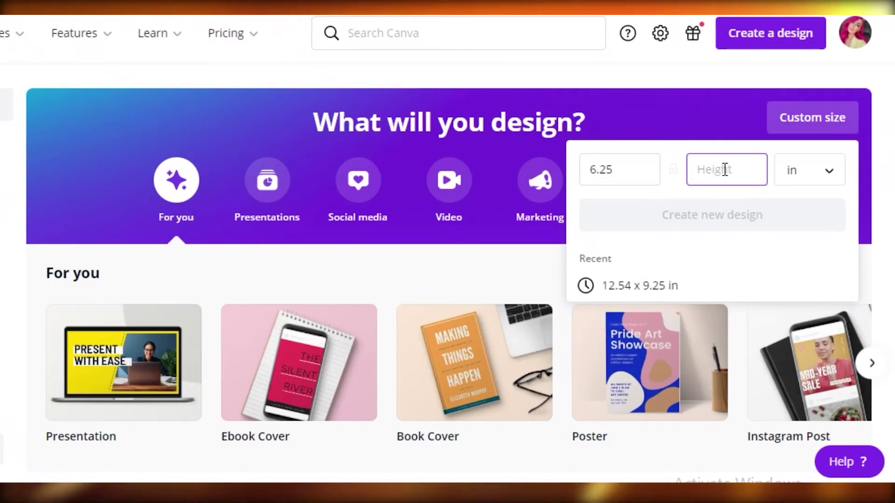
type("9.25")
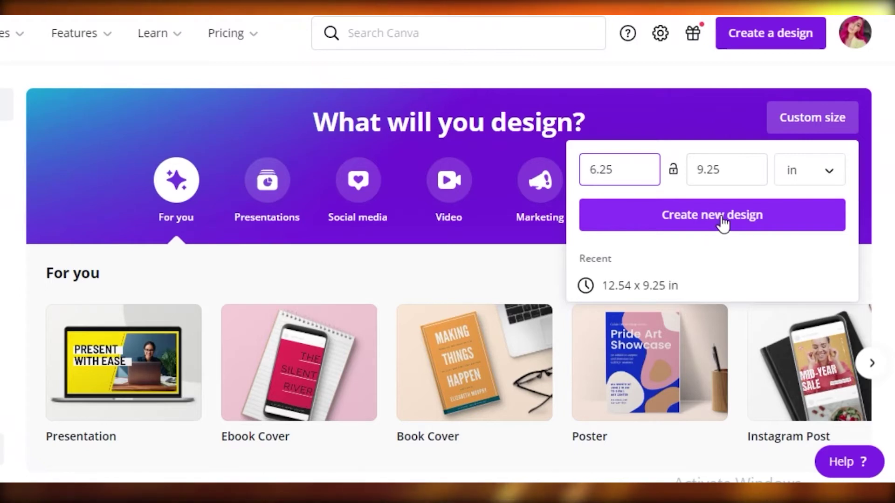
left_click(721, 224)
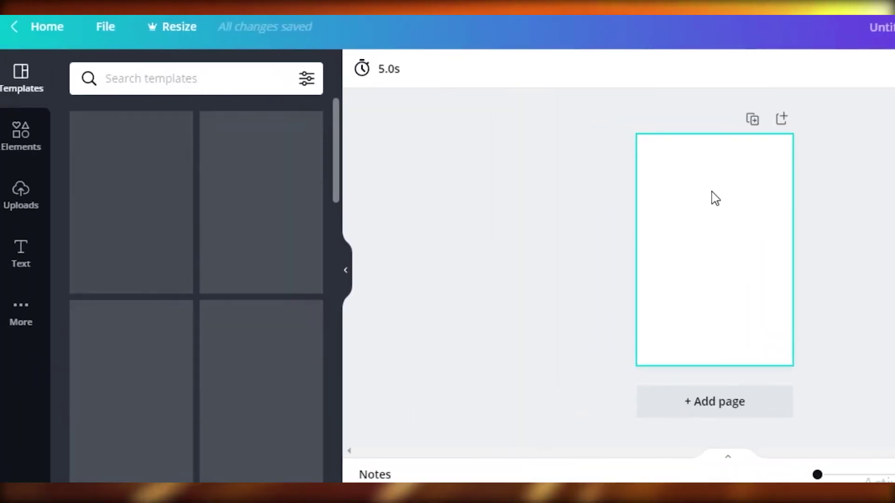
Upload the image file puzzlemaker (1) from the computer's Downloads folder to the design's media
left_click(21, 193)
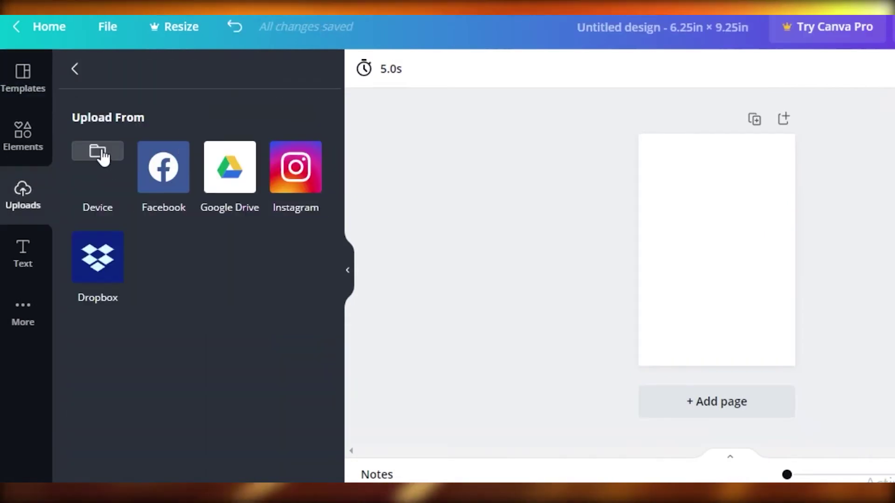
left_click(100, 151)
left_click(242, 102)
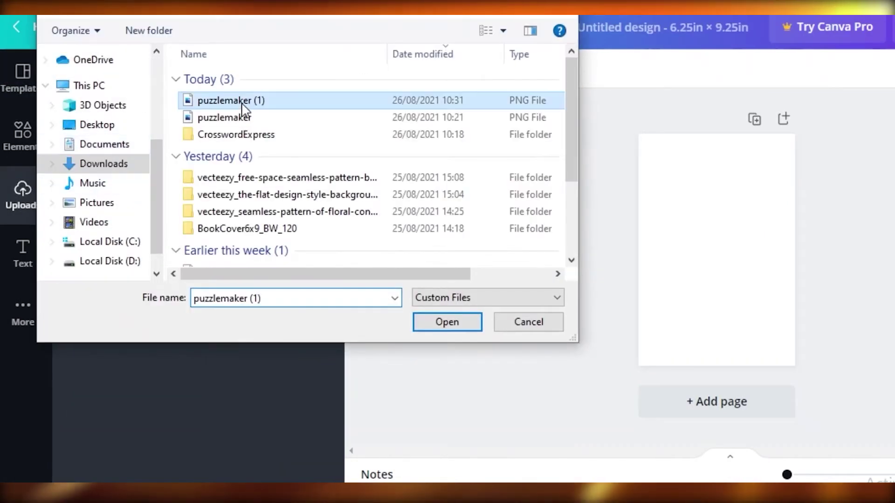
left_click(445, 322)
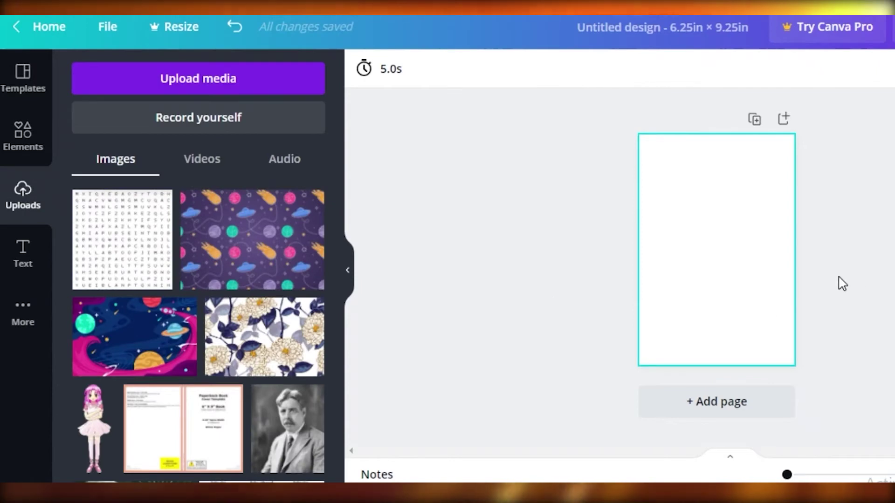
Place the uploaded letter grid on the blank page, enlarge it and centre it on the page
left_click_drag(182, 254, 716, 286)
left_click_drag(790, 223, 816, 193)
left_click_drag(729, 256, 707, 268)
key("Escape")
scroll(719, 216, "down", 2)
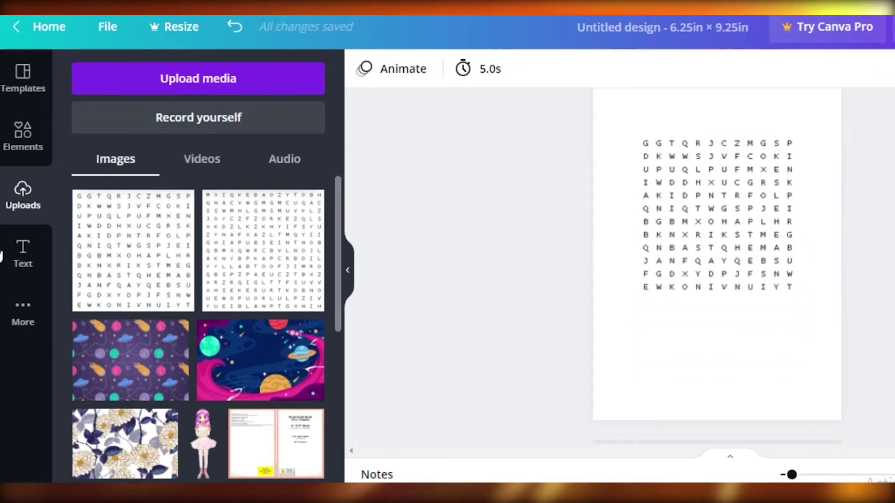
Find elements matching "lines" and add the line with hollow square ends to the page
left_click(18, 140)
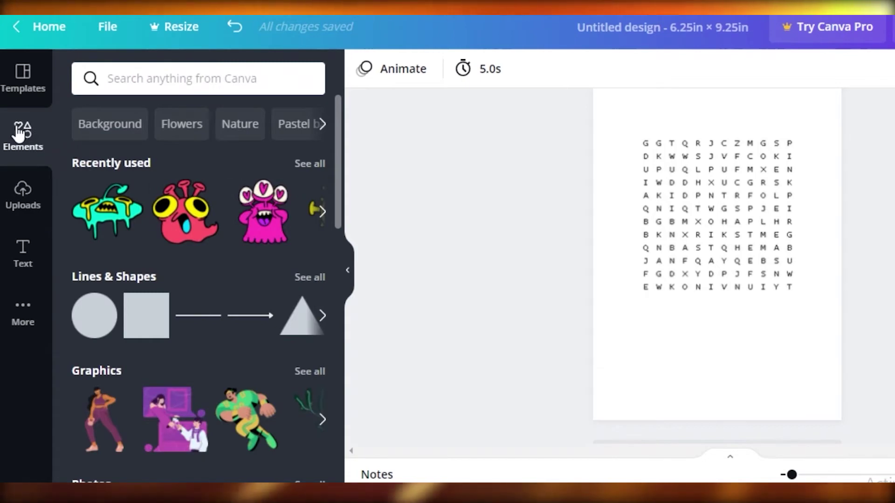
left_click(124, 92)
type("lines")
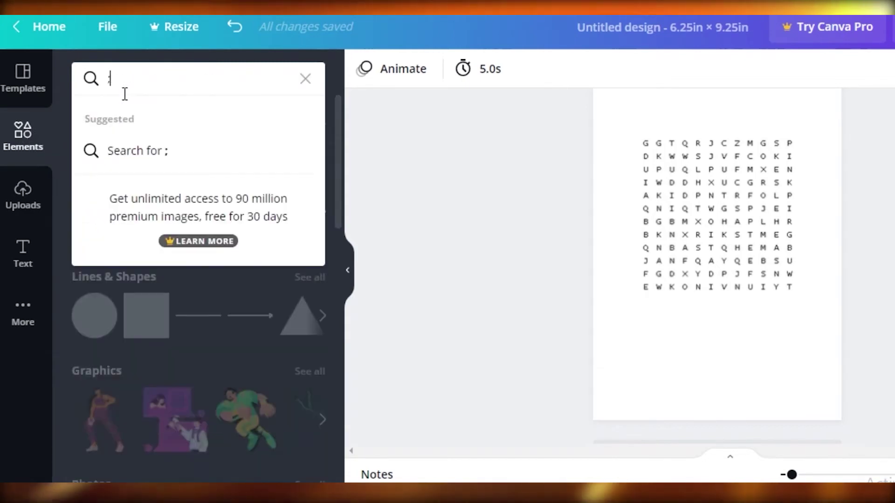
key("Return")
scroll(126, 418, "down", 5)
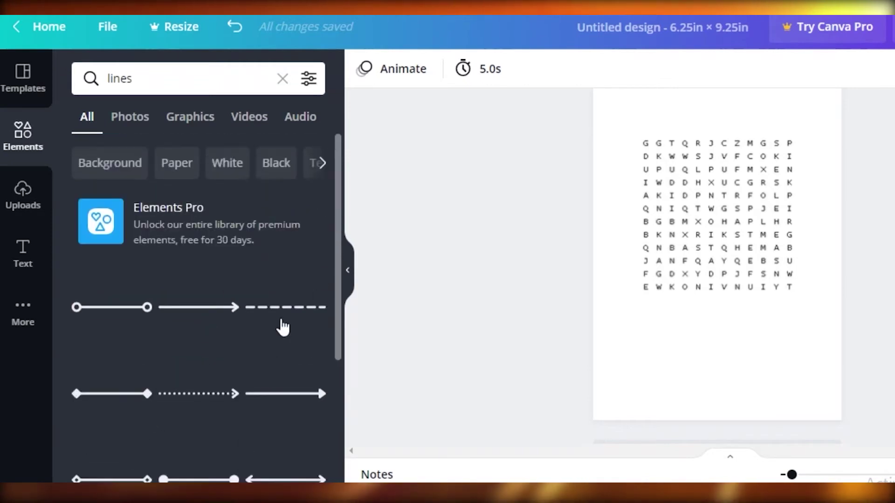
left_click(292, 449)
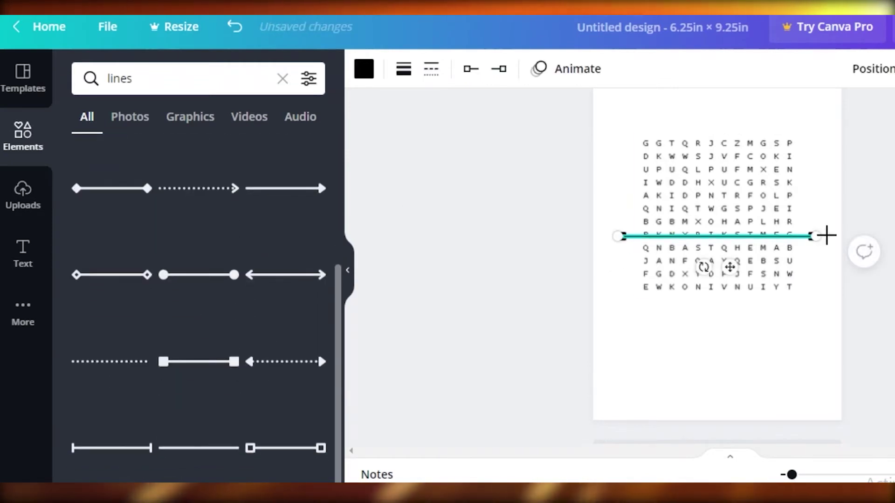
Turn the line vertical, move it against the letter grid's left edge and stretch it to the grid's full height
left_click_drag(819, 235, 616, 348)
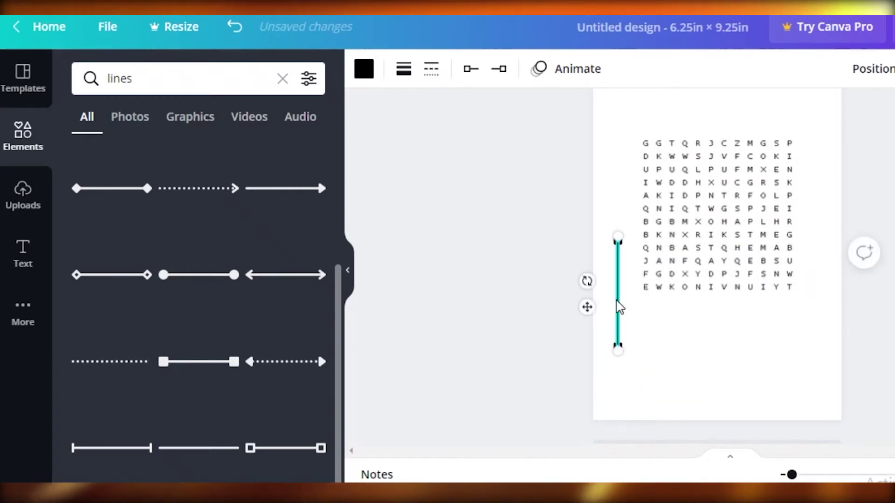
left_click_drag(585, 305, 604, 204)
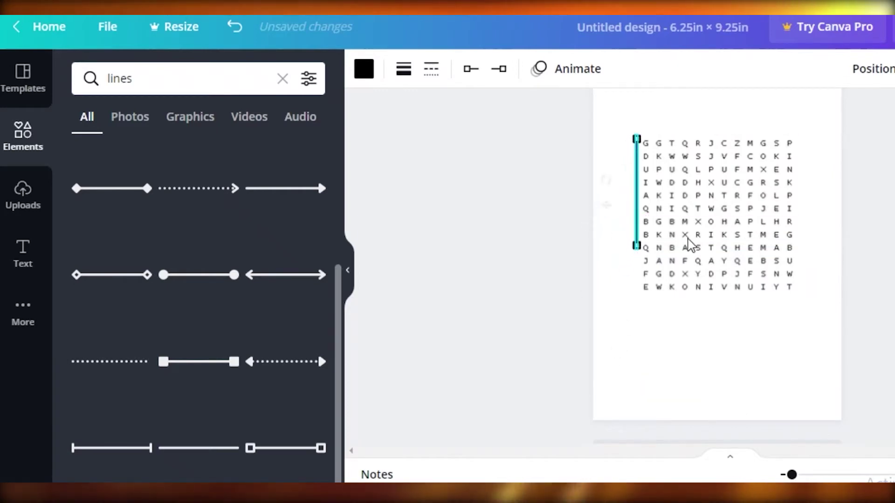
left_click_drag(636, 244, 629, 302)
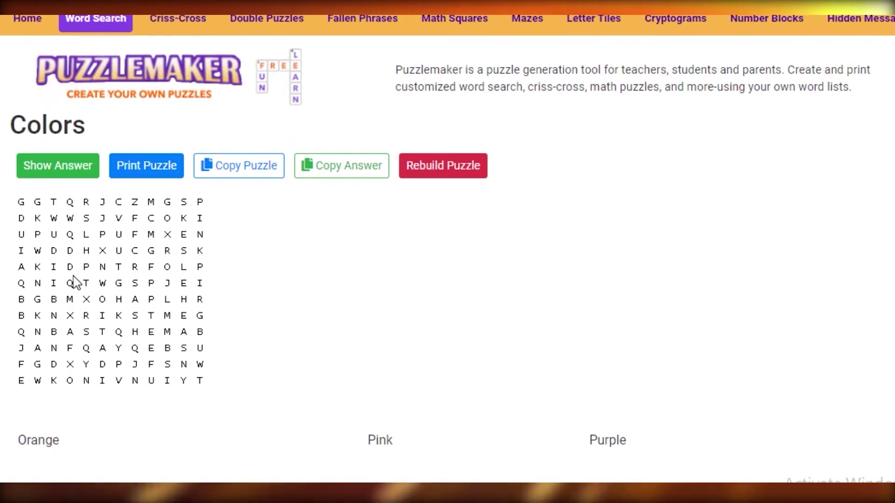
Show the answer of the Colors puzzle in Puzzlemaker, and add a second page to the Canva design
left_click(43, 165)
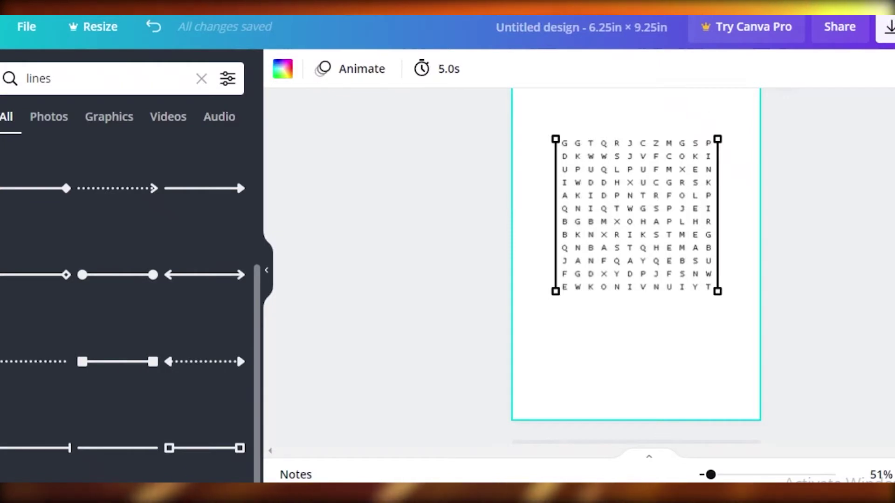
scroll(636, 256, "up", 2)
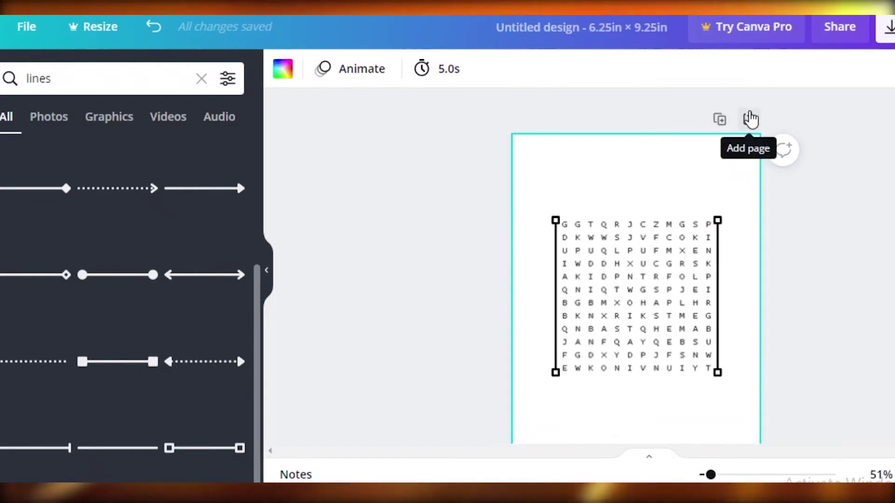
left_click(751, 119)
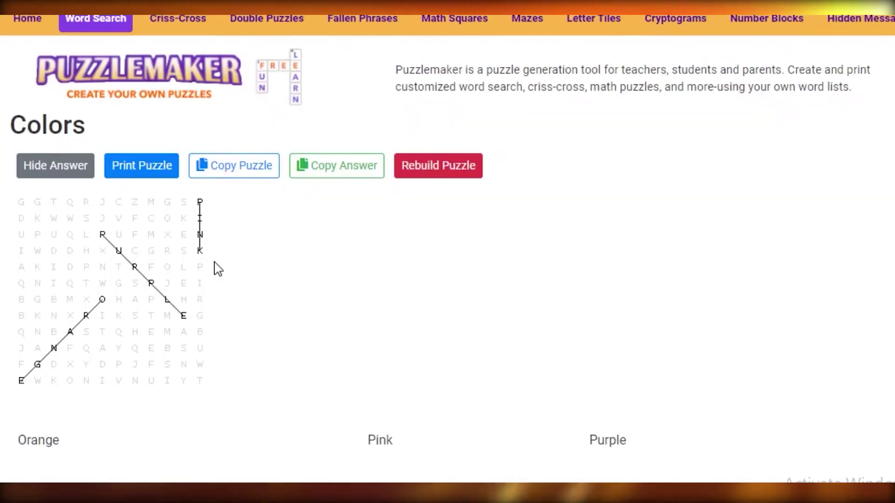
Copy the answer grid image from Puzzlemaker and paste it onto page 2 of the Canva design
right_click(123, 270)
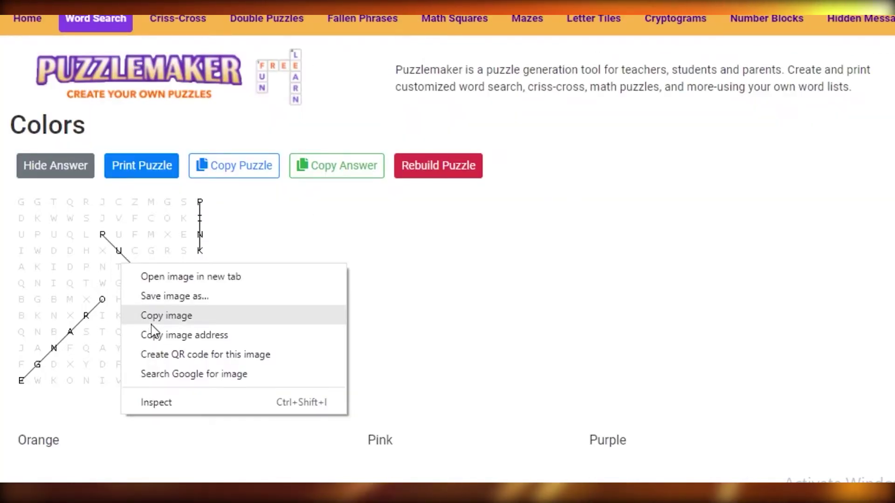
left_click(154, 314)
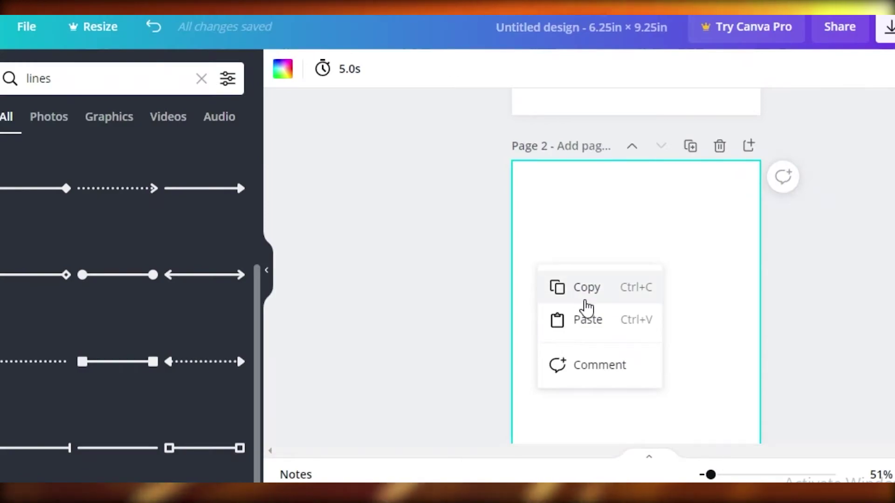
left_click(587, 320)
scroll(746, 280, "up", 2)
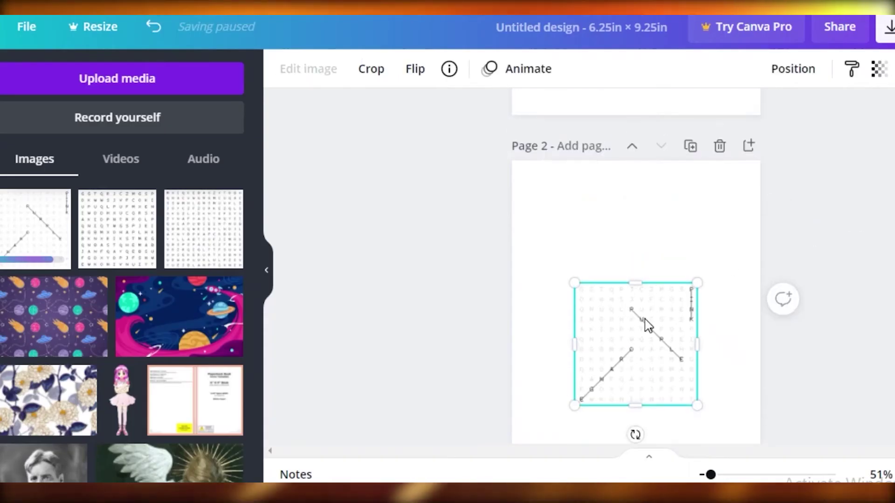
Enlarge the answer grid on page 2 to nearly the page width and centre it on the page
mouse_move(643, 326)
left_mouse_down()
mouse_move(620, 238)
mouse_move(644, 359)
mouse_move(645, 322)
left_mouse_up()
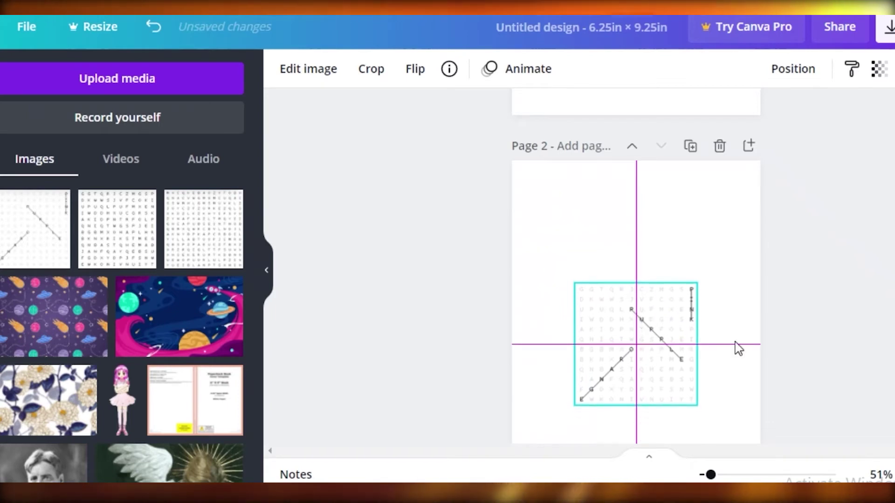
scroll(735, 347, "down", 2)
left_click_drag(672, 270, 666, 184)
left_click_drag(698, 120, 751, 77)
scroll(645, 298, "up", 3)
left_click_drag(641, 308, 671, 301)
scroll(679, 303, "down", 3)
left_click(578, 322)
scroll(583, 280, "up", 2)
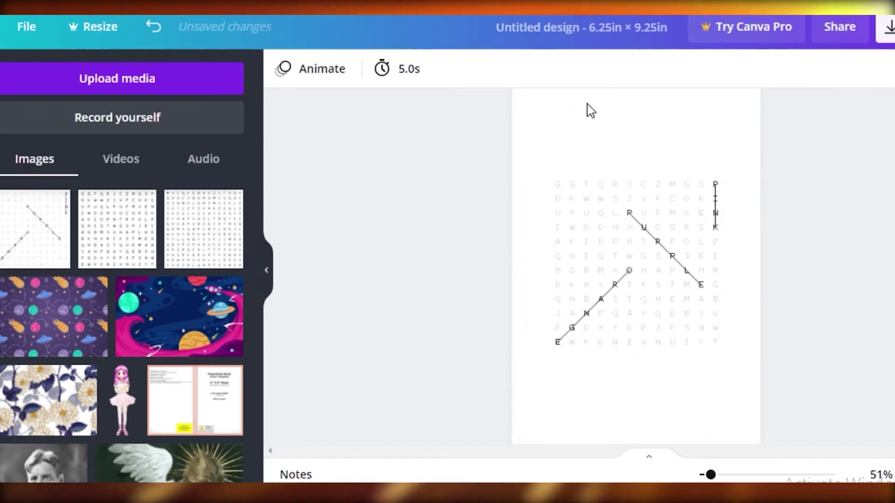
Return to page 1, clear the "lines" element search and show the full Lines & Shapes collection
scroll(724, 200, "up", 5)
left_click(714, 186)
scroll(792, 224, "up", 1)
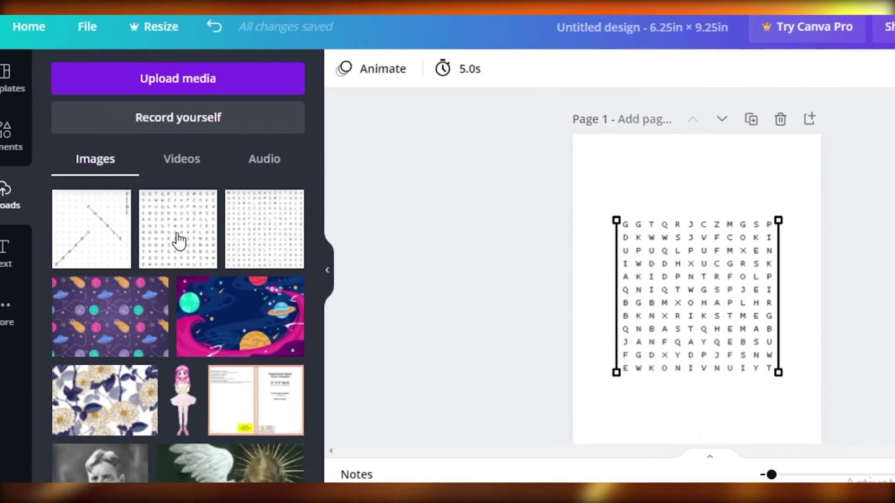
left_click(30, 137)
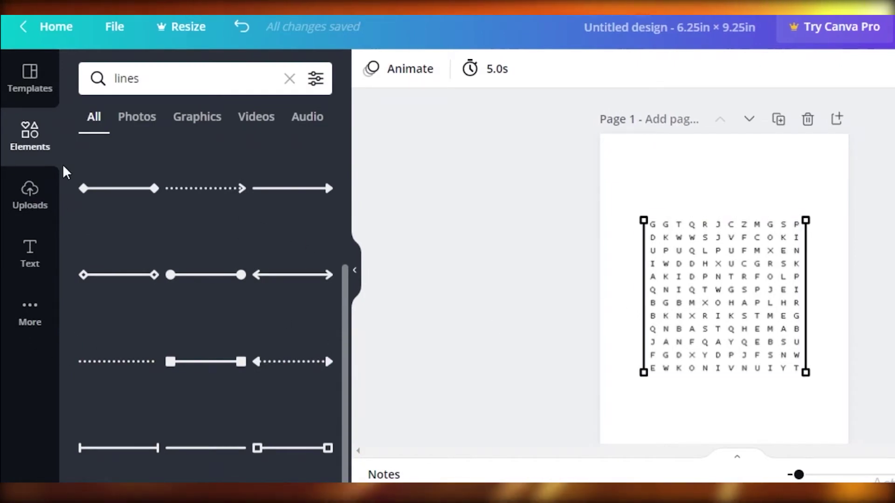
left_click(109, 86)
left_click(290, 78)
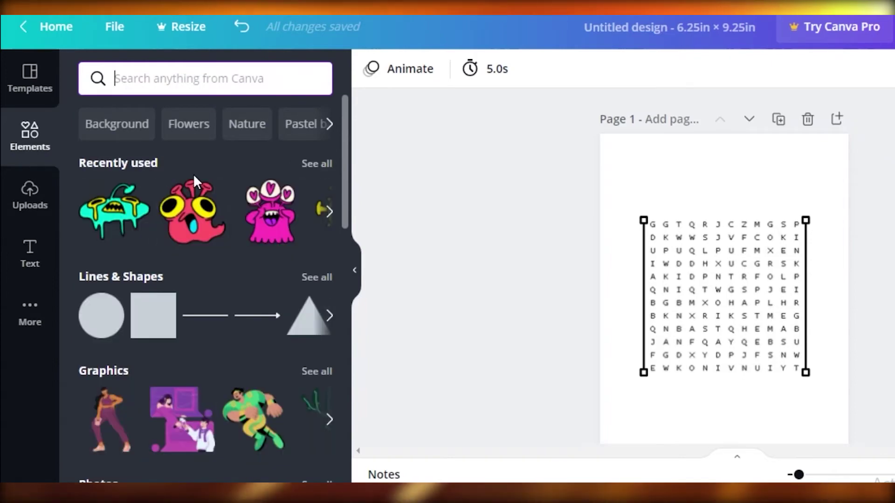
scroll(285, 252, "down", 8)
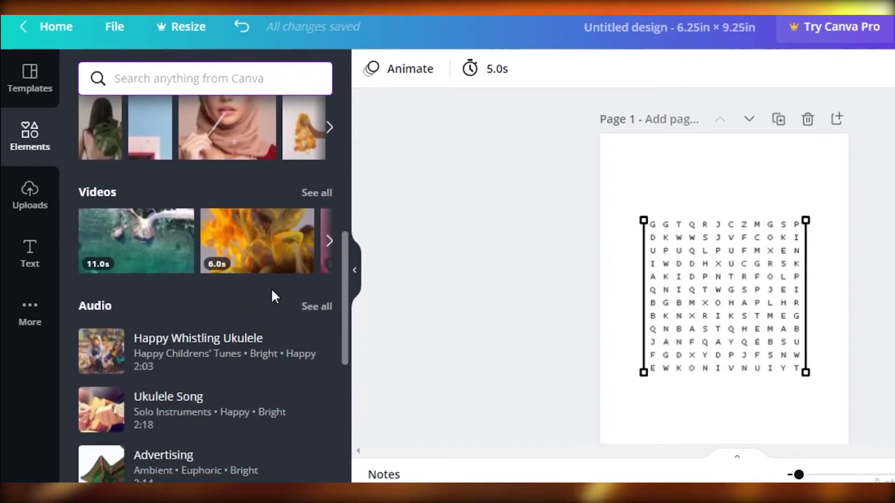
scroll(273, 280, "up", 5)
scroll(314, 144, "up", 2)
left_click(314, 194)
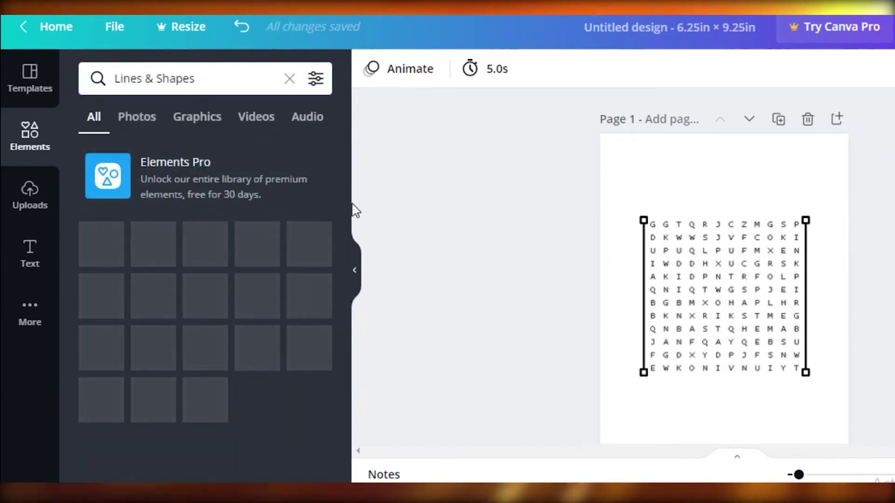
Add a right triangle shape to page 1 and move it into the page's bottom-left corner, partly overhanging the edges
scroll(264, 344, "down", 2)
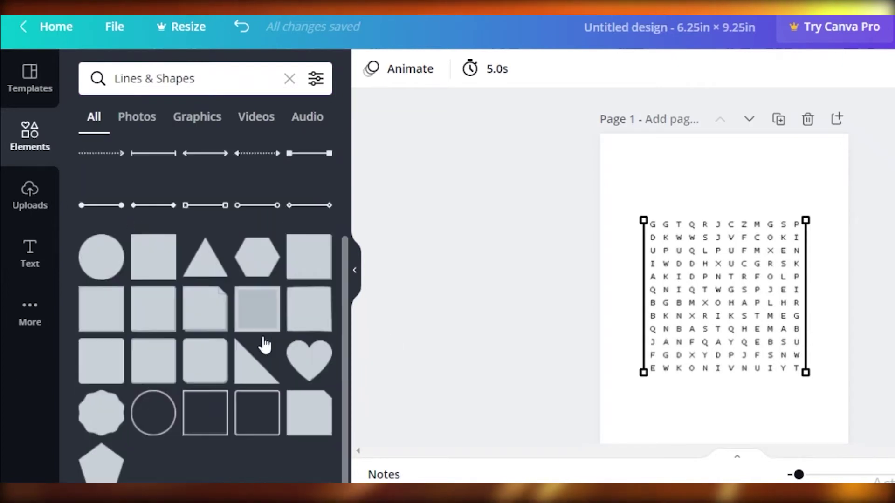
scroll(440, 369, "down", 2)
scroll(440, 369, "down", 2)
scroll(383, 375, "up", 5)
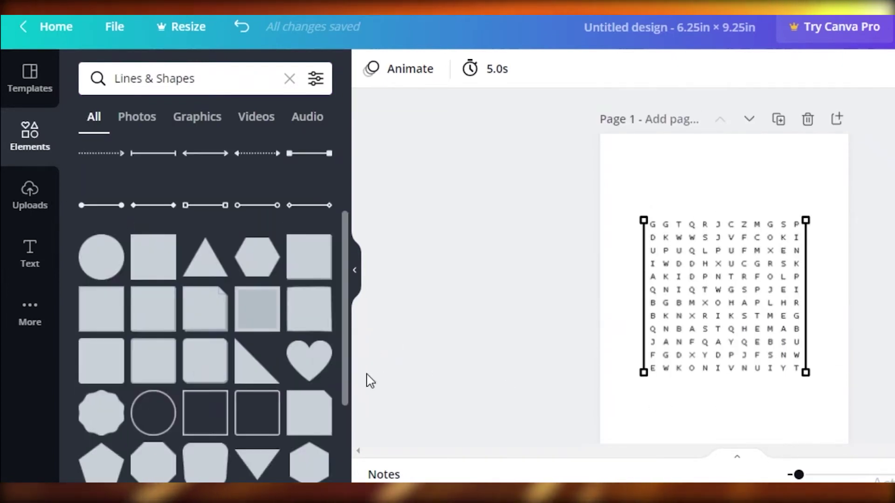
left_click(247, 374)
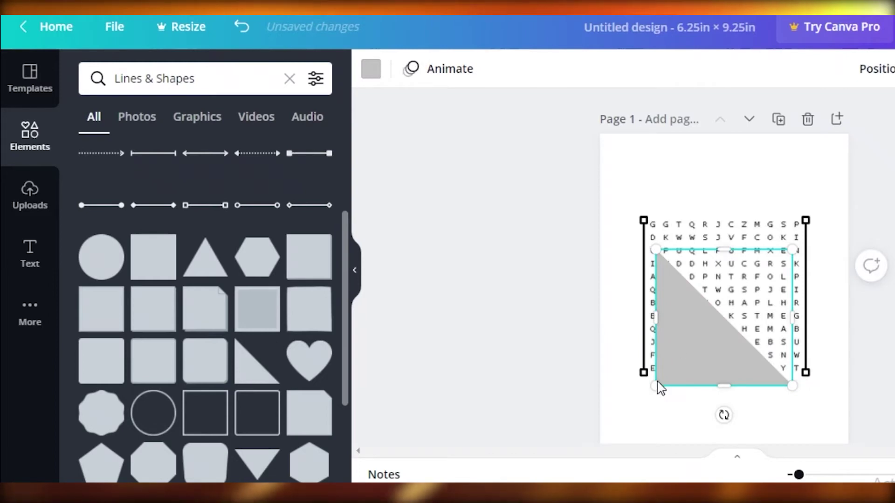
left_click_drag(661, 388, 632, 401)
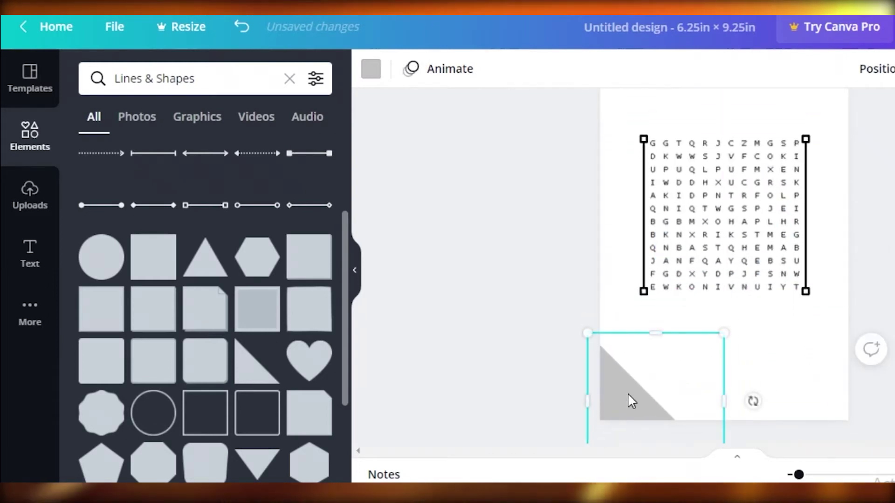
Colour the corner triangle black
left_click(371, 69)
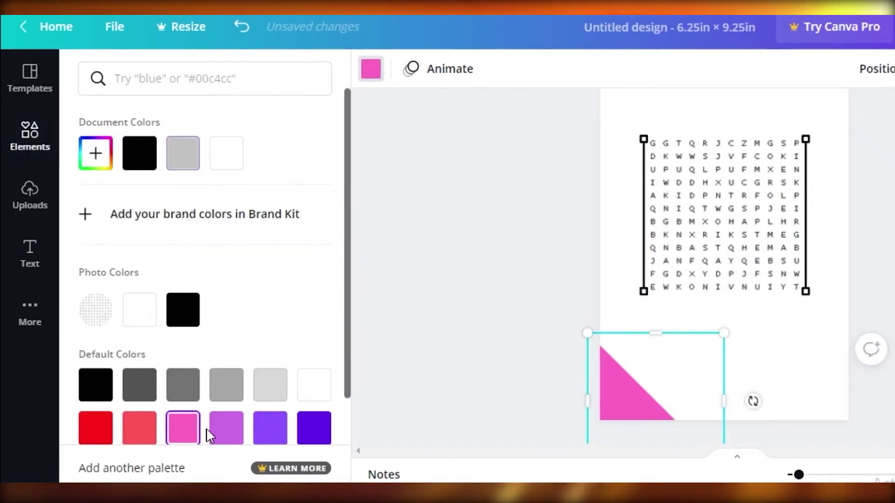
left_click(96, 385)
scroll(606, 396, "up", 2)
scroll(606, 397, "down", 4)
scroll(606, 396, "up", 2)
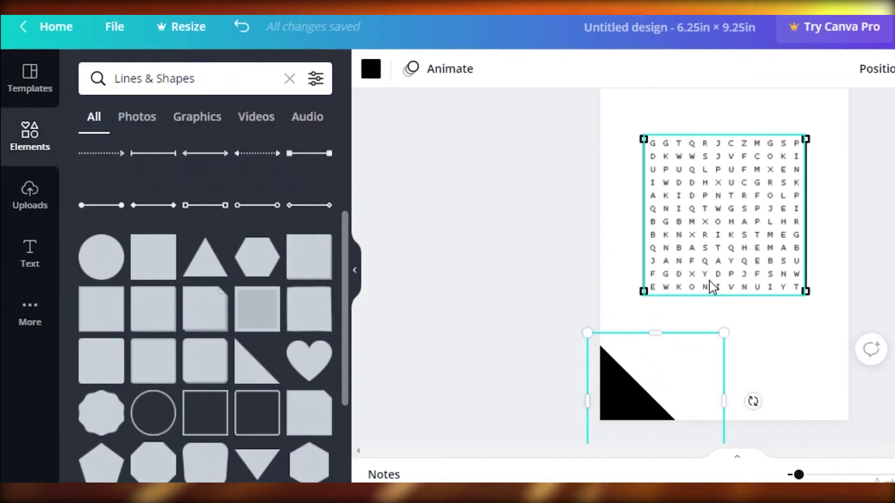
Duplicate the black triangle and move the copy to the upper part of page 1
right_click(630, 404)
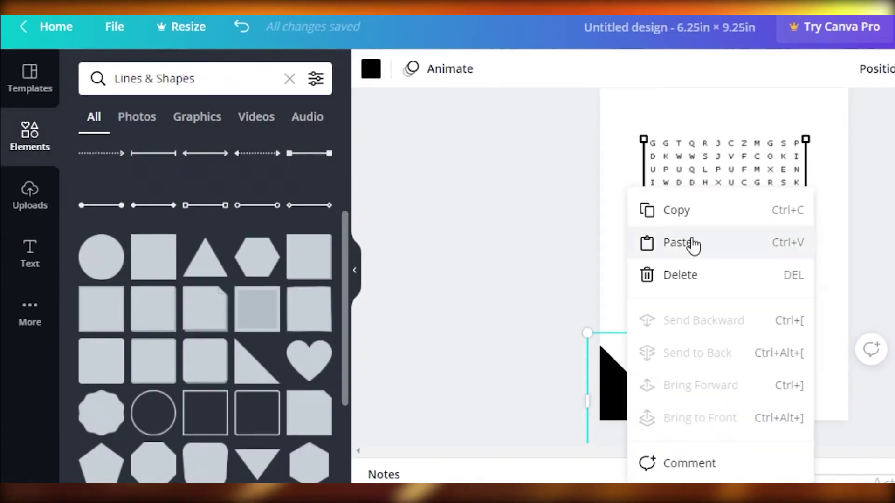
left_click(683, 208)
key("ctrl+v")
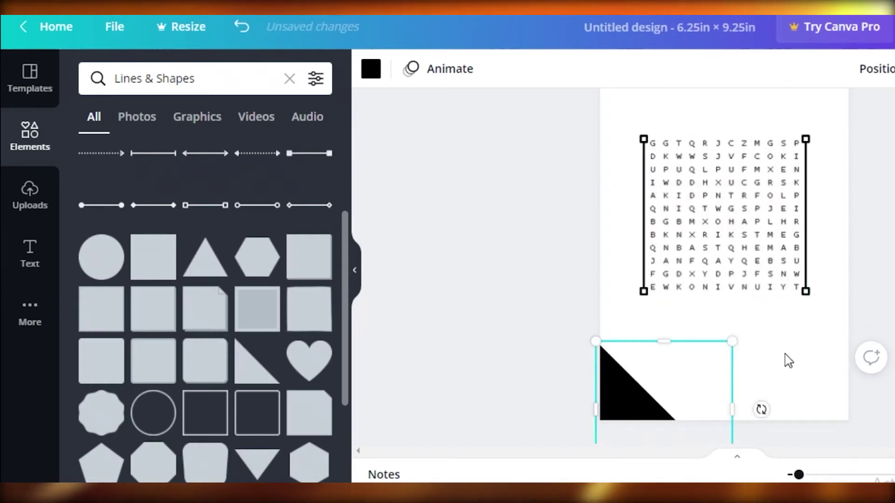
left_click_drag(630, 419, 707, 216)
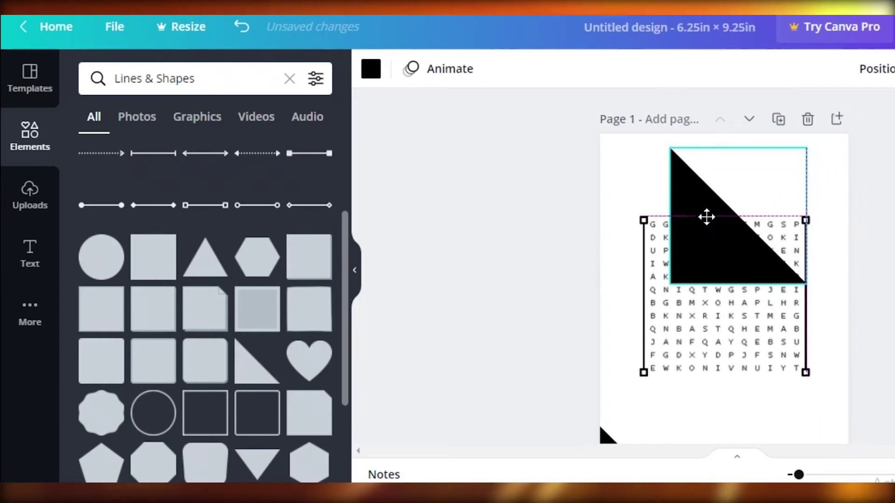
Rotate the copied triangle by half a turn and fit it into the page's top-right corner, overhanging the edges
left_click_drag(738, 313, 738, 70)
left_click_drag(757, 198, 841, 168)
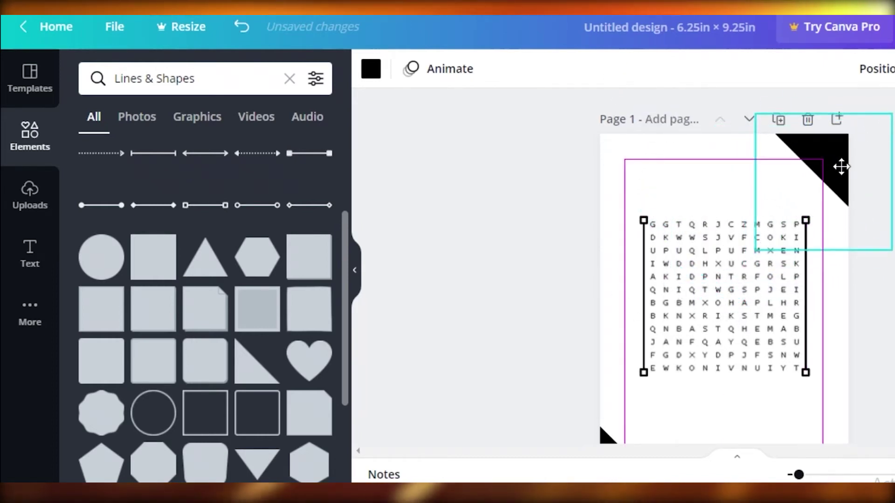
scroll(841, 168, "down", 5)
scroll(841, 168, "up", 5)
left_click(531, 272)
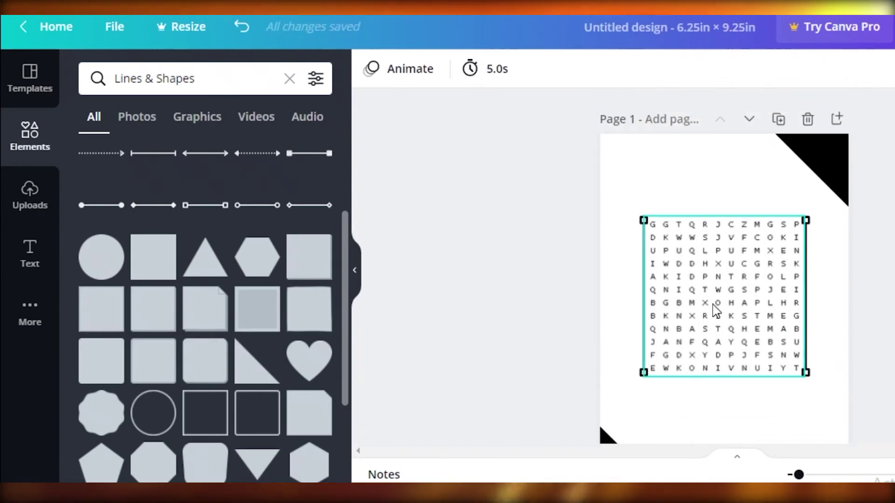
Switch from the Canva design to Puzzlemaker and open a new blank word search form
scroll(551, 344, "down", 1)
scroll(551, 344, "down", 5)
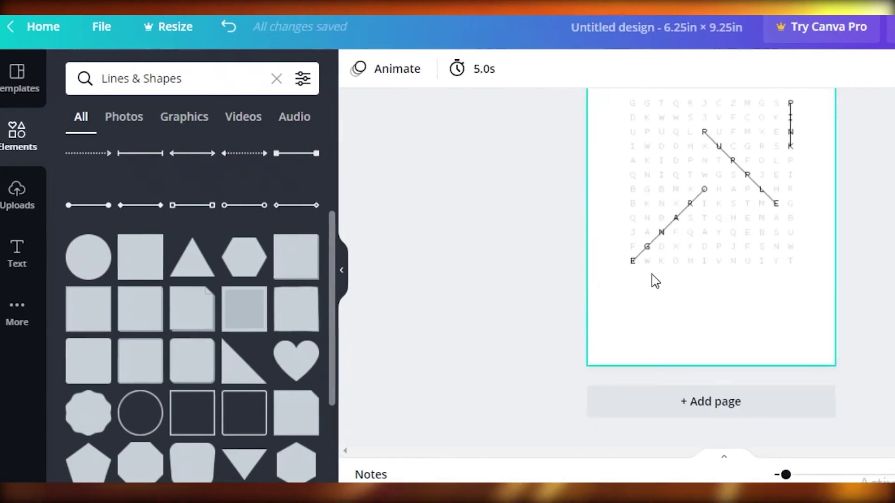
scroll(666, 280, "up", 3)
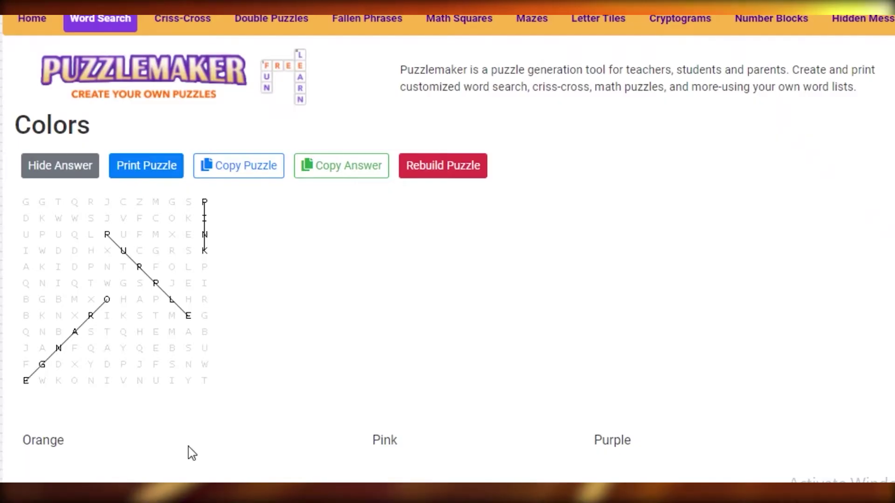
scroll(88, 296, "up", 4)
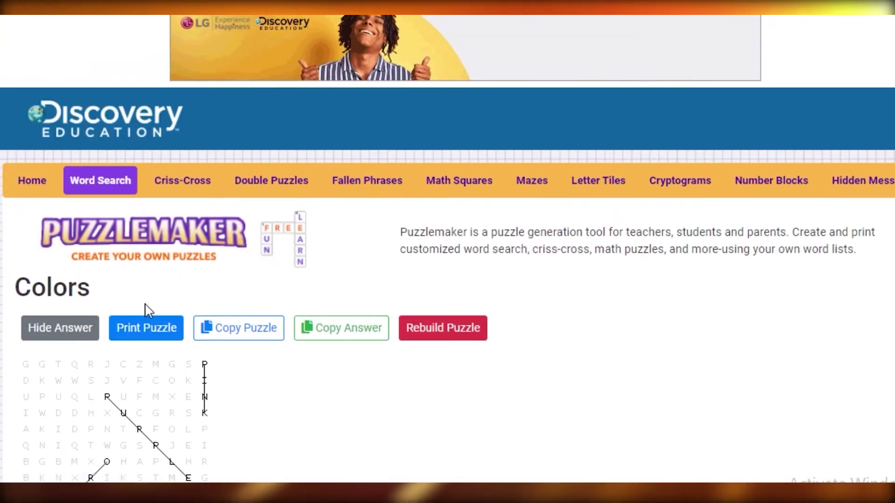
left_click(100, 220)
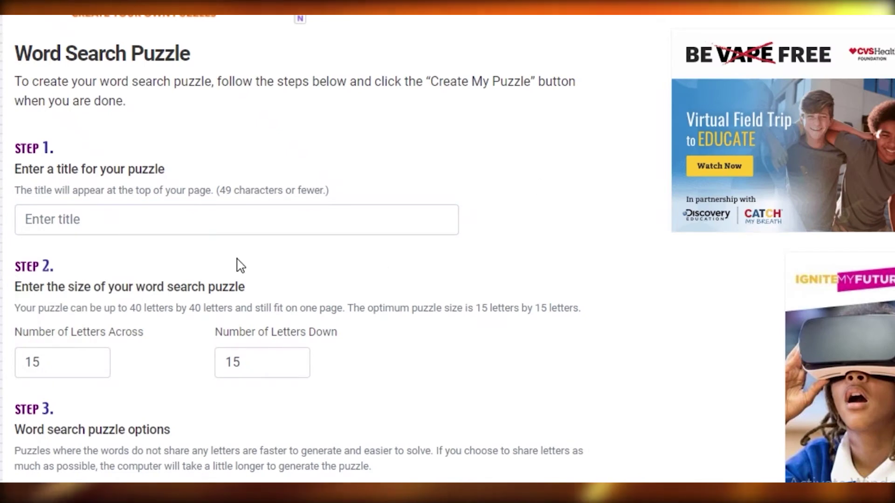
Clear the number of letters across and set the number of letters down to 9
scroll(79, 422, "down", 2)
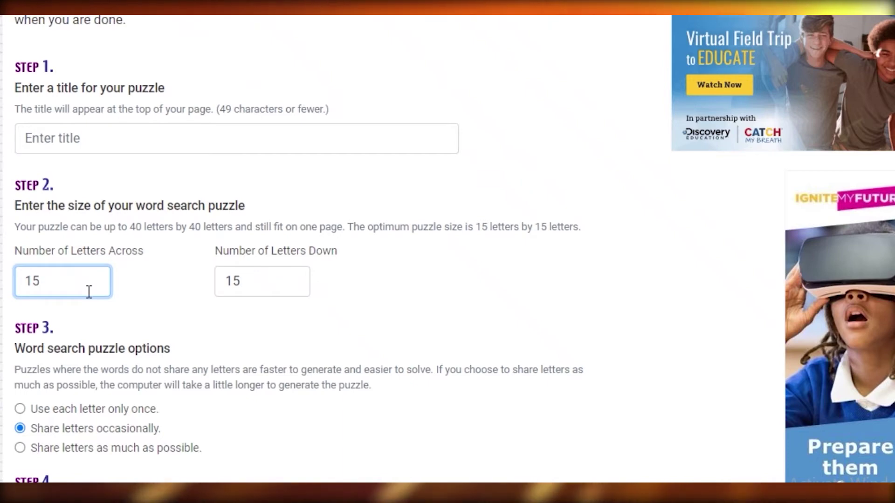
key("BackSpace")
key("BackSpace")
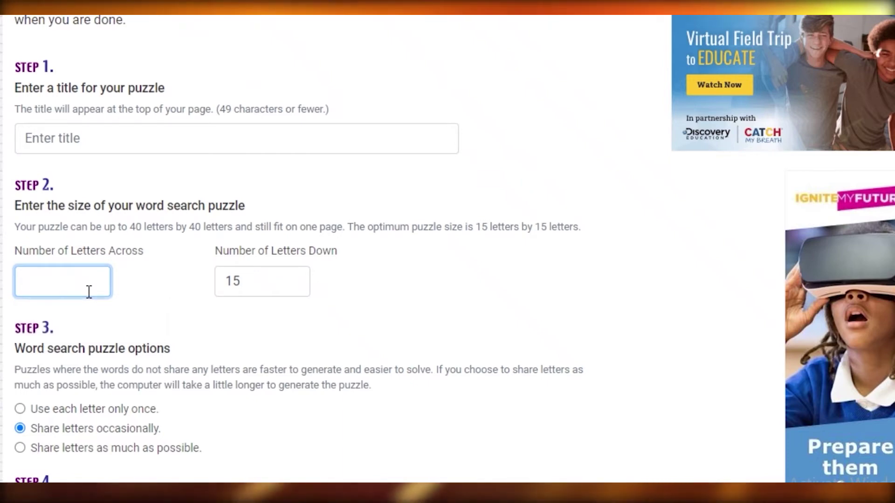
double_click(247, 281)
type("9")
scroll(43, 298, "down", 5)
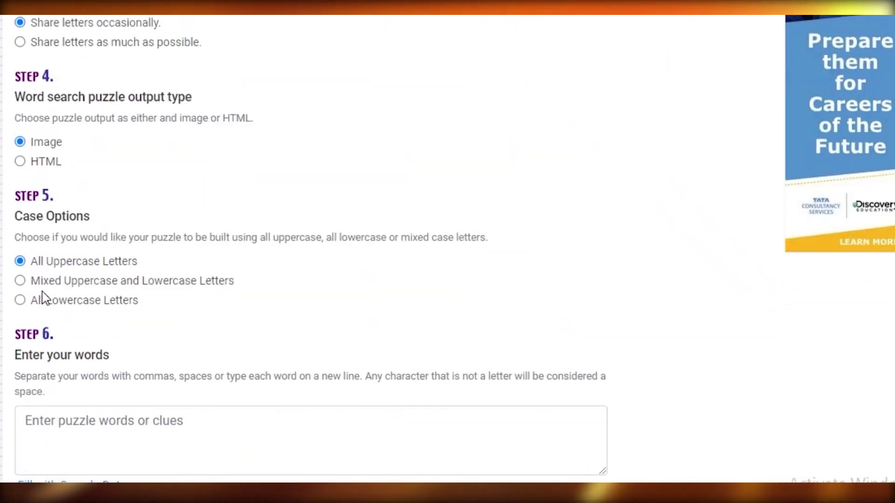
scroll(259, 189, "up", 3)
Set the puzzle size to 15 letters across and 15 letters down
double_click(40, 125)
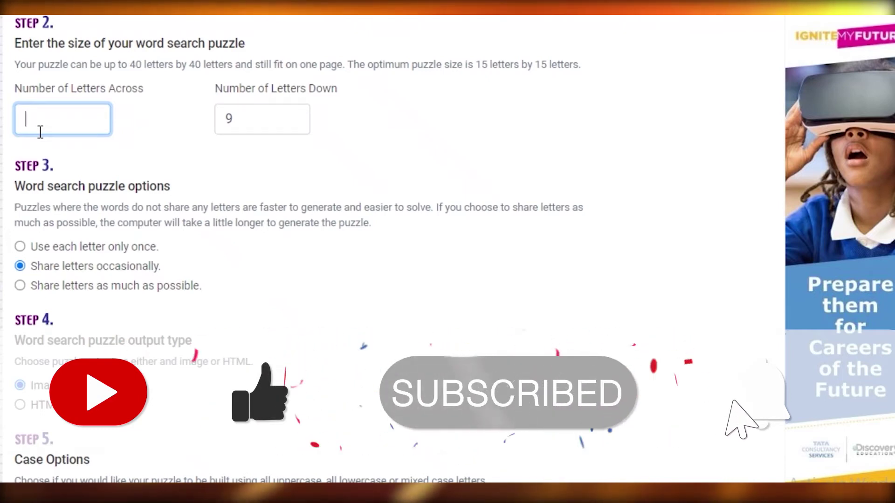
left_click(80, 121)
type("12")
double_click(254, 118)
type("1")
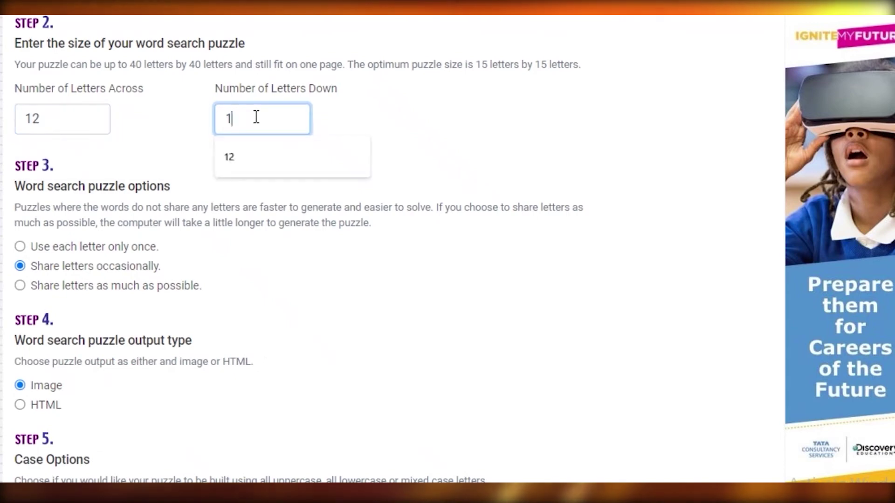
type("2")
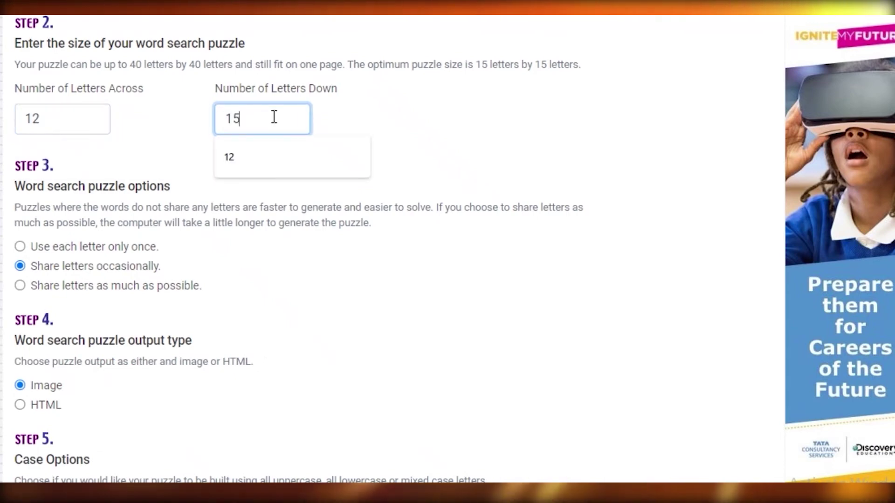
double_click(44, 122)
type("15")
Review the form's letter-sharing, output type and case options for the word search
scroll(142, 210, "down", 7)
scroll(119, 261, "up", 3)
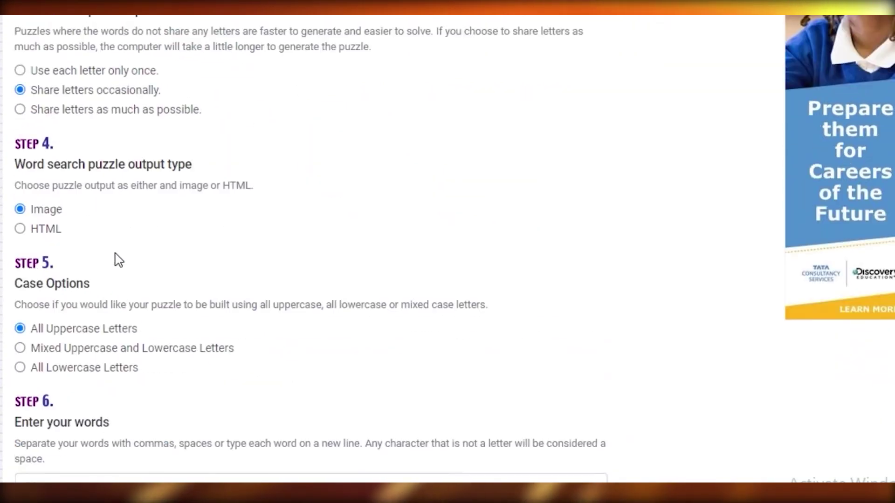
scroll(119, 260, "down", 6)
scroll(92, 280, "up", 6)
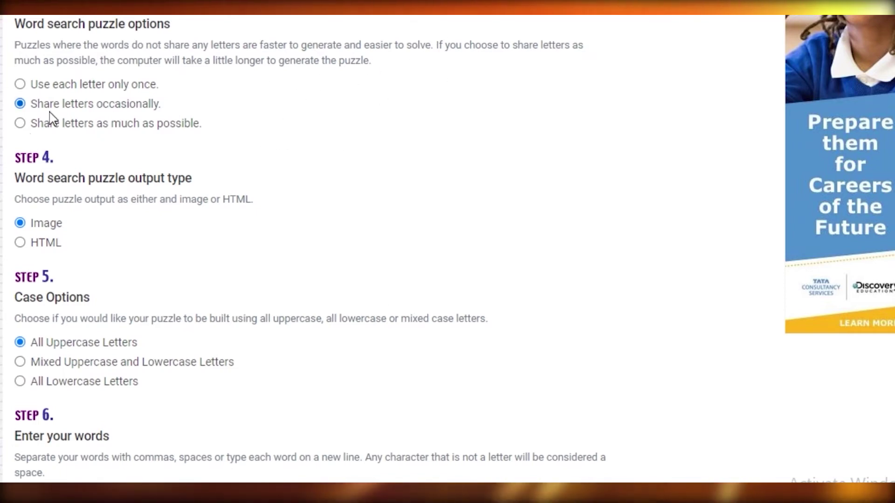
scroll(51, 119, "up", 2)
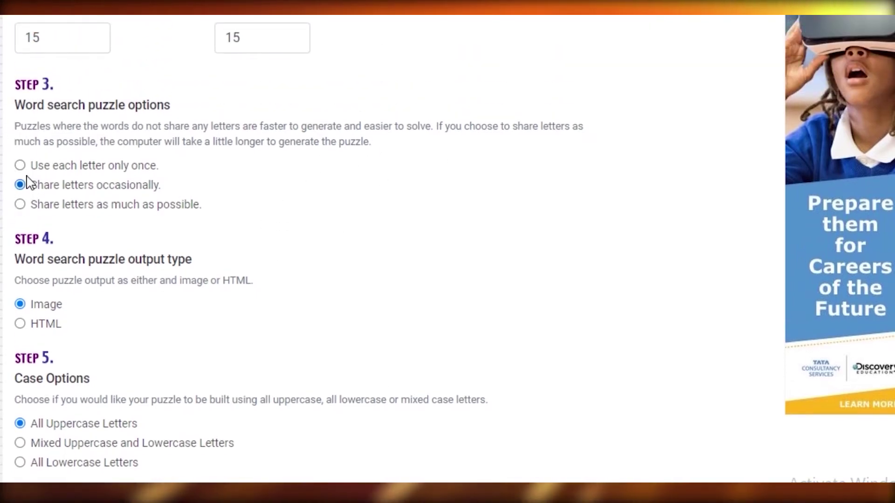
scroll(36, 188, "down", 5)
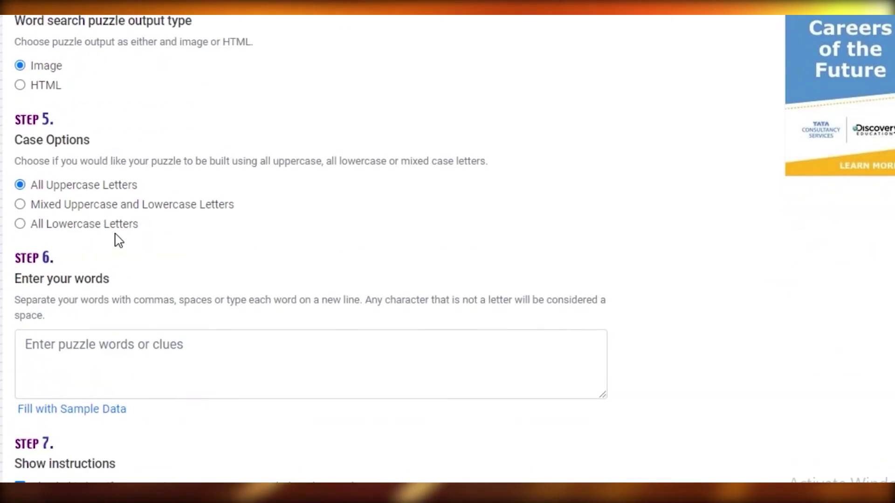
scroll(119, 240, "up", 3)
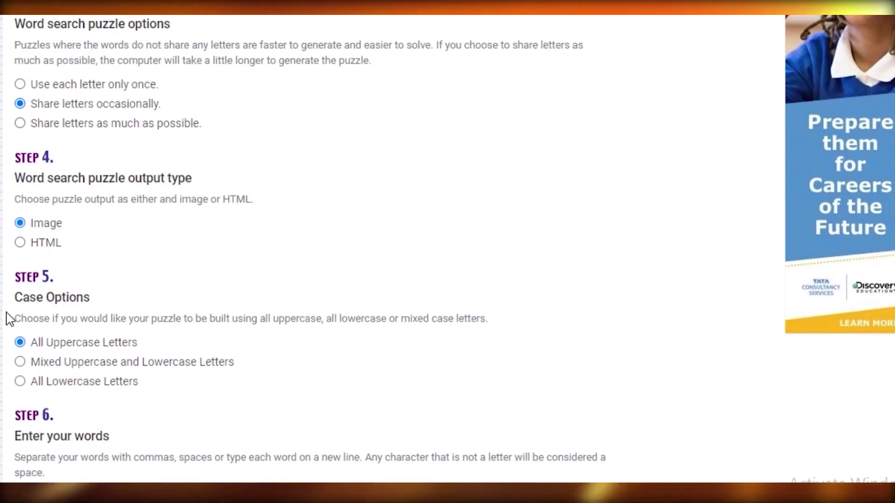
scroll(9, 320, "down", 5)
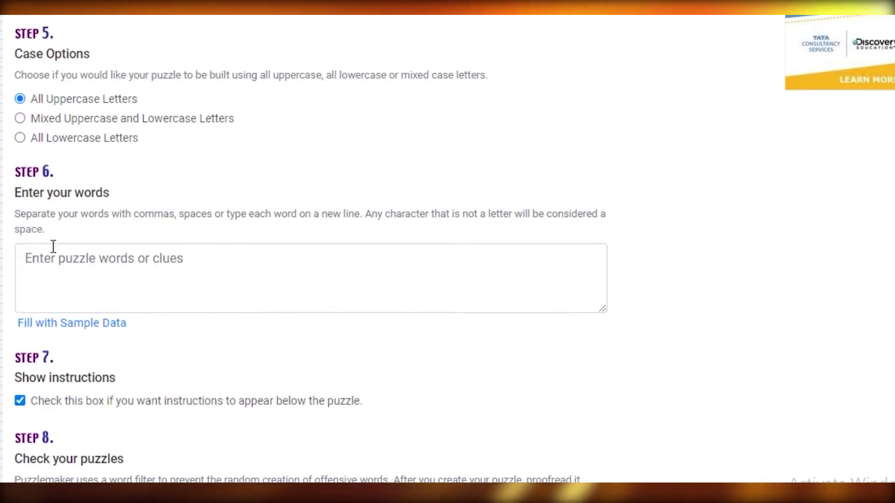
Choose all lowercase letters and enter the puzzle words limes, lemons, lemonde and salt
left_click(38, 138)
scroll(100, 219, "down", 2)
left_click(92, 187)
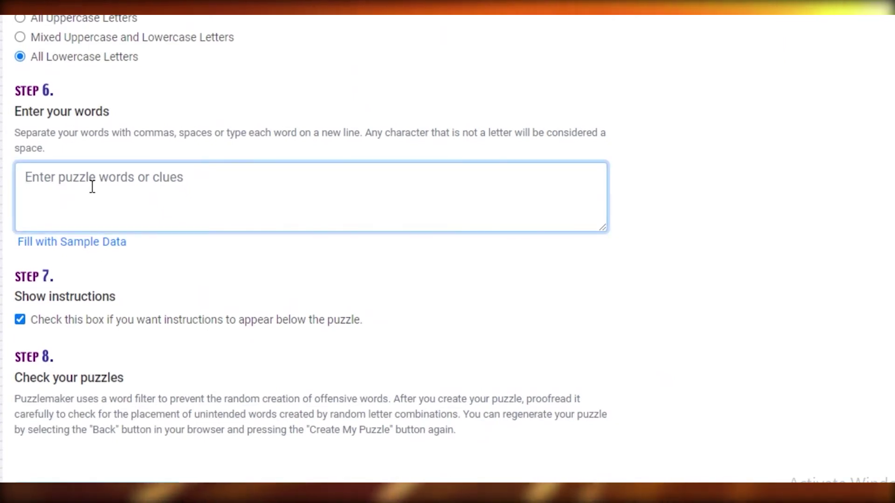
type("l")
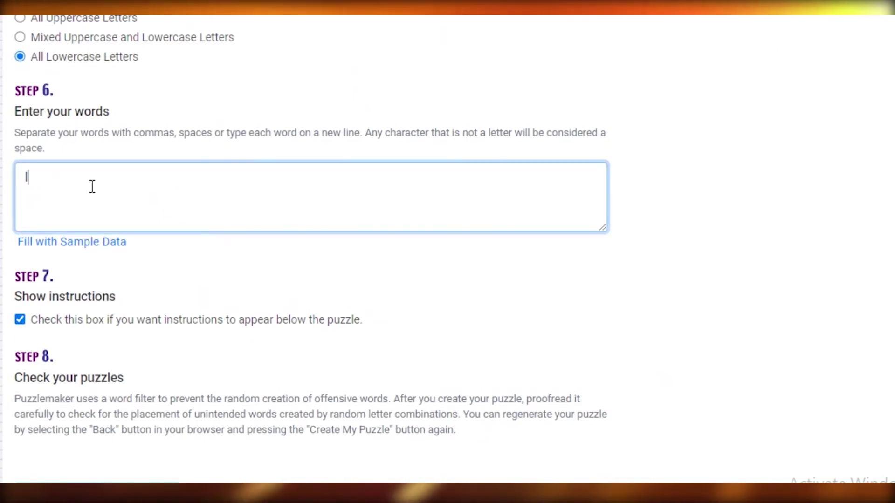
type("imes,lemon")
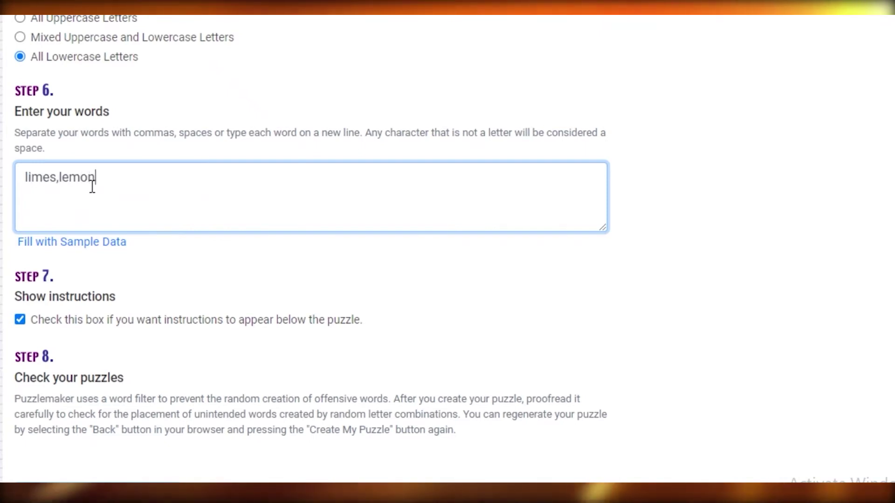
type("s,lemonde,salt")
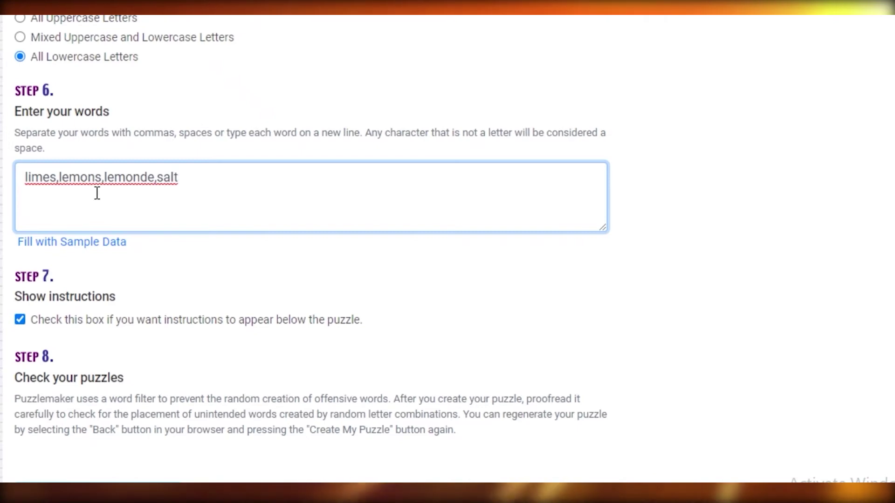
Create the word search puzzle and copy its image for the Canva design
scroll(97, 193, "down", 4)
left_click(98, 347)
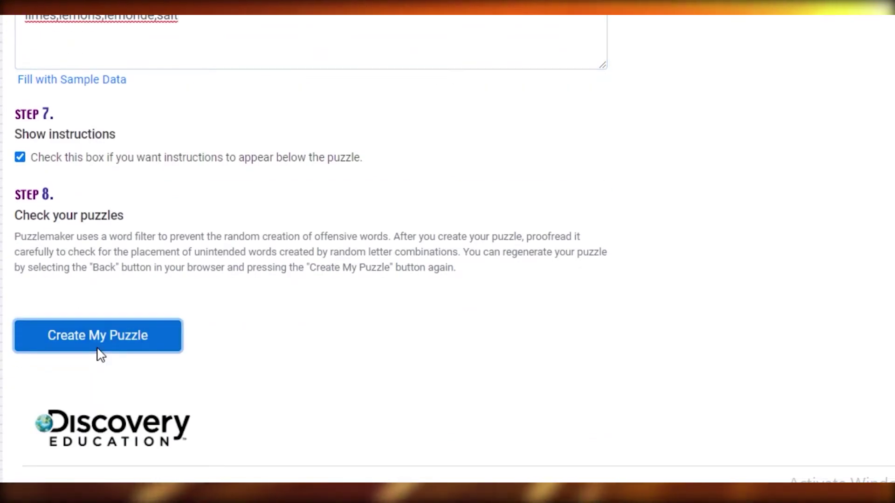
right_click(81, 268)
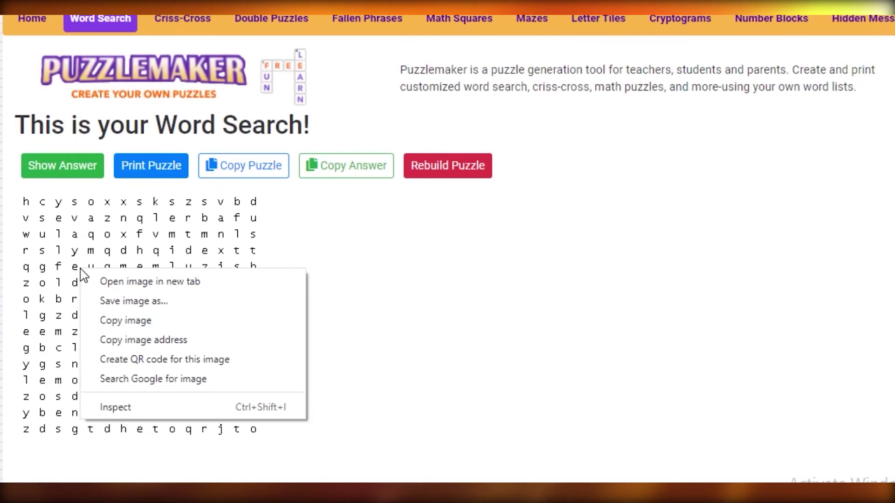
left_click(106, 320)
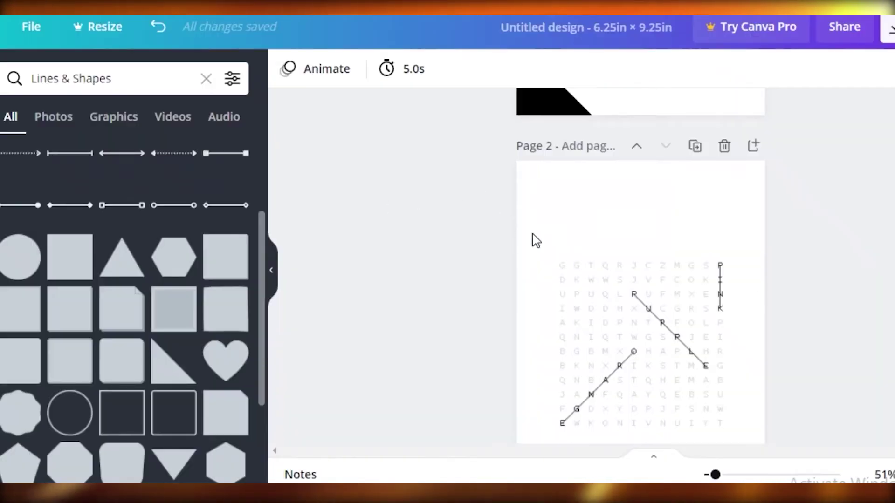
In the Canva design, add a blank page directly after page 1
scroll(886, 140, "up", 8)
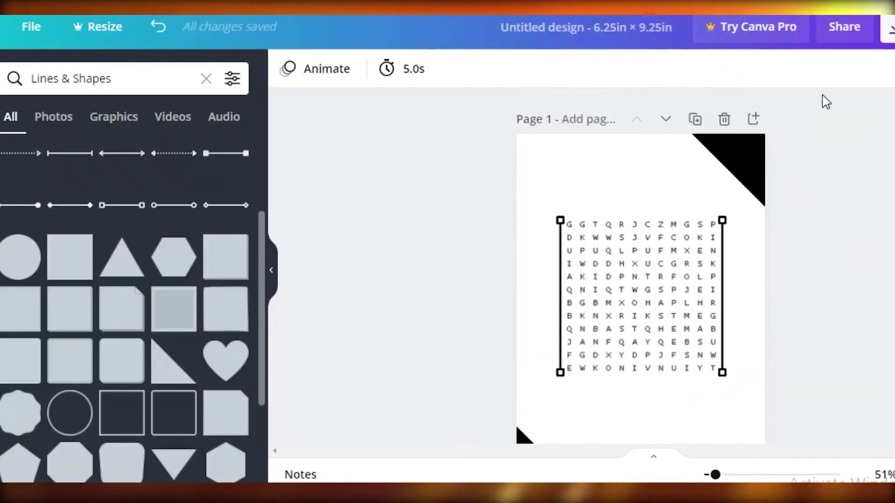
scroll(811, 140, "down", 2)
scroll(590, 214, "down", 5)
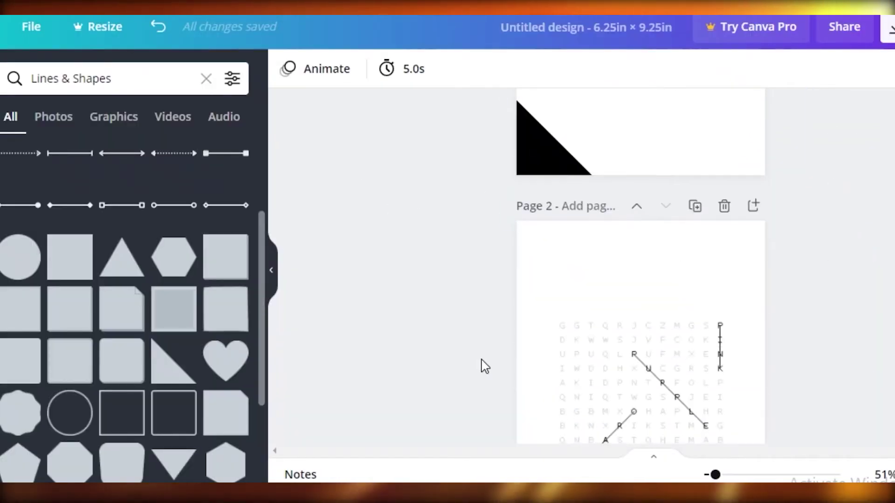
scroll(641, 285, "down", 4)
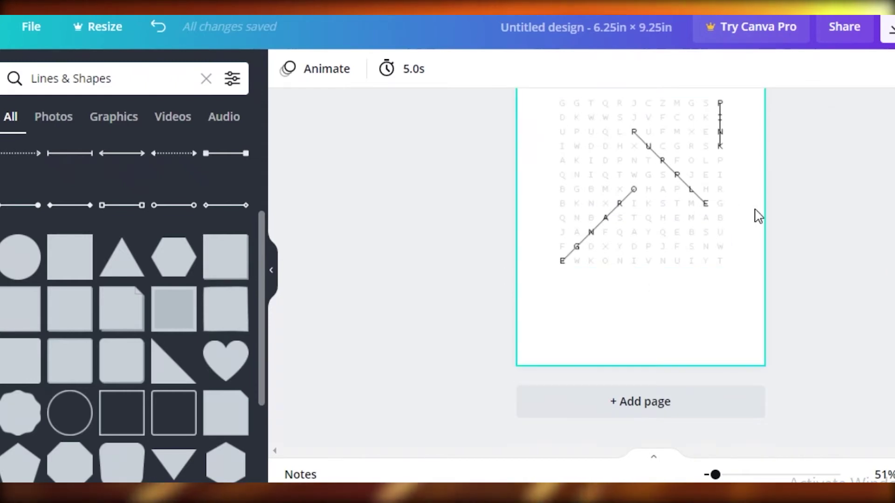
scroll(554, 186, "up", 6)
scroll(709, 252, "down", 5)
scroll(704, 249, "up", 2)
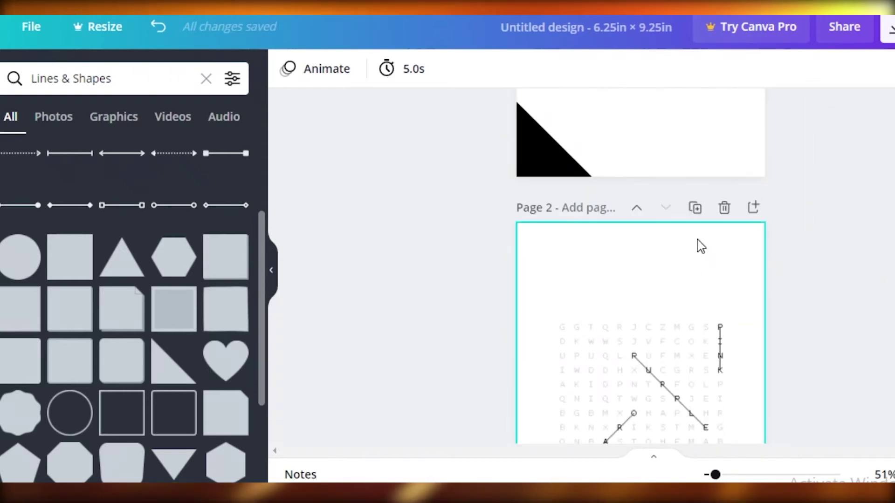
scroll(657, 263, "down", 2)
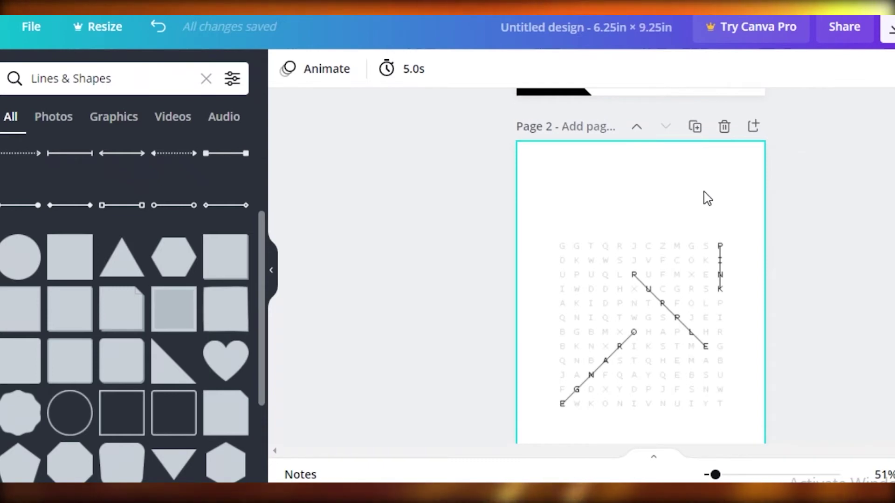
scroll(704, 198, "up", 8)
scroll(739, 133, "up", 2)
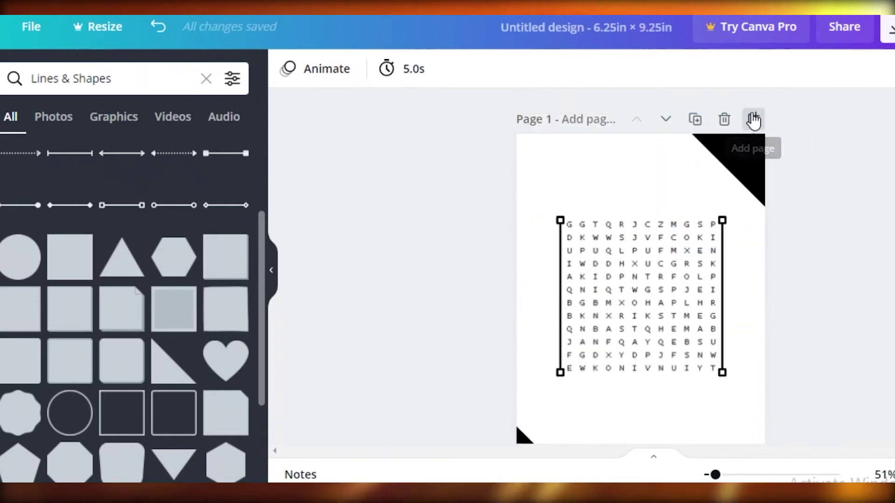
left_click(753, 120)
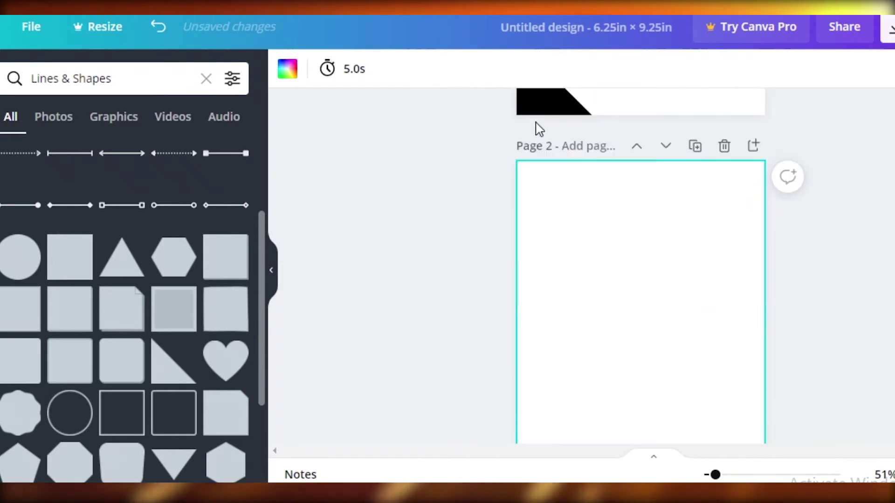
Check the page order from the new blank page 2 to the answer page at the end
scroll(699, 247, "down", 10)
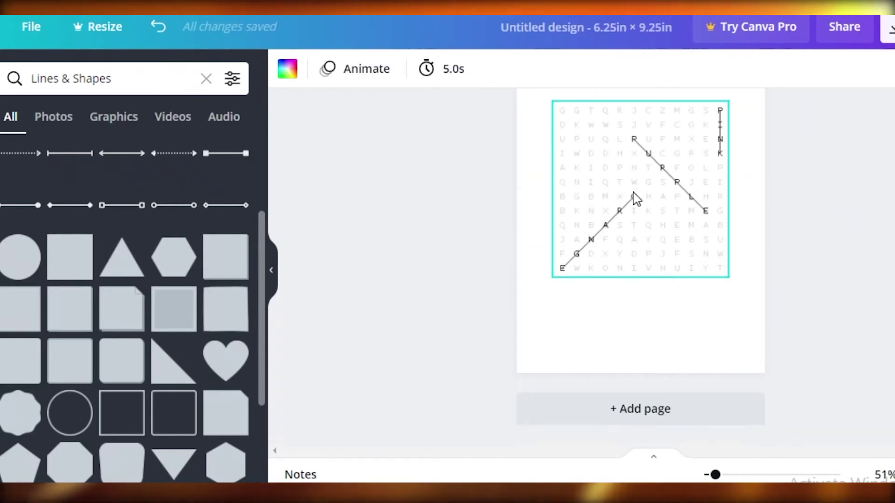
scroll(709, 193, "up", 3)
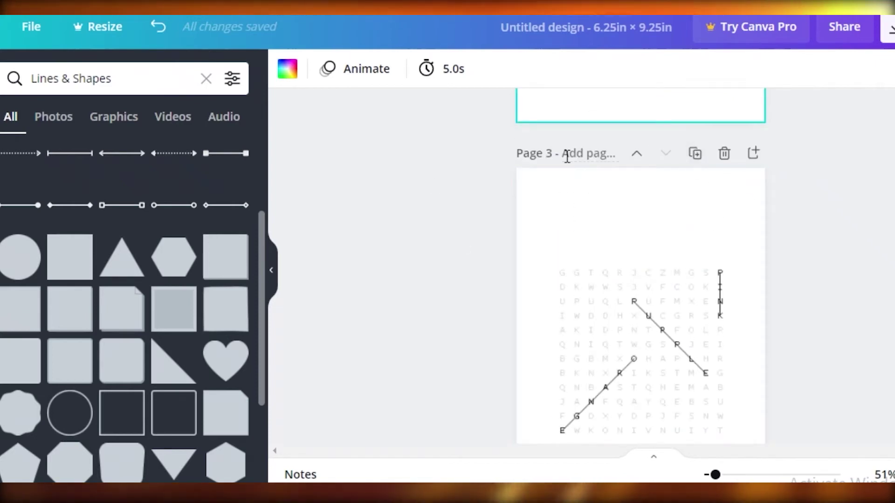
scroll(619, 243, "up", 8)
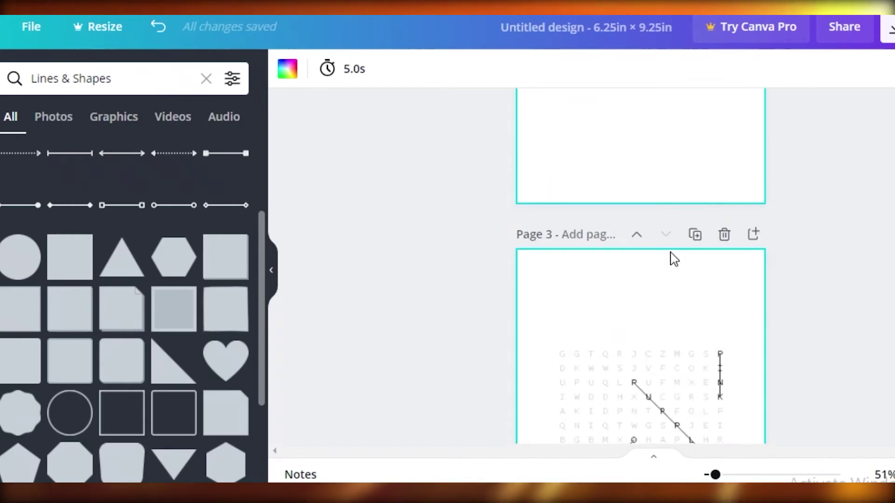
scroll(647, 198, "down", 5)
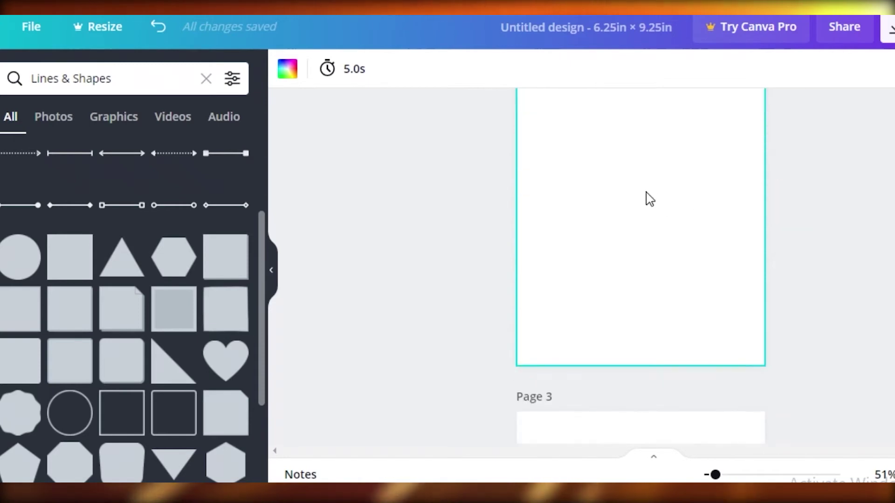
scroll(589, 156, "up", 5)
scroll(653, 215, "down", 2)
scroll(653, 214, "down", 8)
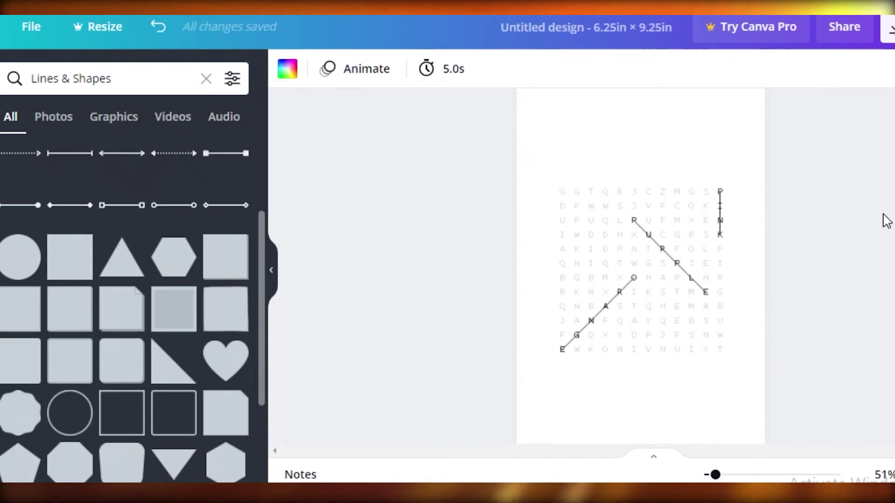
Paste the copied puzzle image onto blank page 2, enlarge it and centre it on the page
scroll(840, 214, "up", 5)
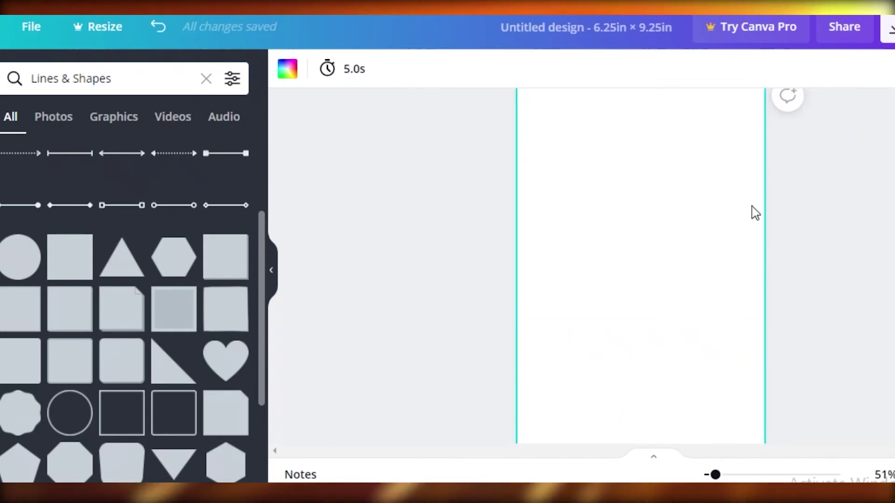
key("ctrl+v")
scroll(644, 316, "up", 2)
left_click_drag(643, 316, 643, 266)
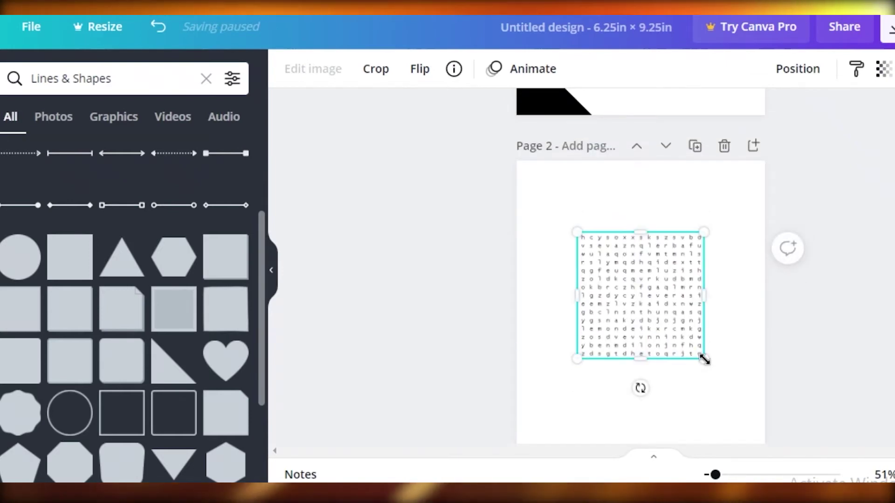
left_click_drag(704, 359, 751, 413)
left_click_drag(701, 324, 661, 260)
left_click(420, 270)
scroll(420, 270, "up", 3)
scroll(150, 400, "down", 3)
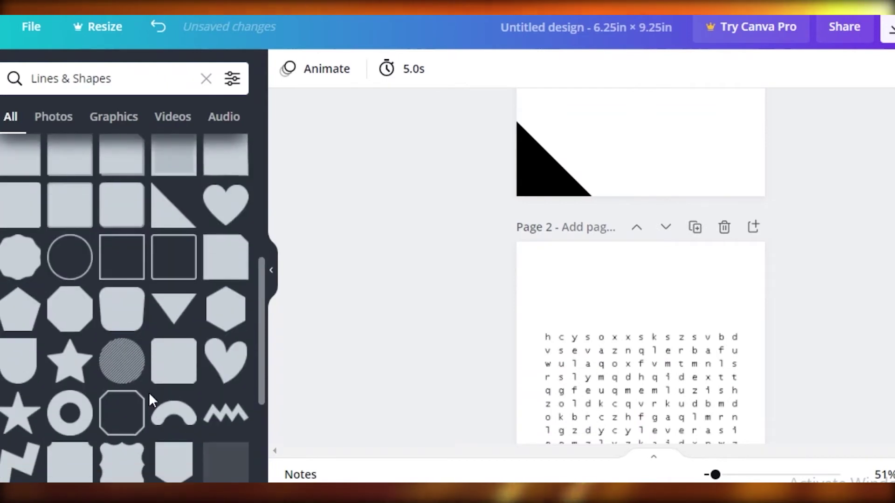
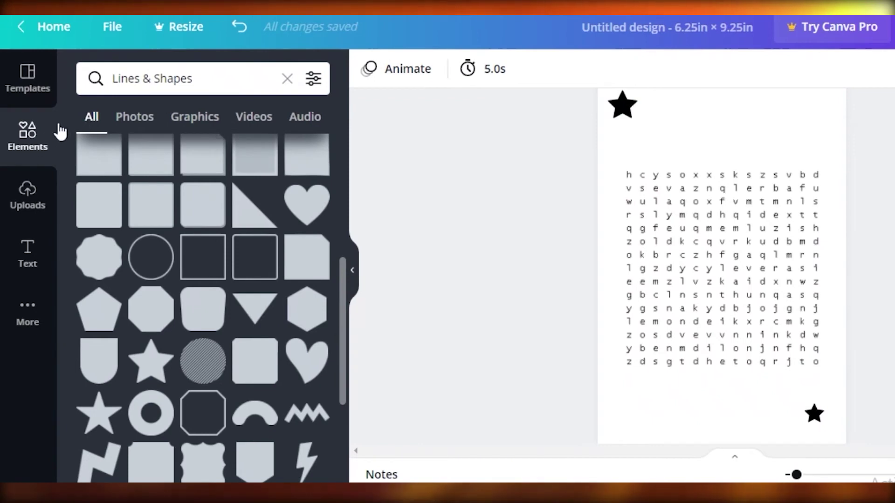
Search the design elements for "lemon" and restrict the results to graphics
left_click(287, 78)
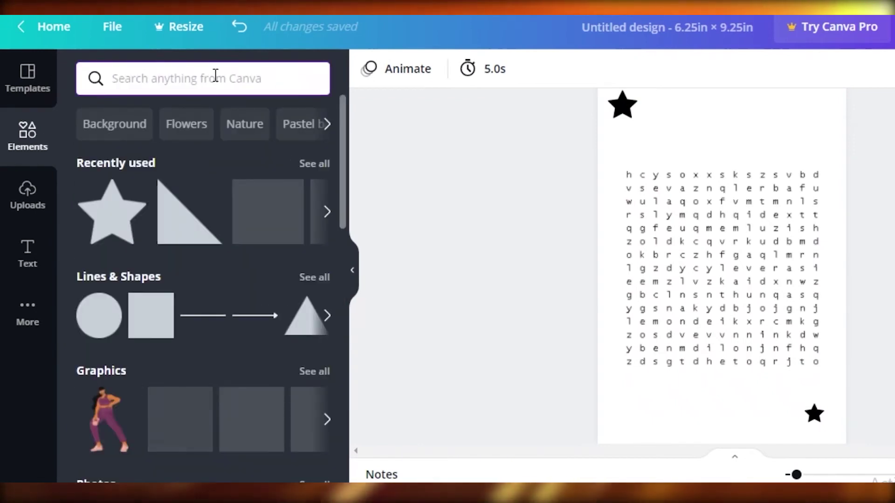
type("lemon")
key("Return")
left_click(194, 119)
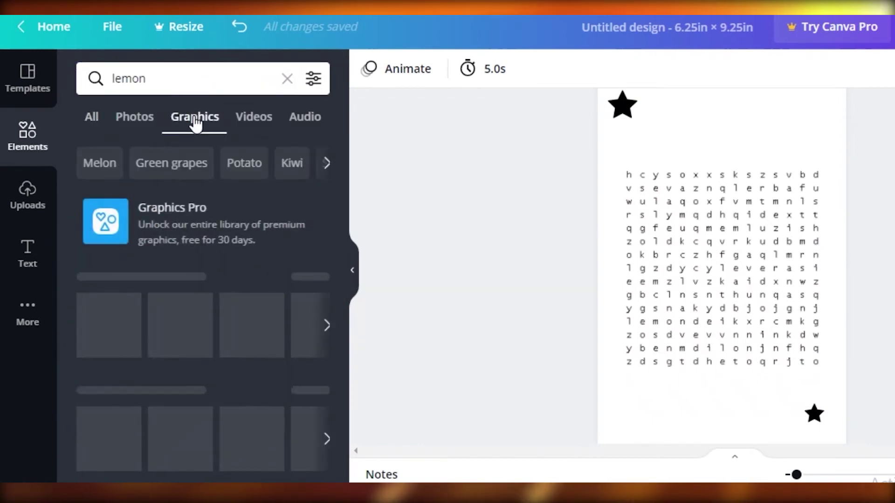
Add the free sketched half-lemon graphic and place it in page 2's lower-left corner, below the puzzle grid
scroll(280, 314, "down", 10)
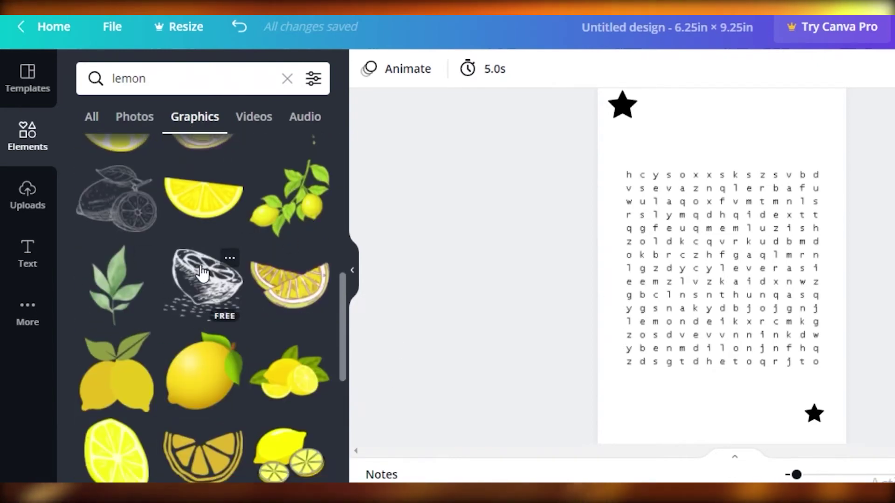
left_click(202, 273)
mouse_move(718, 270)
left_mouse_down()
mouse_move(662, 405)
mouse_move(657, 411)
mouse_move(648, 372)
mouse_move(625, 411)
mouse_move(652, 401)
mouse_move(641, 420)
left_mouse_up()
scroll(642, 373, "down", 2)
Add the lemonade glass graphic with a straw to the upper-right part of page 2
scroll(120, 294, "down", 6)
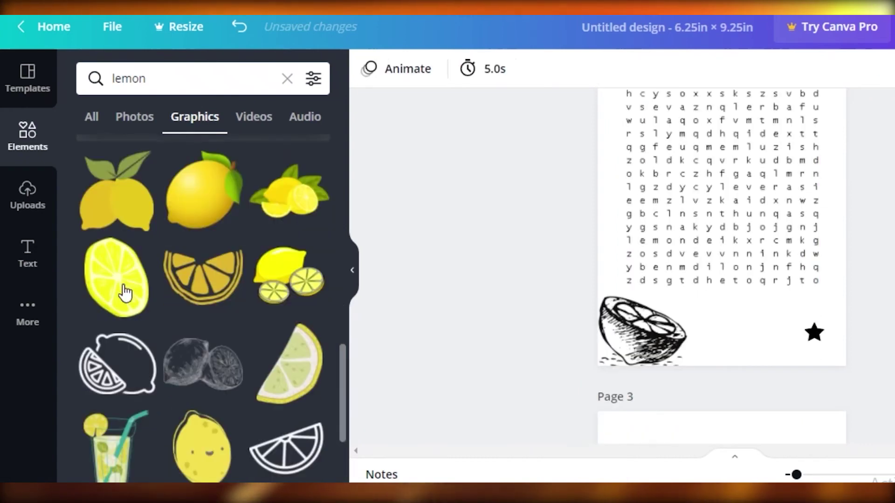
scroll(108, 367, "down", 2)
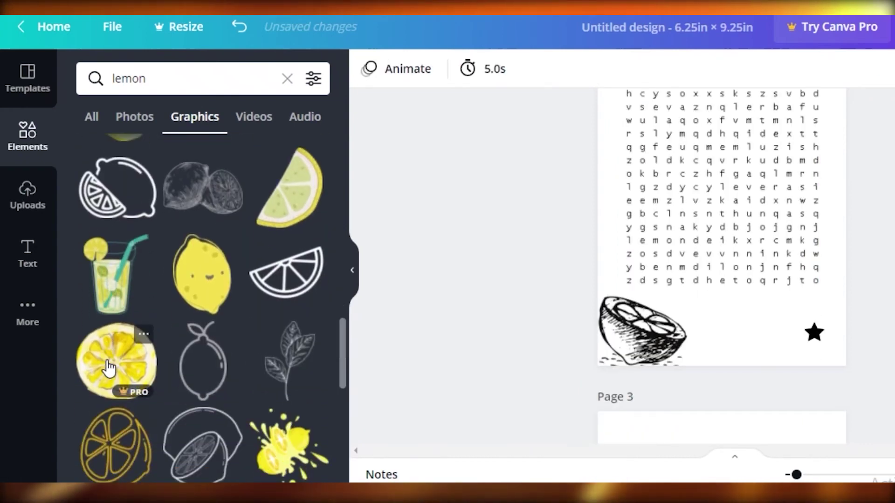
left_click(104, 295)
left_click_drag(724, 270, 755, 248)
scroll(574, 247, "up", 2)
scroll(869, 216, "up", 1)
scroll(594, 390, "down", 5)
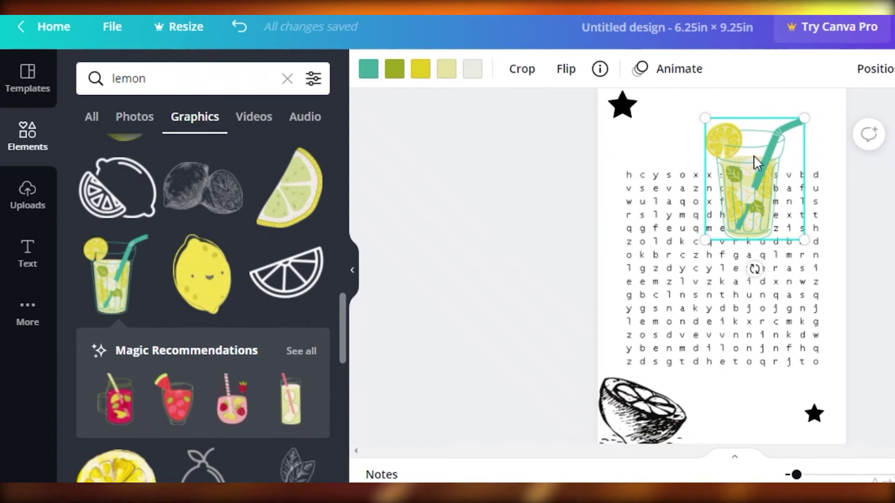
Recolour the lemonade glass's five colours, in order, to black, dark grey, grey, light grey and white
left_click(368, 69)
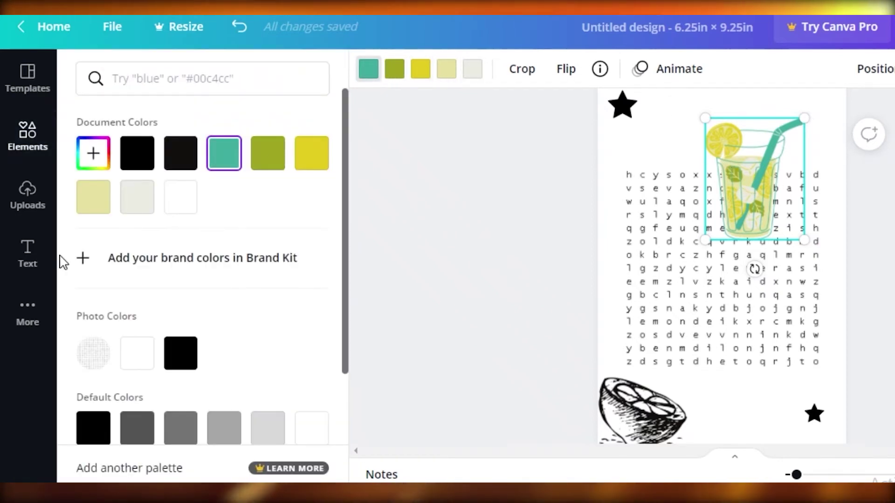
left_click(180, 153)
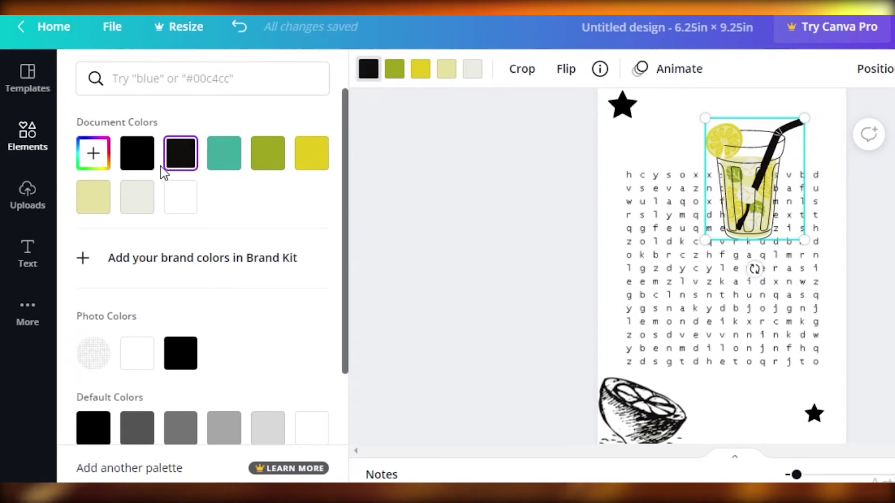
left_click(395, 69)
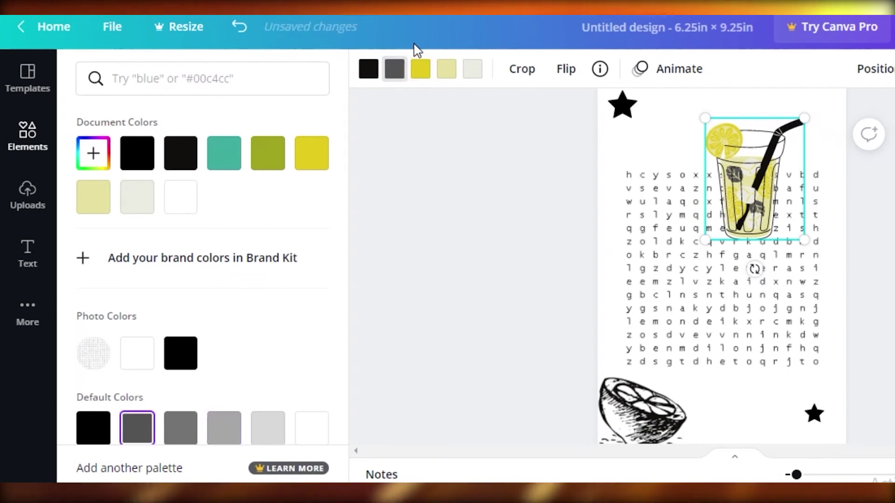
left_click(416, 75)
left_click(224, 428)
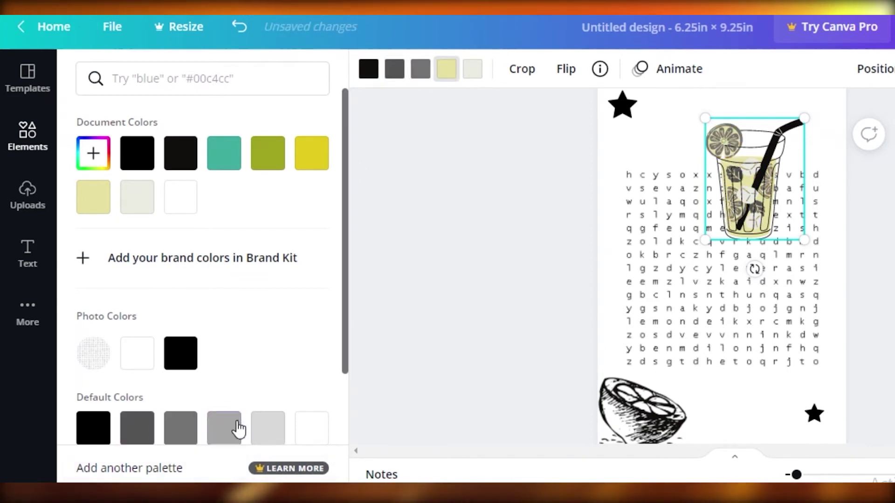
left_click(480, 70)
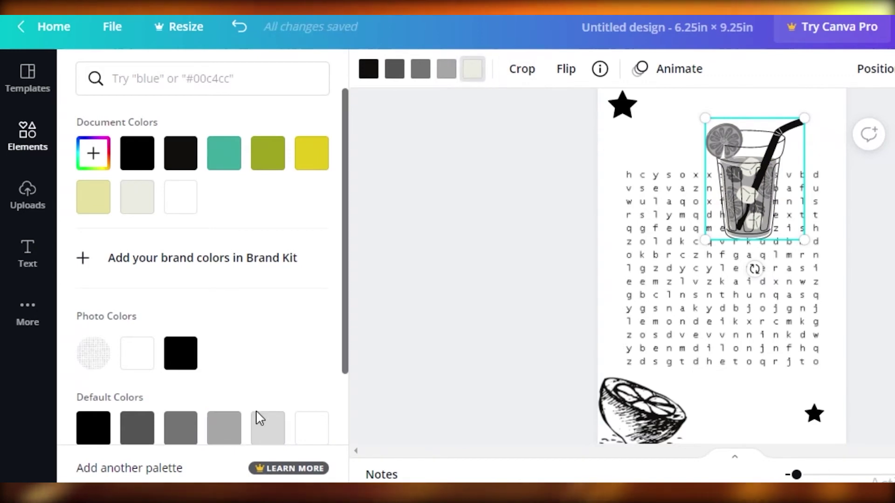
scroll(146, 268, "down", 2)
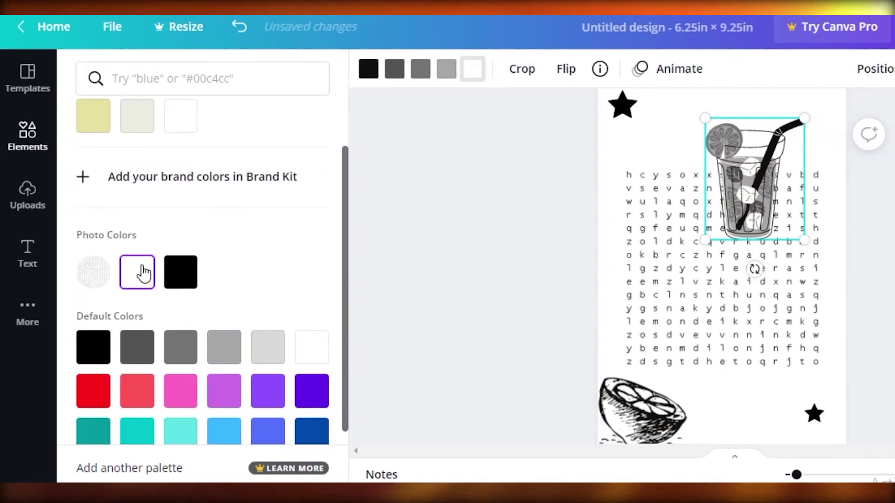
scroll(144, 273, "up", 2)
Shrink the lemonade glass graphic and move it off the puzzle grid
left_click_drag(748, 174, 758, 237)
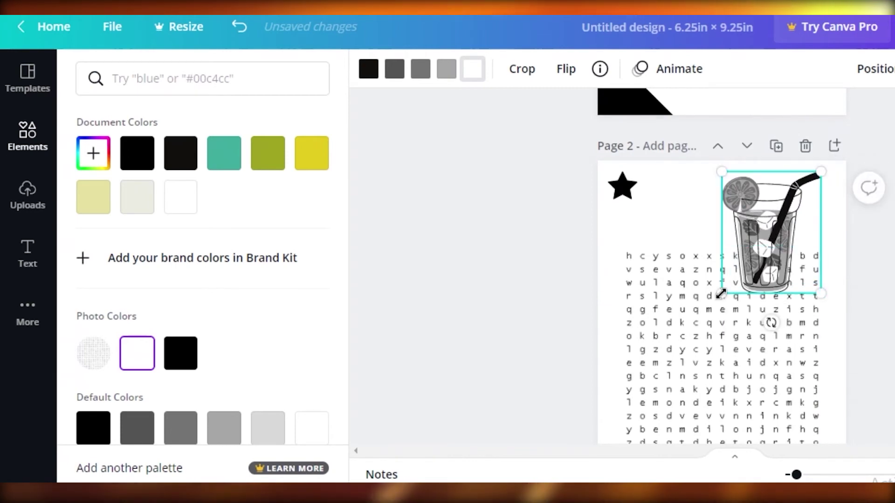
left_click_drag(721, 293, 722, 327)
scroll(694, 270, "down", 4)
Move the half-lemon graphic to page 2's upper-right corner, rotating and shrinking it to fit above the puzzle grid
left_click_drag(644, 340, 758, 205)
scroll(704, 198, "up", 3)
left_click_drag(754, 279, 803, 276)
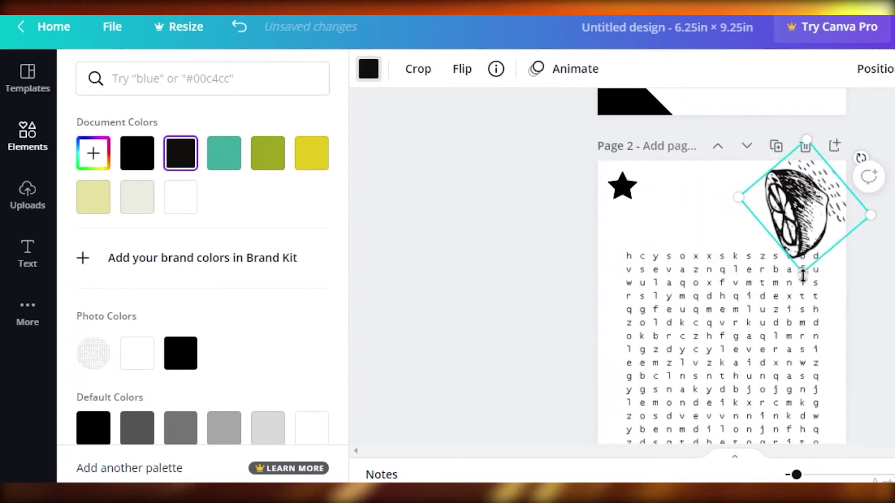
left_click_drag(800, 235, 801, 225)
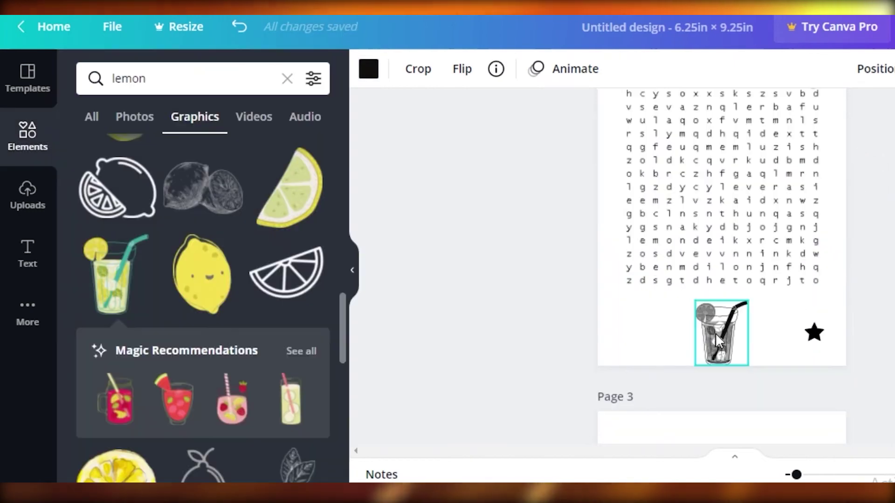
Move the lemonade glass into page 2's lower-left corner and review the whole page layout
left_click_drag(715, 332, 635, 326)
left_click(585, 265)
scroll(585, 266, "up", 4)
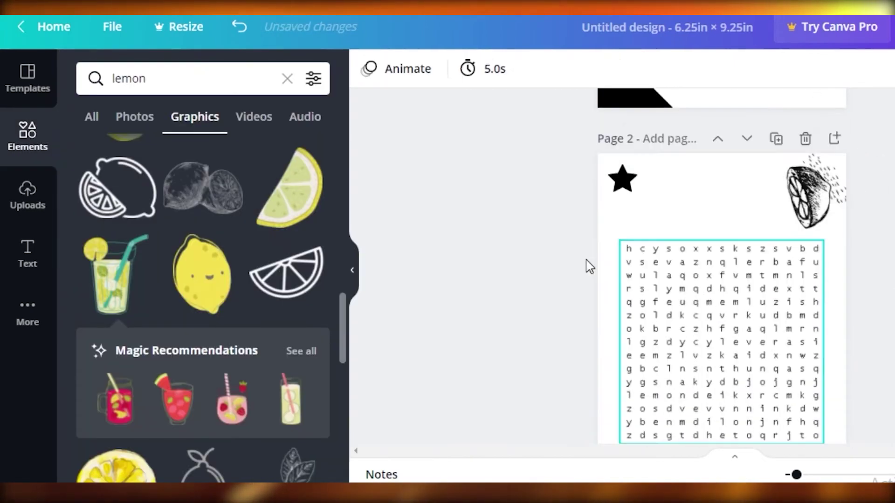
scroll(863, 240, "down", 4)
scroll(840, 210, "up", 4)
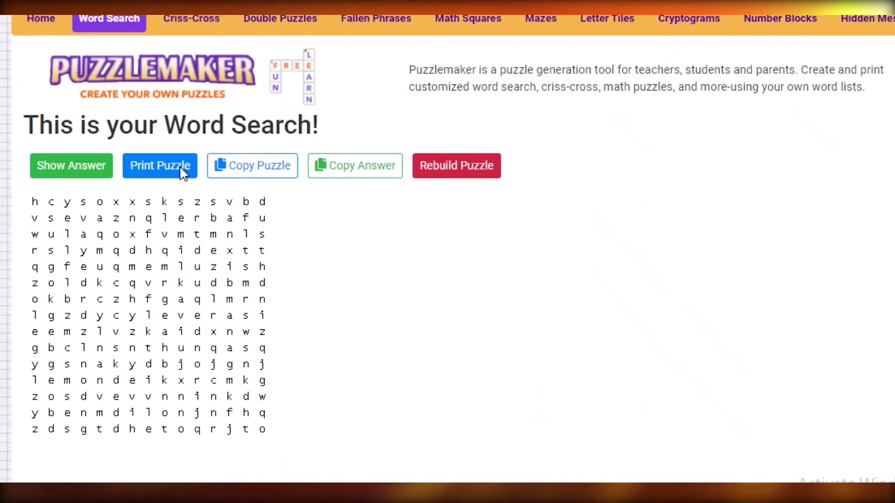
In Puzzlemaker, show the answers of the lemon word search and copy the answer image
left_click(50, 171)
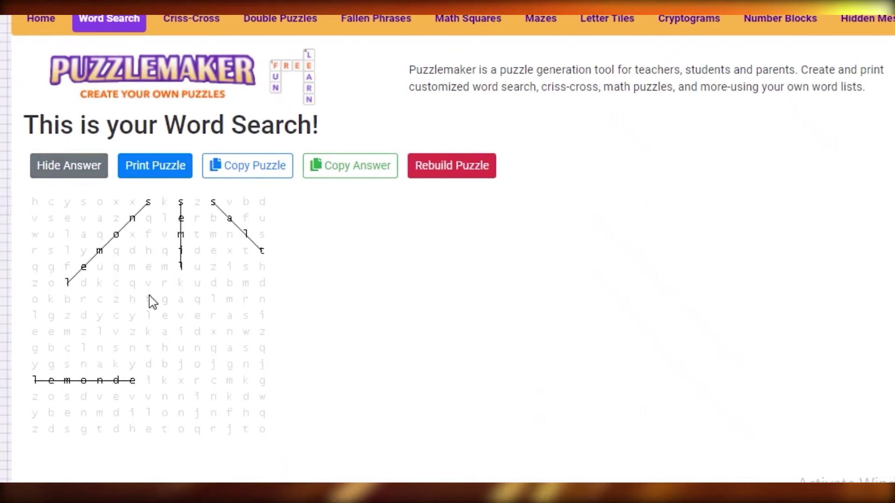
right_click(173, 315)
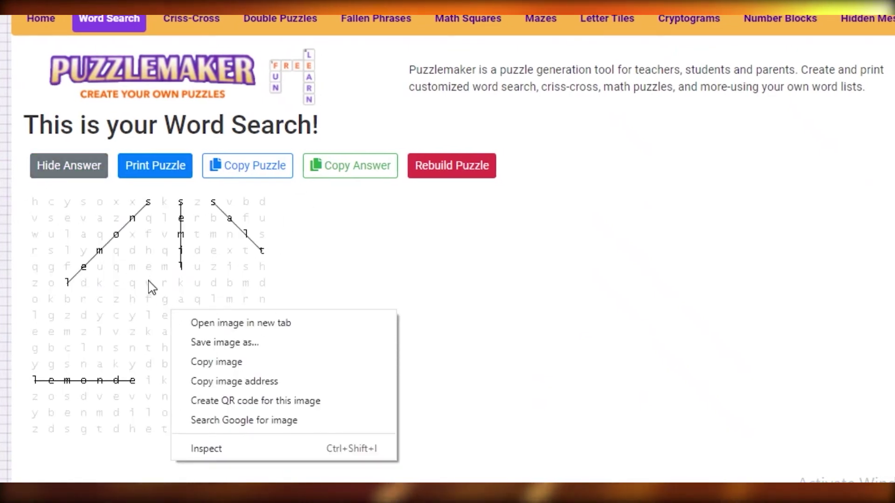
left_click(194, 363)
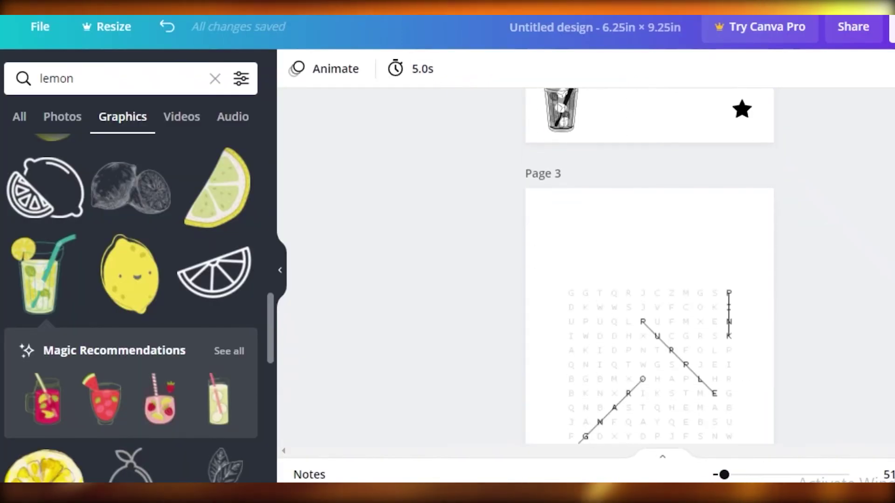
Back in the Canva design, check the order of the puzzle pages and the existing answer page on pages 1 to 3
scroll(681, 136, "down", 2)
scroll(647, 166, "up", 2)
left_click(647, 166)
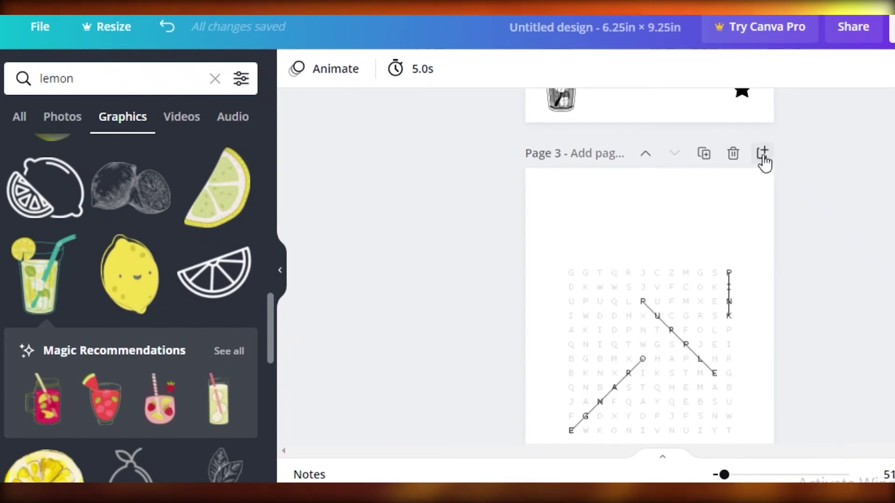
scroll(396, 153, "up", 8)
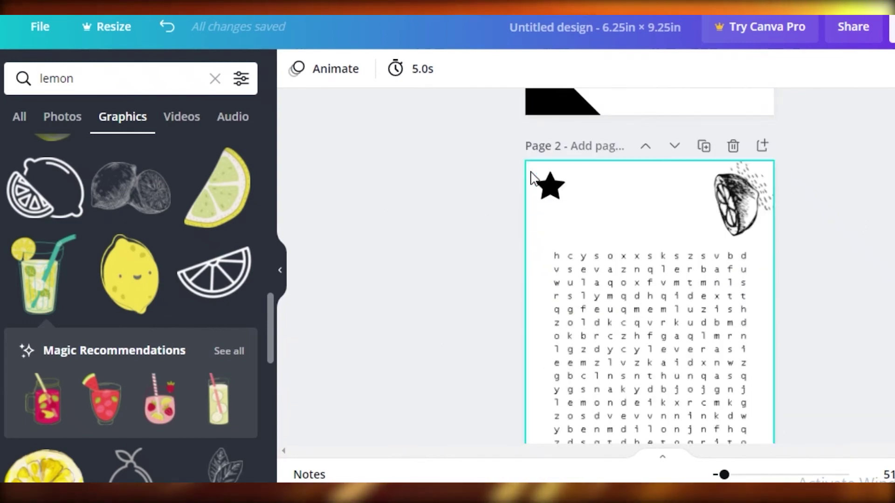
scroll(532, 177, "down", 6)
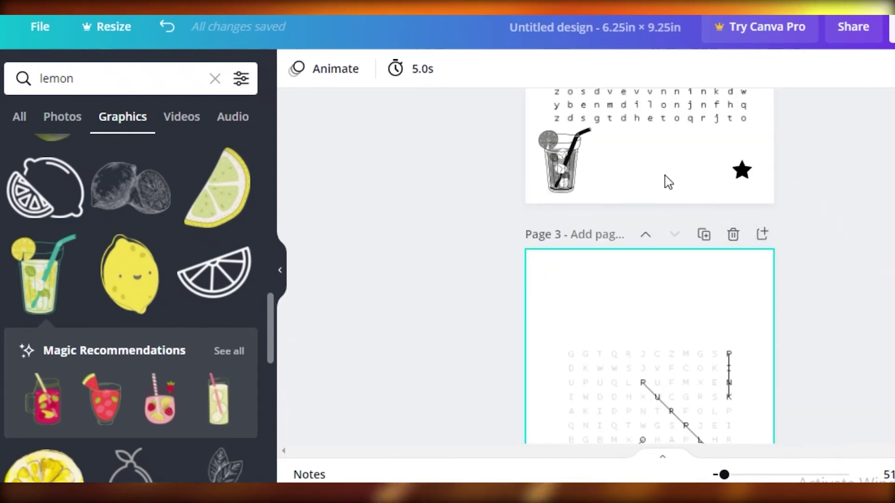
scroll(636, 309, "down", 3)
scroll(633, 266, "up", 4)
scroll(727, 240, "up", 10)
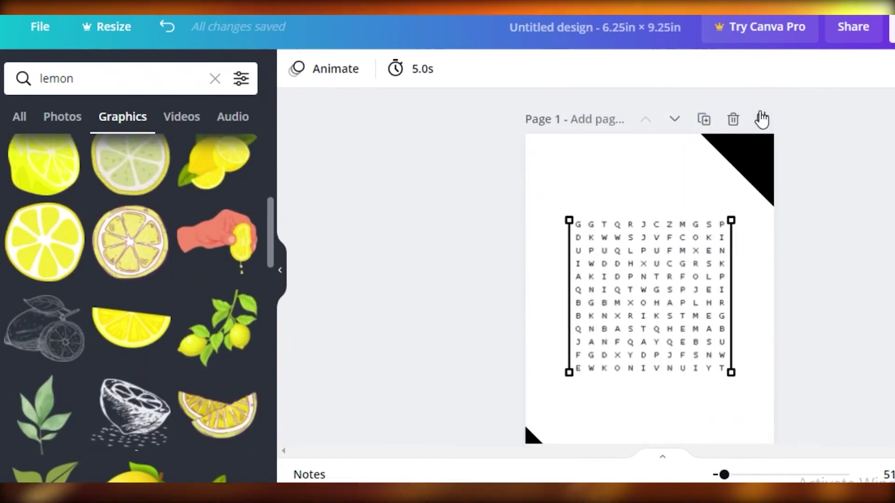
scroll(535, 230, "down", 8)
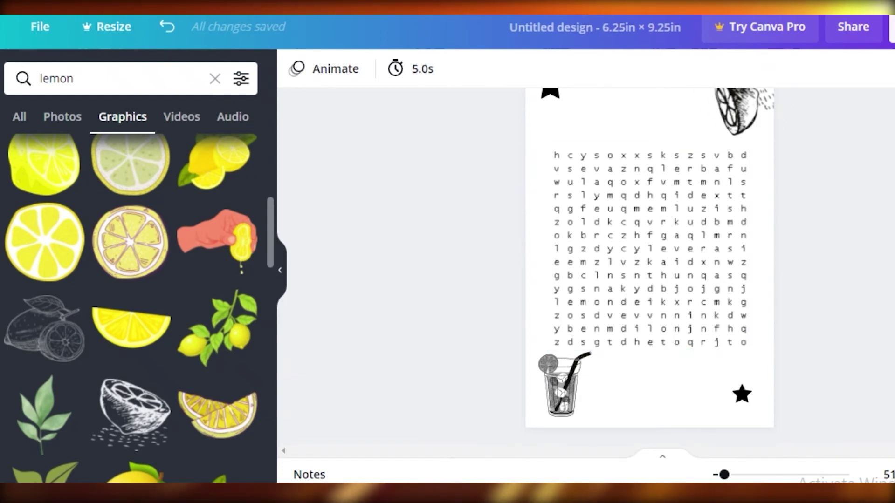
scroll(789, 278, "down", 6)
scroll(875, 205, "up", 3)
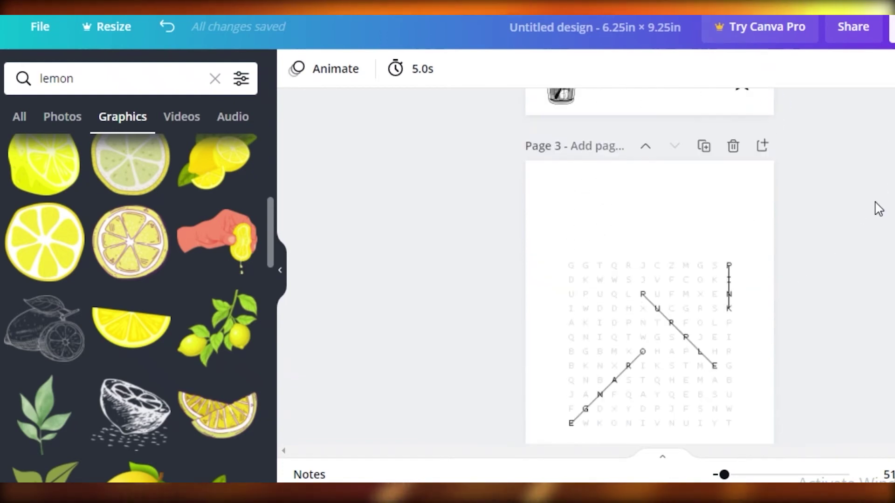
Add a blank page after page 3 and paste the copied answer image onto it, enlarged and centred
left_click(763, 148)
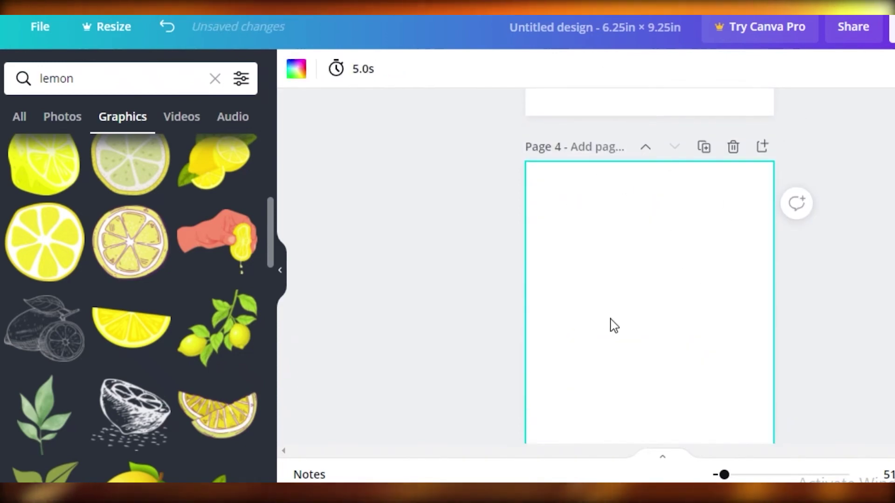
key("ctrl+v")
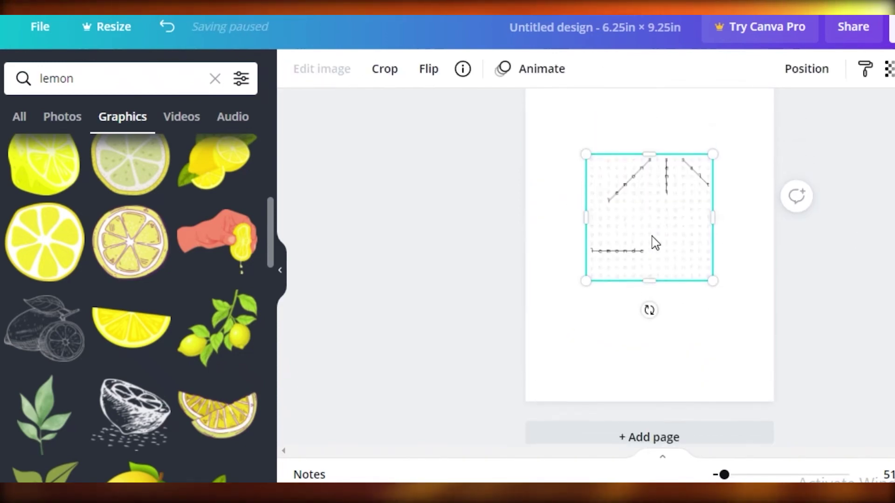
left_click_drag(653, 242, 719, 254)
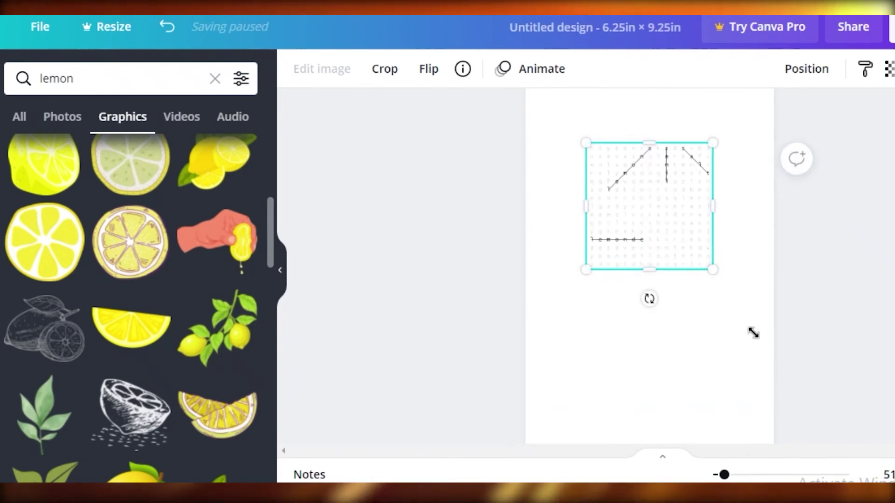
left_click_drag(753, 333, 755, 323)
left_click_drag(674, 238, 668, 260)
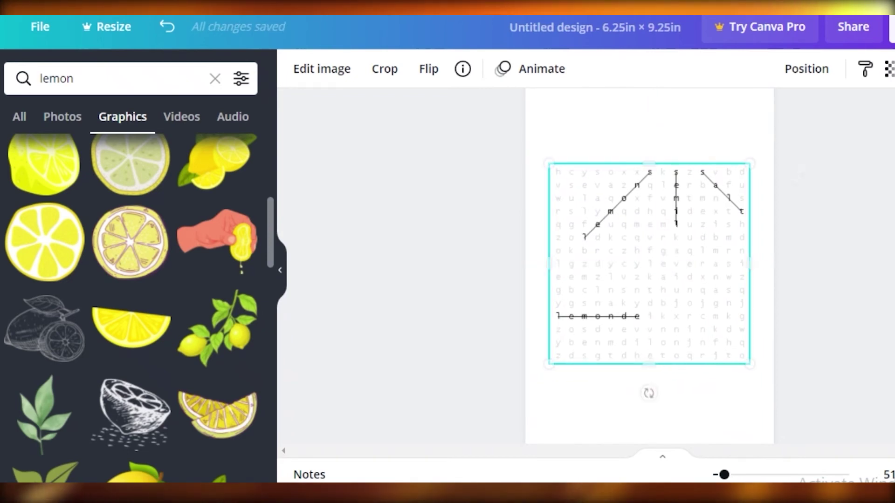
left_click(795, 168)
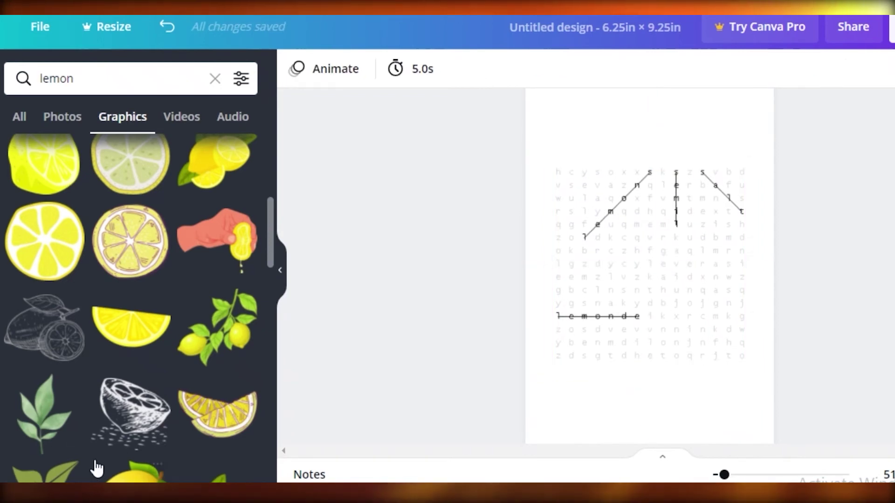
scroll(93, 467, "down", 5)
scroll(176, 294, "down", 10)
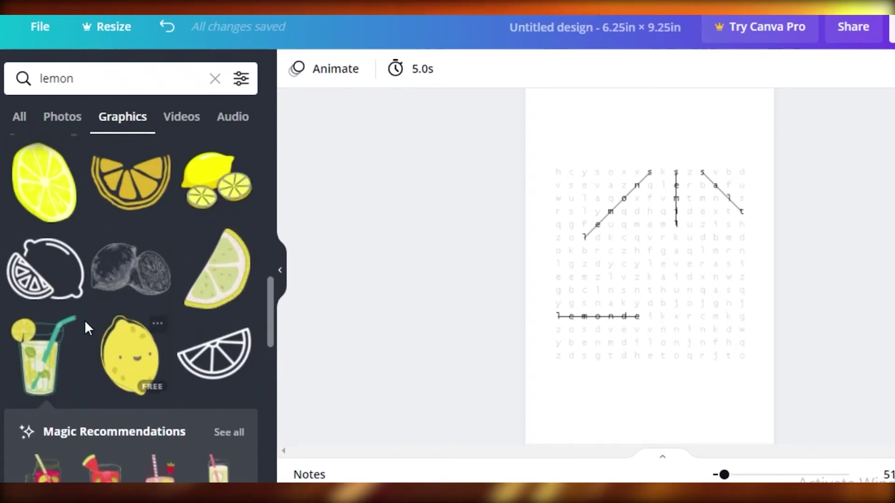
left_click(133, 259)
left_click_drag(40, 311, 648, 266)
key("ctrl+z")
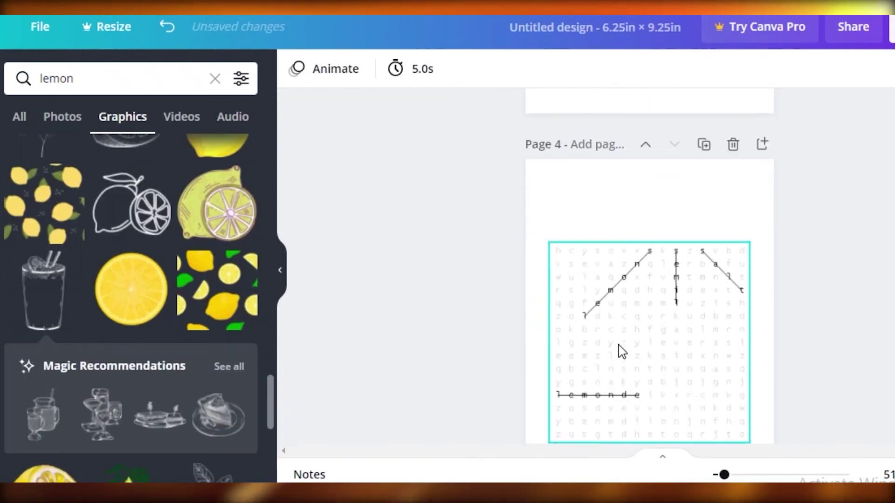
Review the order of the puzzle and answer pages and add a blank page after page 2, ahead of the answer pages
left_click(619, 351)
scroll(499, 260, "up", 2)
scroll(886, 259, "up", 15)
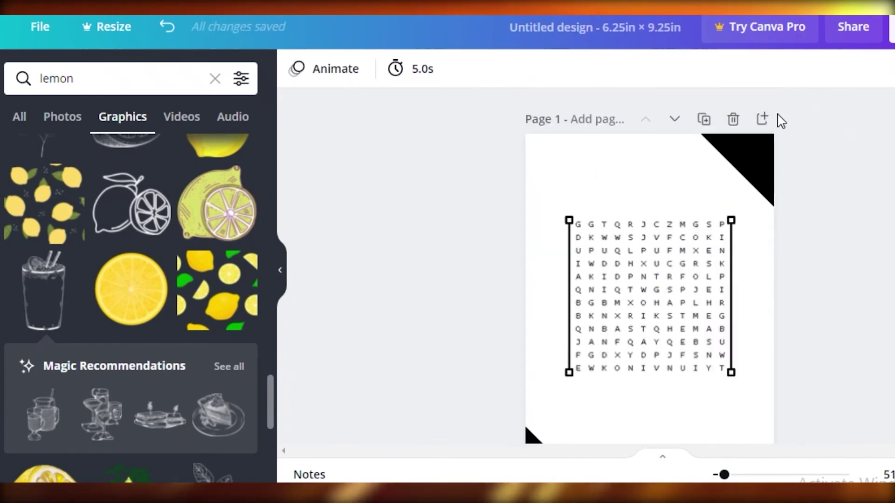
scroll(746, 149, "down", 15)
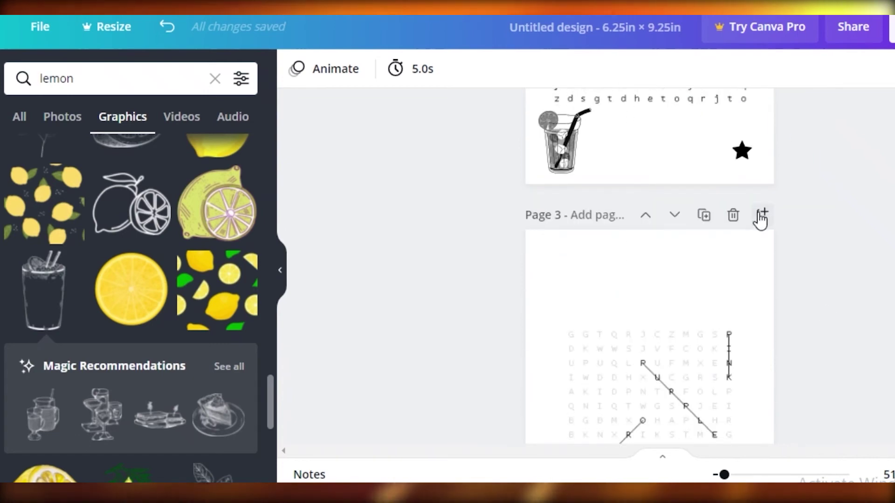
scroll(767, 203, "up", 6)
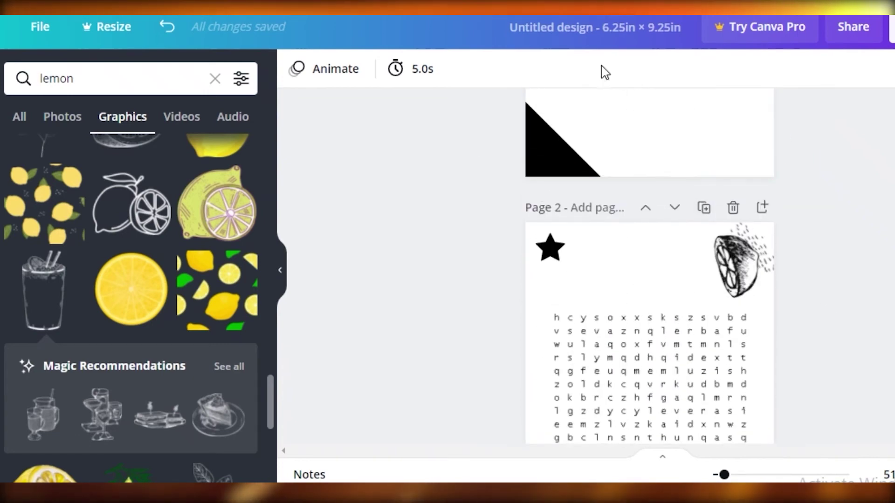
scroll(643, 323, "down", 3)
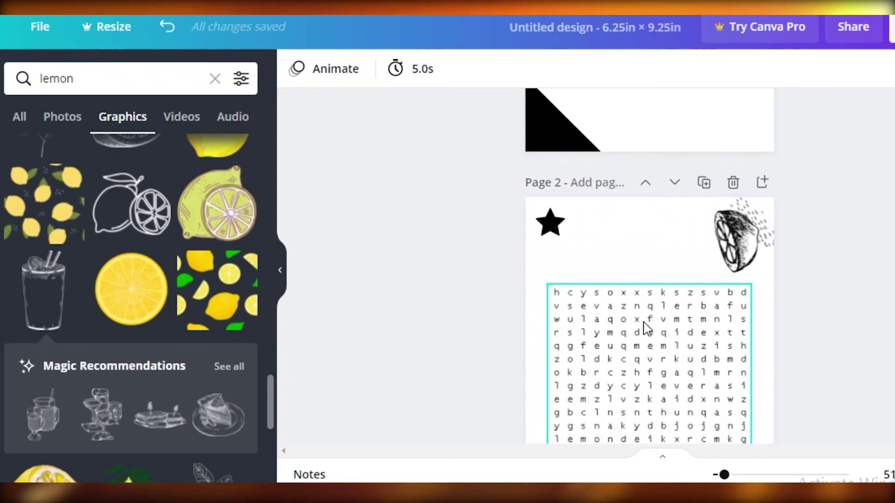
scroll(623, 214, "up", 3)
left_click(764, 209)
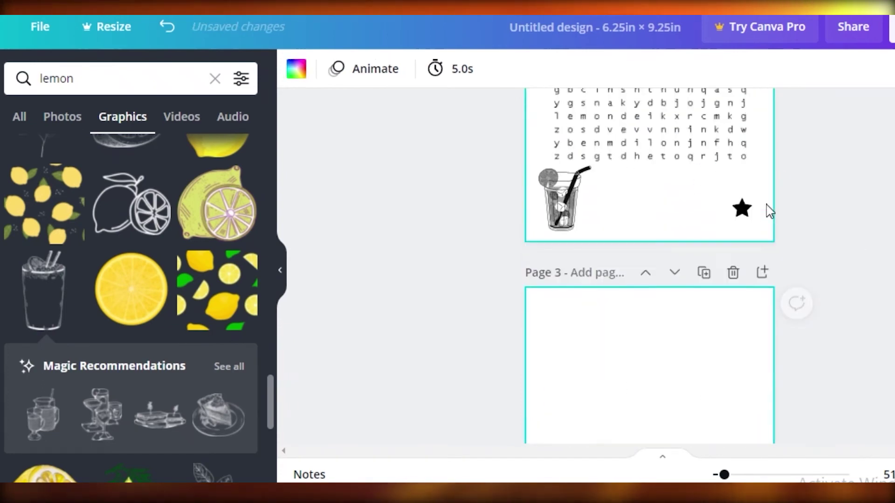
Browse the ready-made text styles and add the outlined ACTION style to the blank page 3
left_click(4, 254)
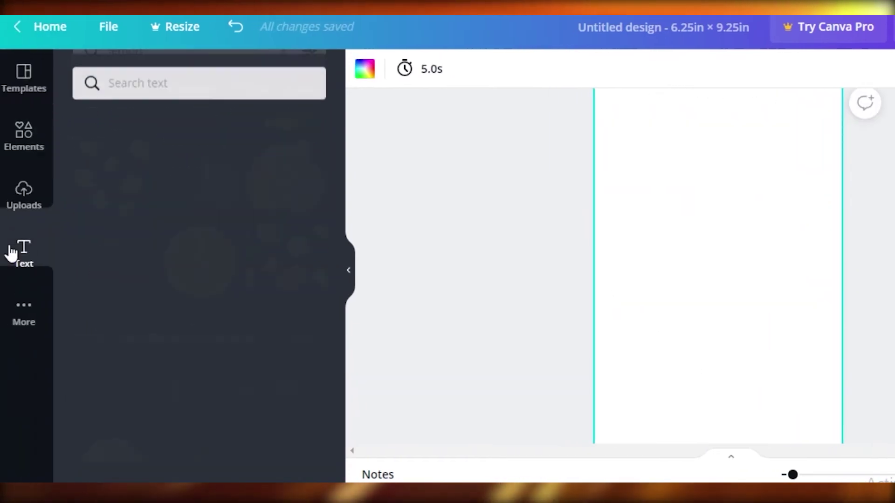
scroll(161, 205, "down", 10)
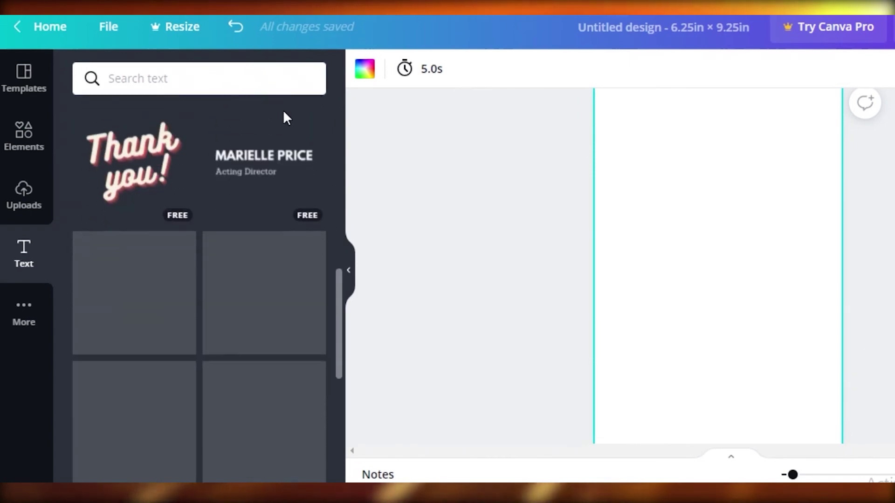
scroll(256, 168, "down", 3)
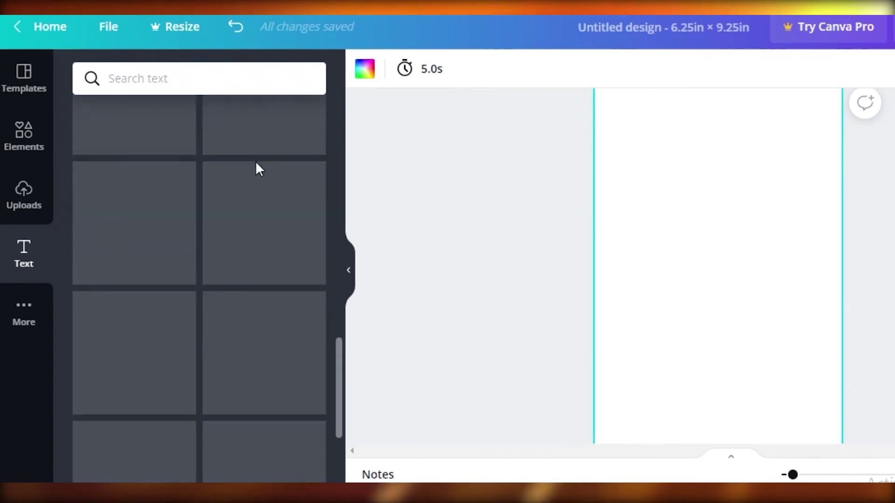
scroll(140, 239, "up", 8)
scroll(186, 210, "up", 6)
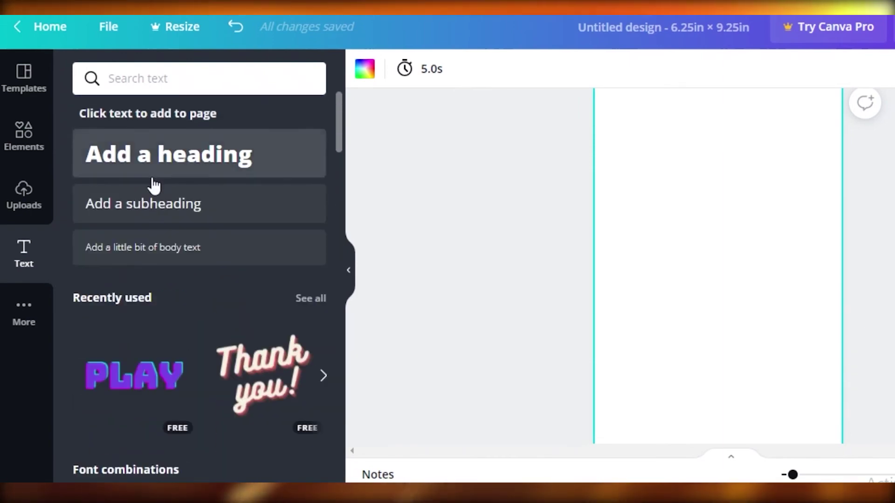
scroll(154, 196, "down", 5)
scroll(132, 221, "down", 3)
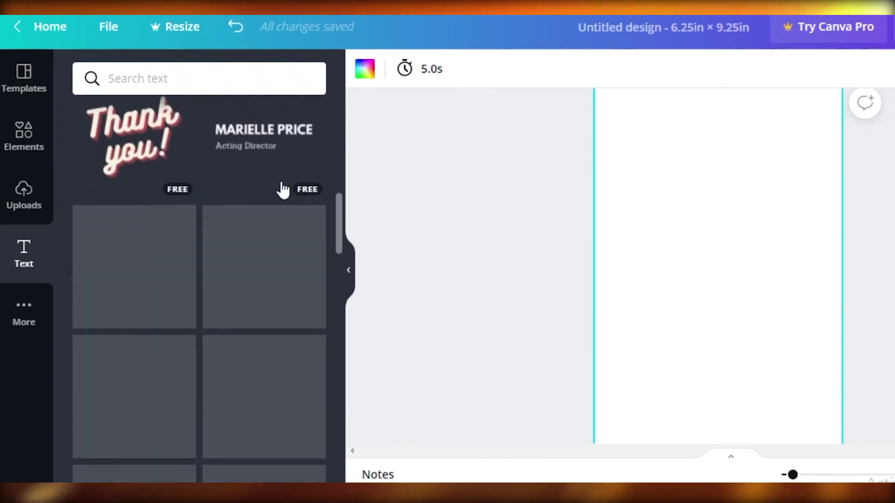
scroll(99, 246, "up", 3)
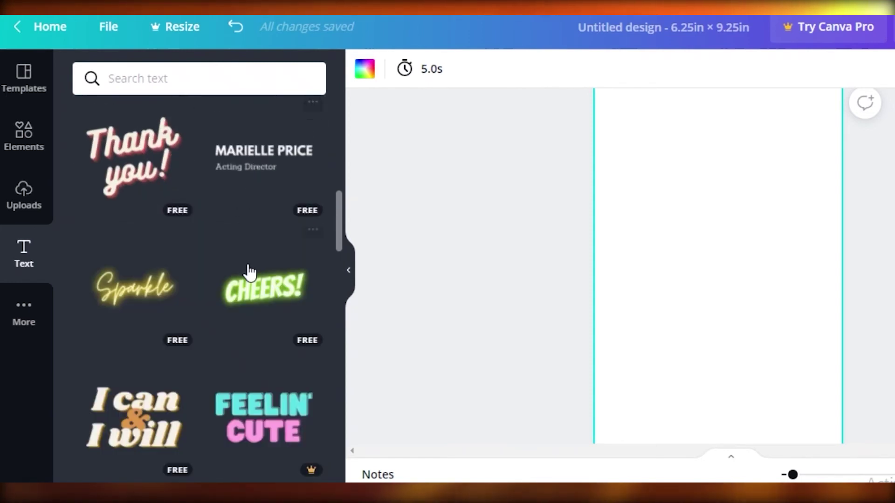
scroll(251, 271, "down", 10)
scroll(135, 252, "up", 5)
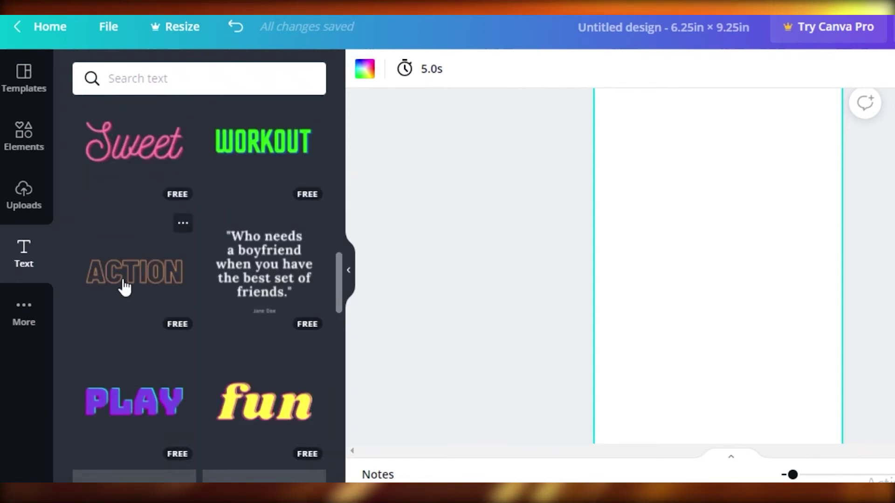
left_click(116, 330)
Replace the ACTION sample text on page 3 with WORDS EACH KEYS
double_click(745, 262)
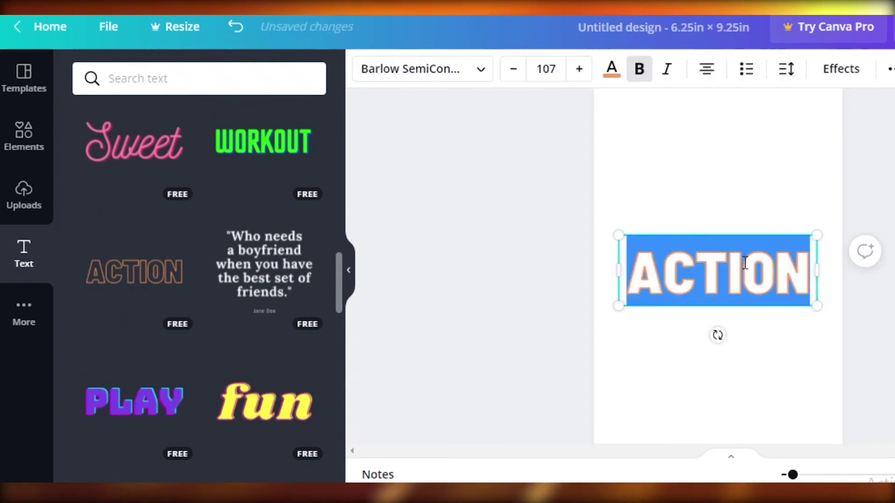
type("KETS")
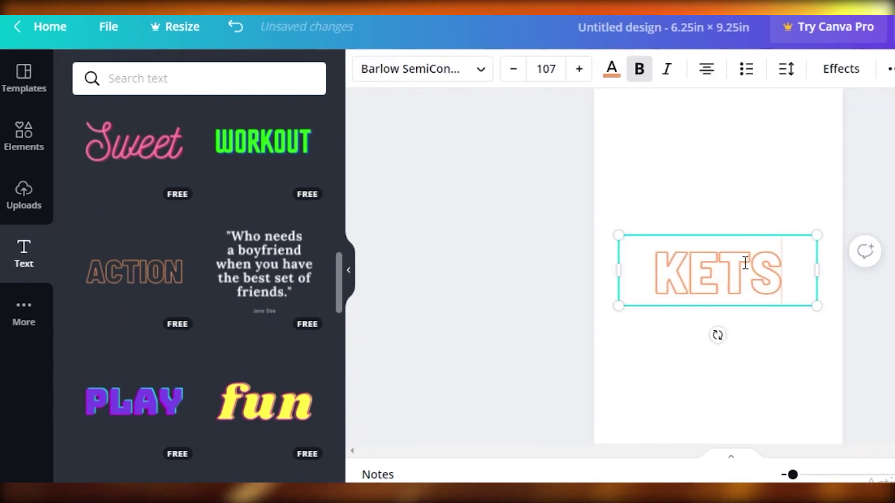
key("BackSpace")
key("BackSpace")
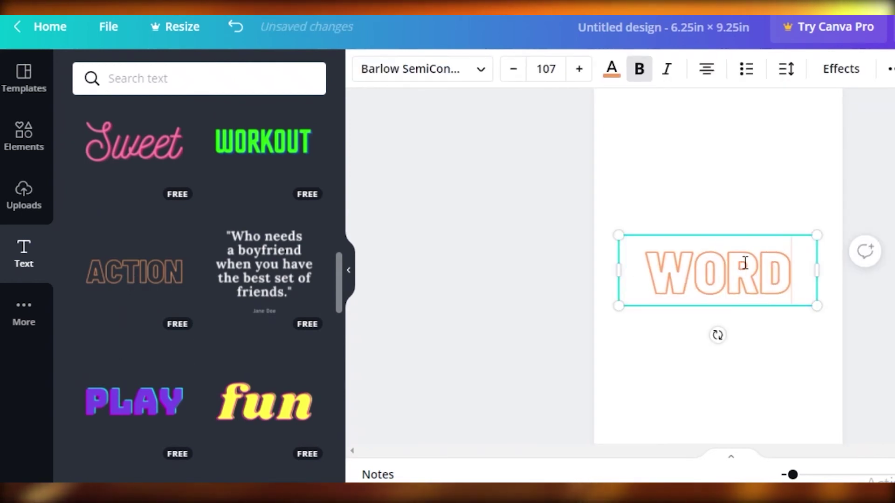
type("S EACH")
type(" KEYS")
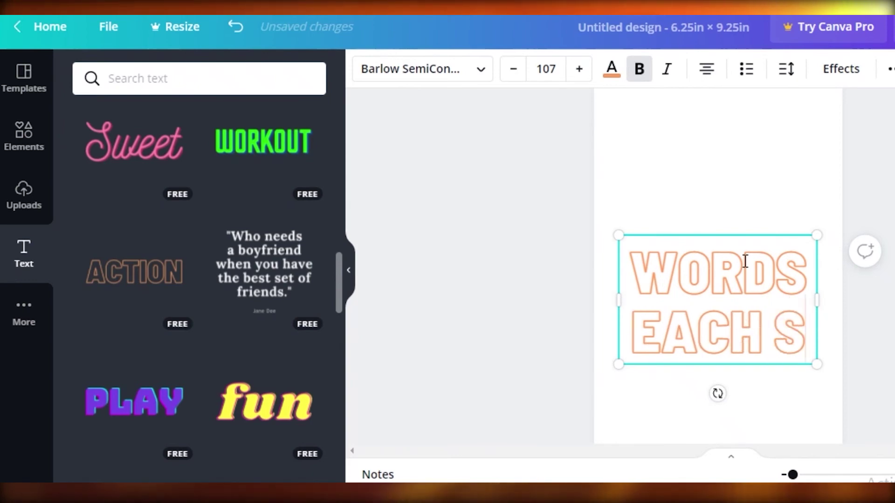
key("BackSpace")
type("KETY")
key("BackSpace")
key("BackSpace")
type("YS")
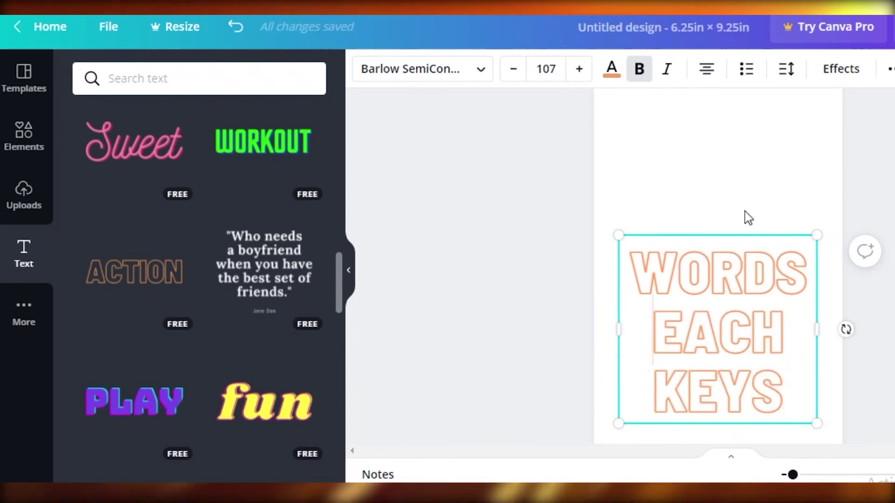
Enlarge the heading's text box to about 6.1 in wide and set its font size to 70
left_click_drag(594, 189, 561, 96)
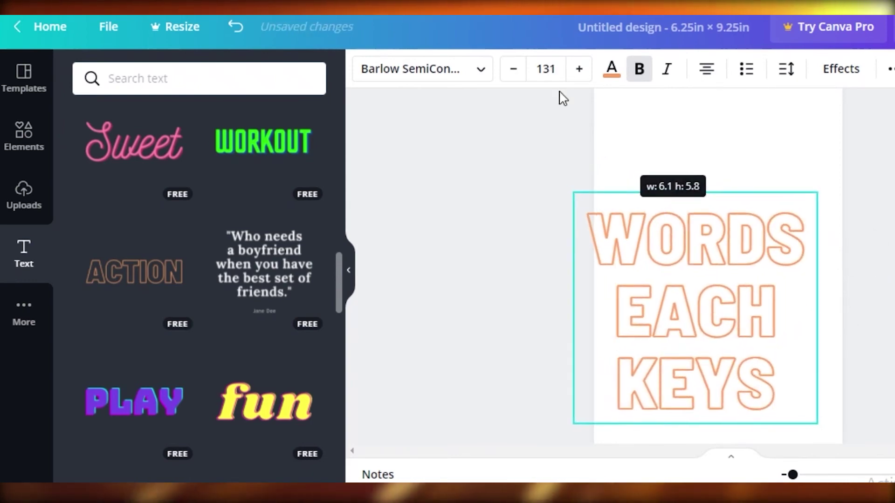
left_click(504, 78)
left_click(504, 78)
triple_click(505, 79)
triple_click(505, 78)
triple_click(504, 78)
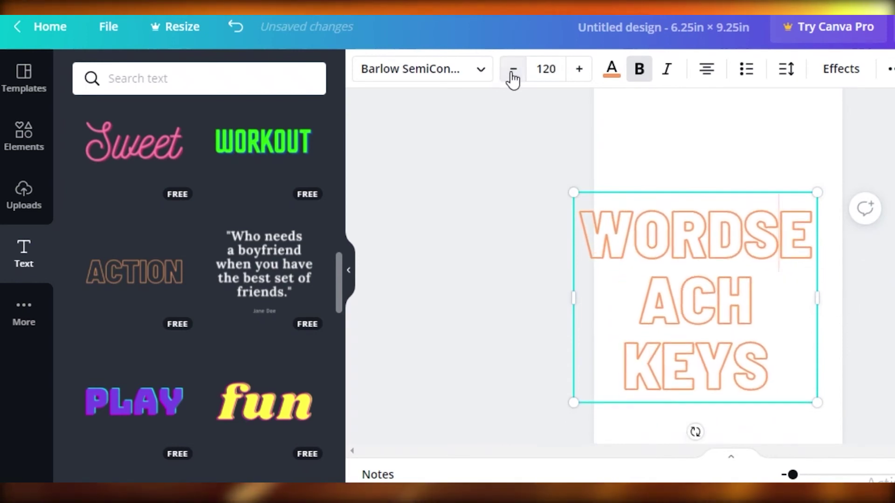
left_click(553, 65)
double_click(553, 65)
type("70")
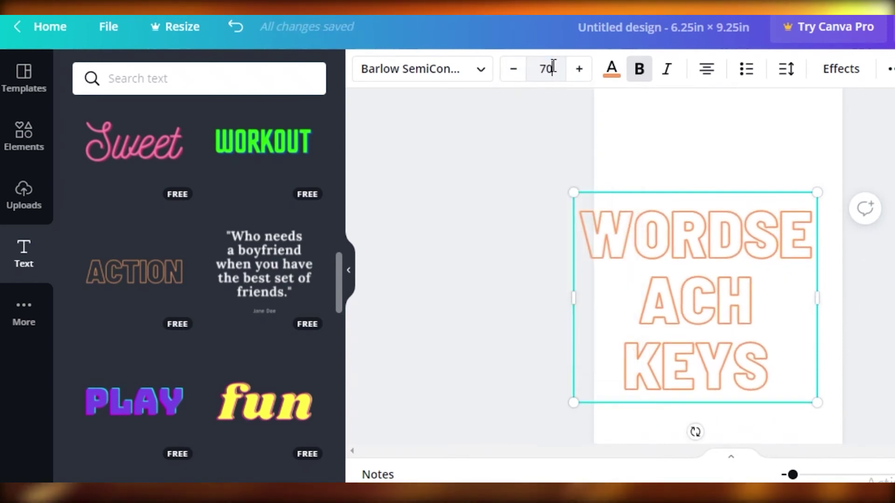
key("Return")
Correct the heading's wording to WORD SEARCH KEYS and centre it on page 3
left_click(755, 215)
type("R")
left_click(680, 219)
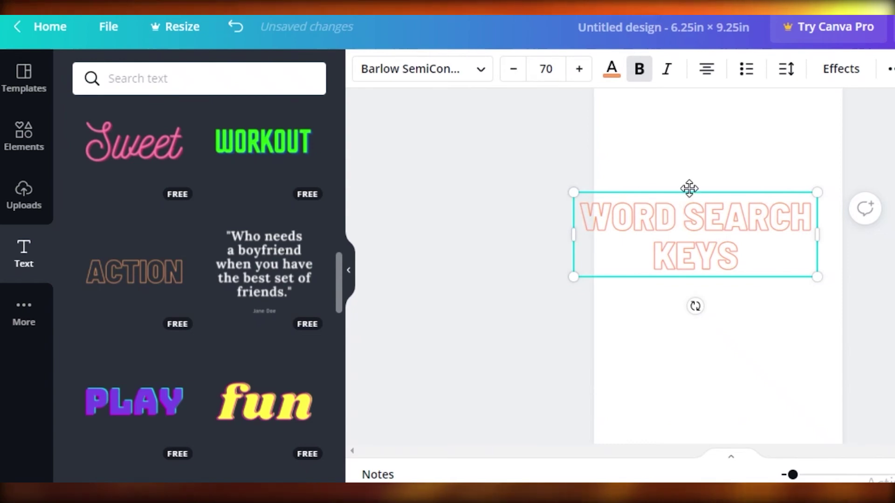
left_click_drag(700, 186, 710, 201)
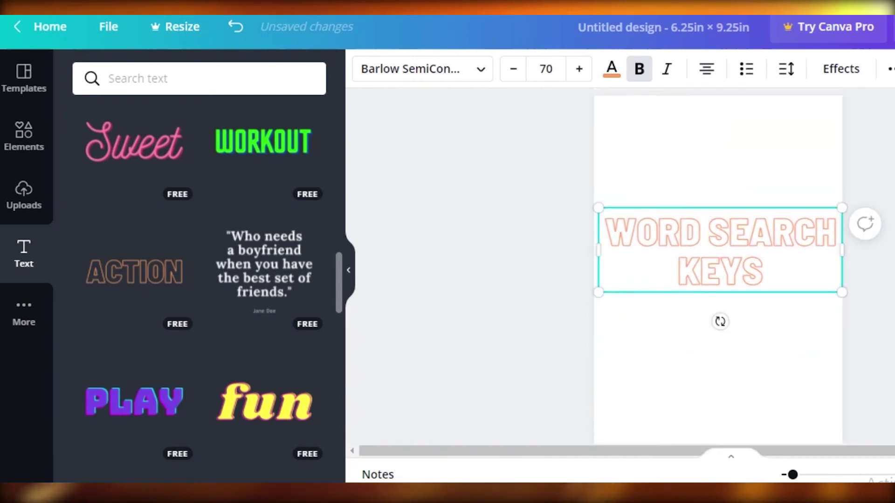
key("Escape")
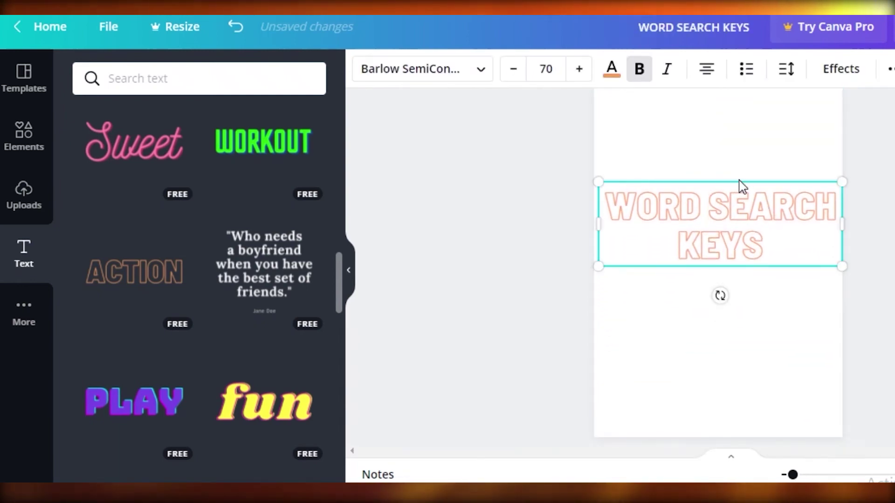
left_click_drag(745, 188, 756, 212)
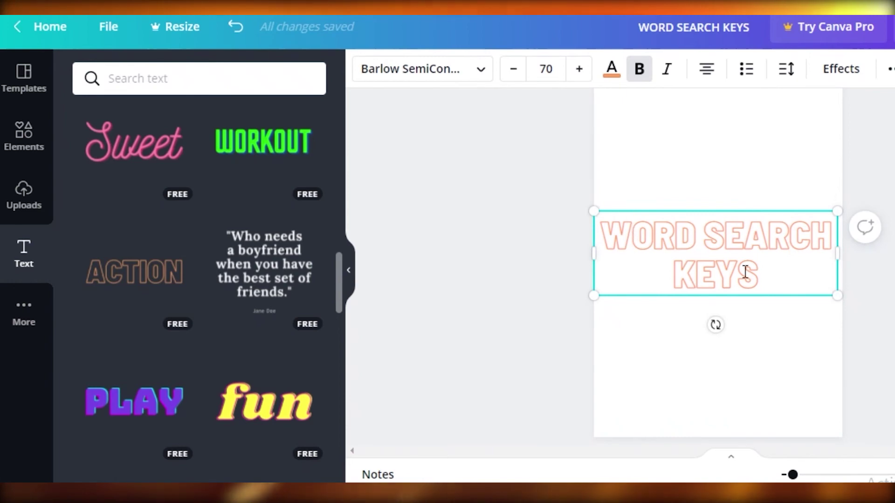
Change the outline colour of the whole WORD SEARCH KEYS heading to black
left_click(612, 70)
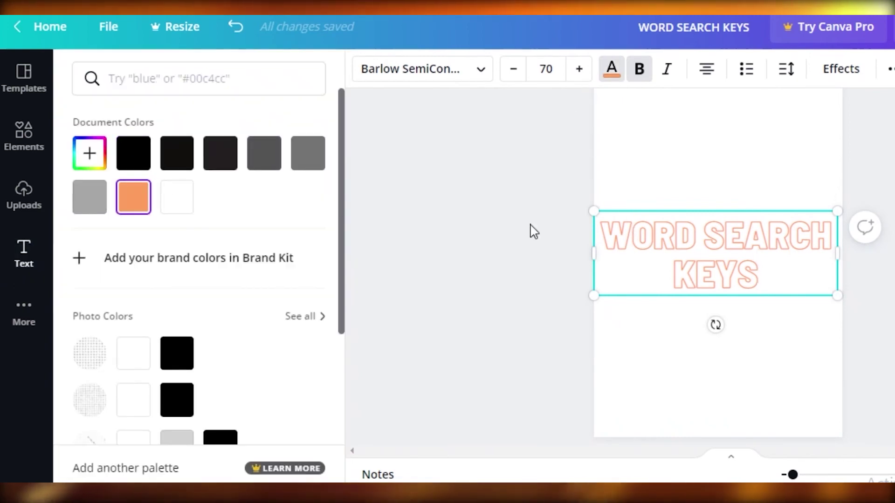
key("ctrl+a")
left_click(619, 171)
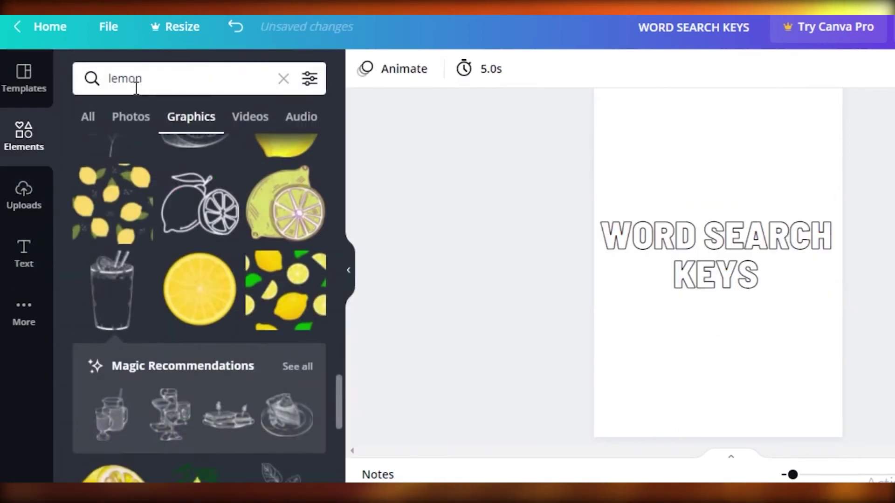
Search the graphics for KEYS and add the silhouette of one hand passing keys to another to page 3
left_click(136, 83)
type("KEYS")
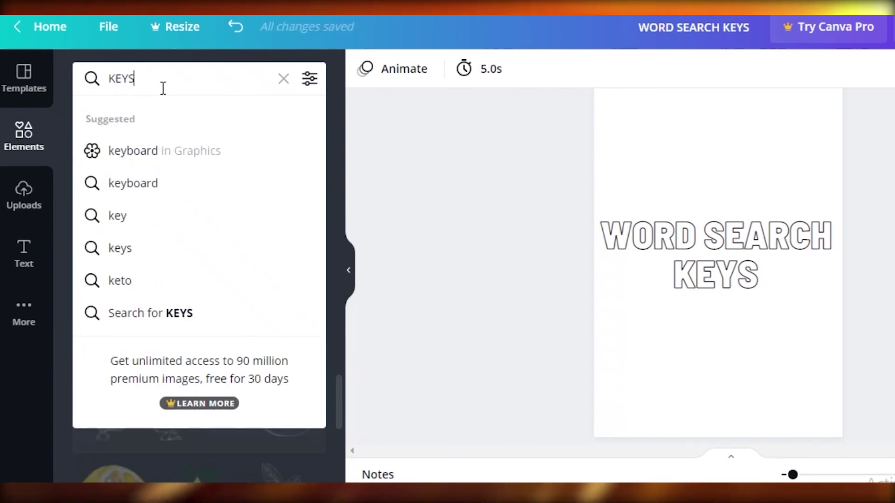
key("Return")
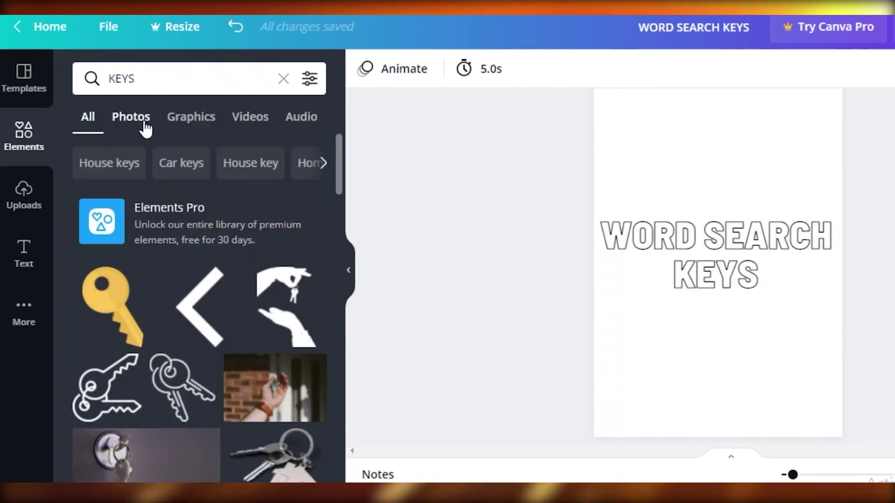
left_click(185, 120)
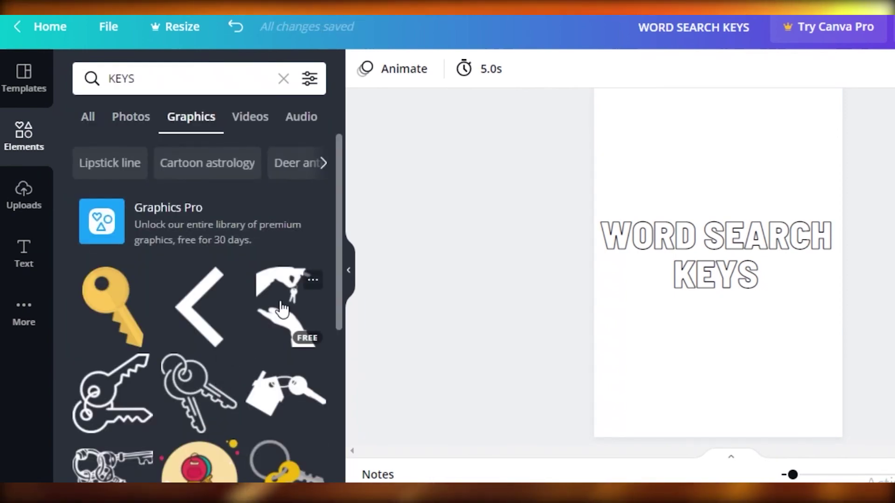
left_click(282, 308)
Move and resize the silhouette of the hands passing keys so that it fills page 3
left_click_drag(768, 320, 885, 480)
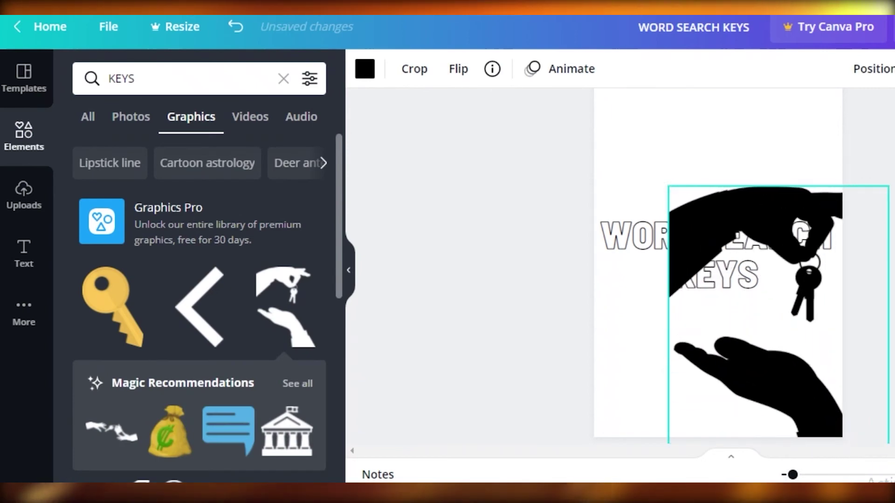
left_click_drag(759, 369, 687, 279)
left_click_drag(828, 385, 824, 420)
left_click_drag(729, 396, 714, 372)
scroll(869, 334, "up", 2)
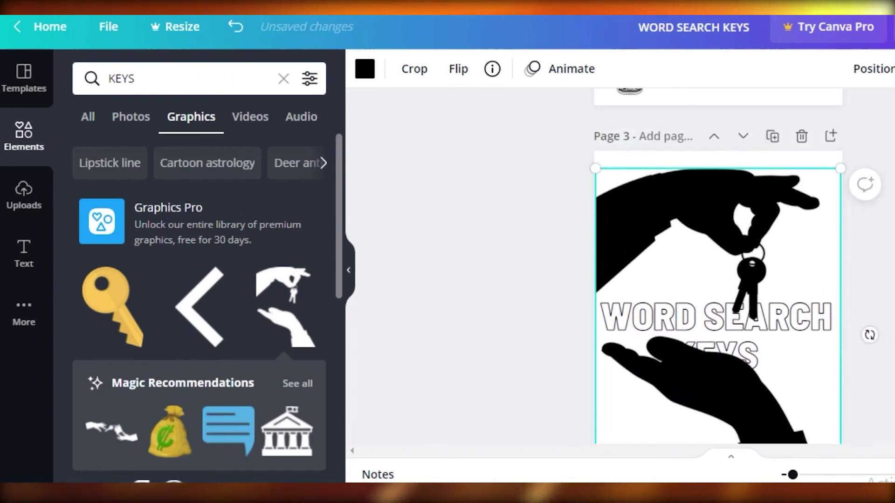
scroll(869, 334, "down", 2)
left_click_drag(837, 420, 855, 437)
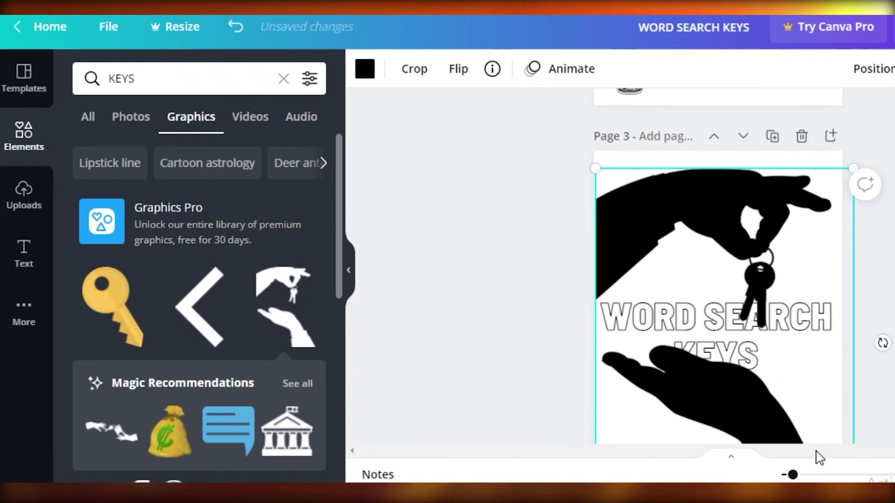
scroll(821, 458, "down", 3)
scroll(771, 364, "up", 1)
Fade the hands silhouette on page 3 to a light grey by making it semi-transparent behind the WORD SEARCH KEYS heading
right_click(757, 354)
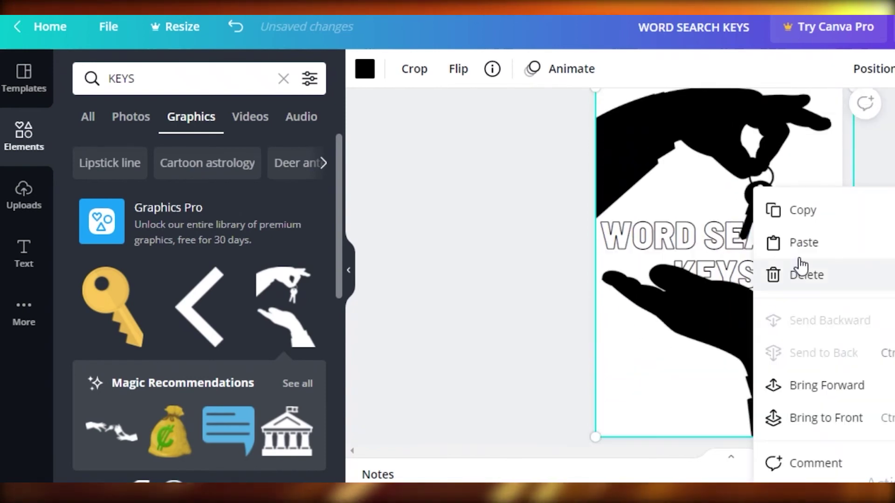
left_click(713, 254)
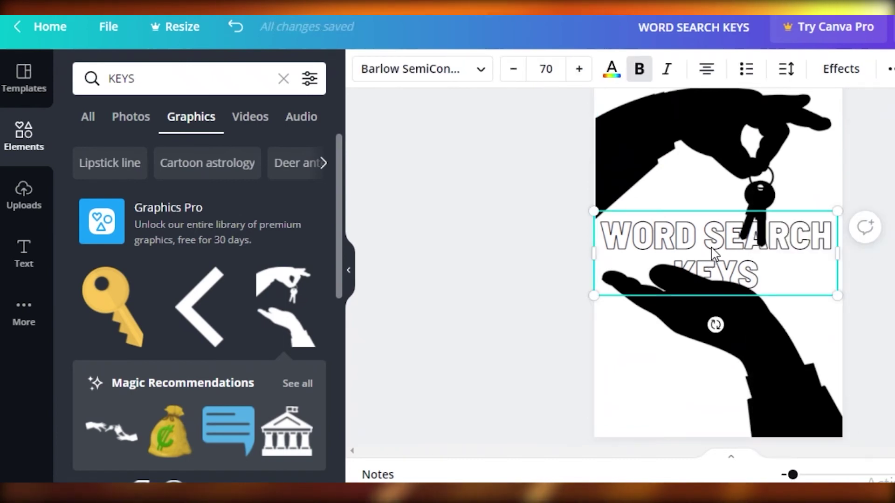
right_click(712, 254)
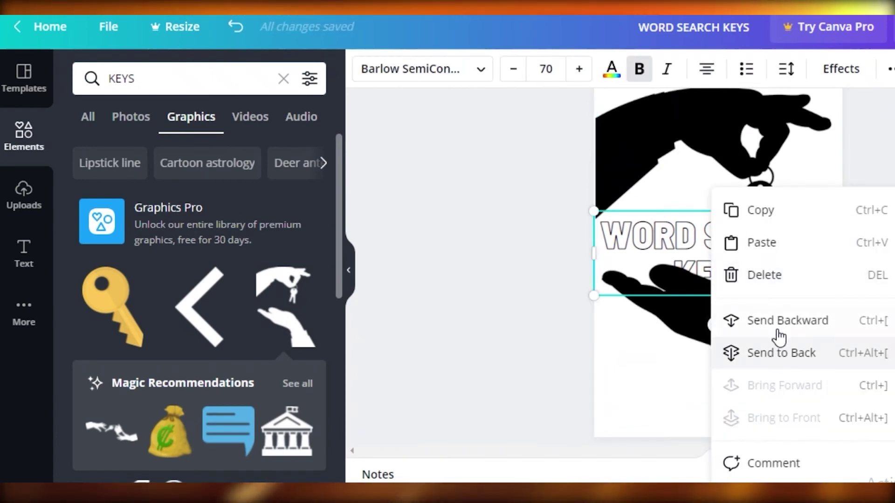
left_click(745, 360)
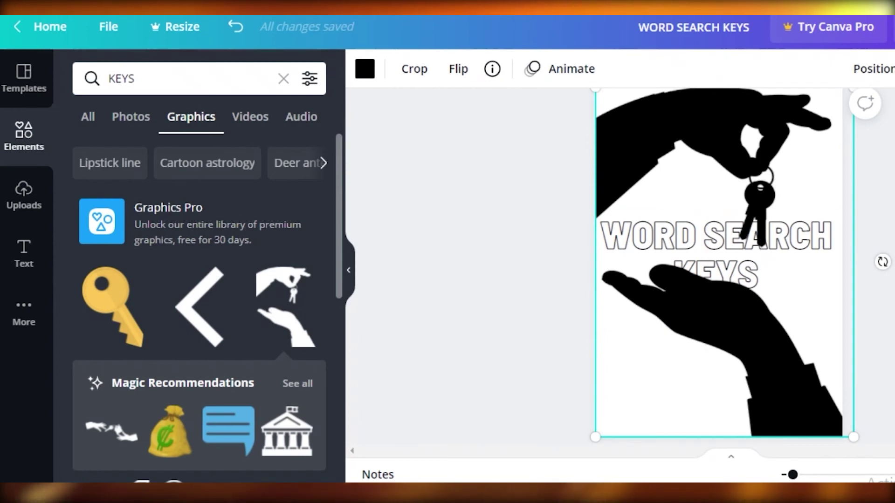
left_click_drag(881, 116, 843, 122)
left_click(843, 370)
scroll(843, 370, "up", 2)
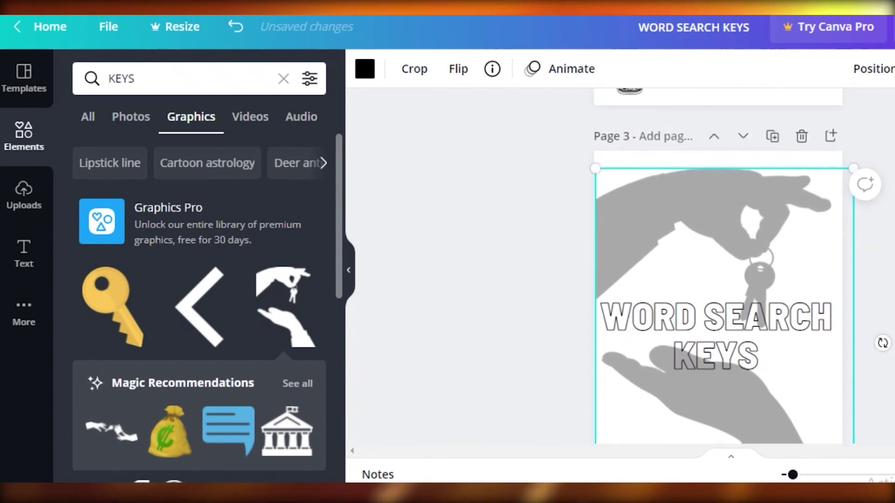
scroll(843, 370, "down", 2)
key("Escape")
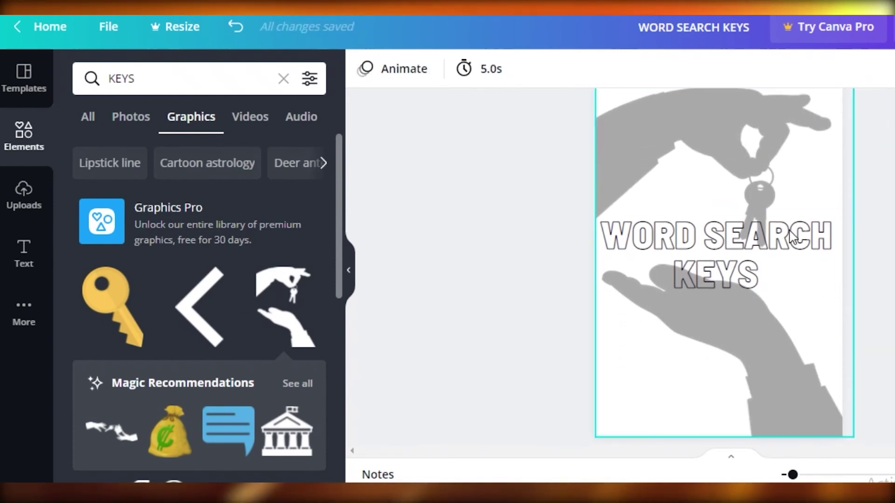
scroll(863, 227, "down", 2)
scroll(863, 228, "up", 2)
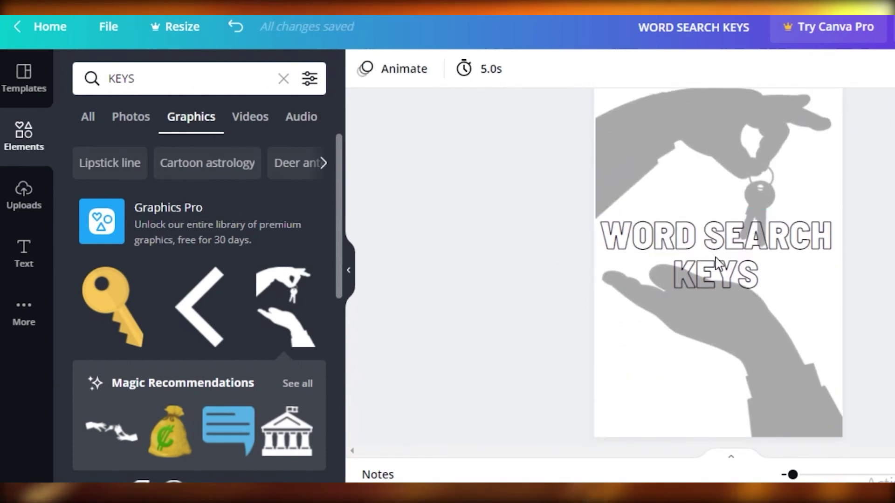
left_click(659, 262)
scroll(720, 320, "up", 6)
scroll(611, 251, "down", 2)
scroll(890, 271, "down", 6)
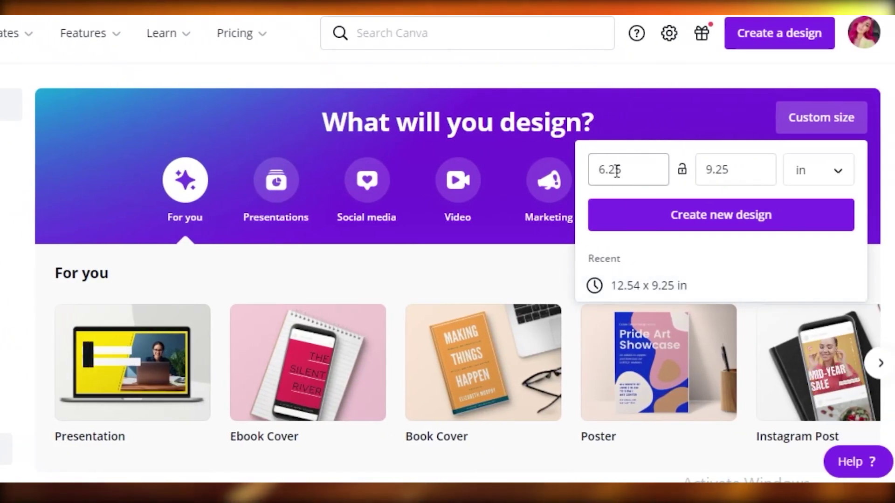
Create a new custom-size design of 12.54 x 9.25 in
left_click(639, 286)
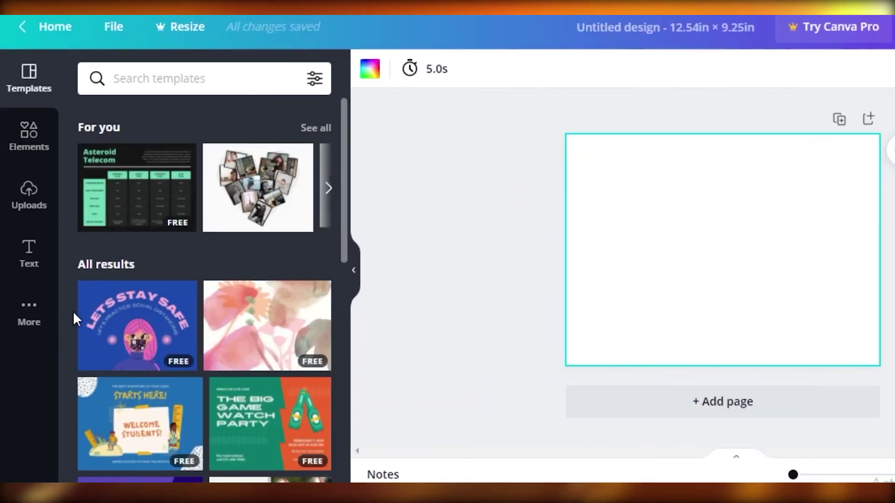
left_click(180, 82)
type("back")
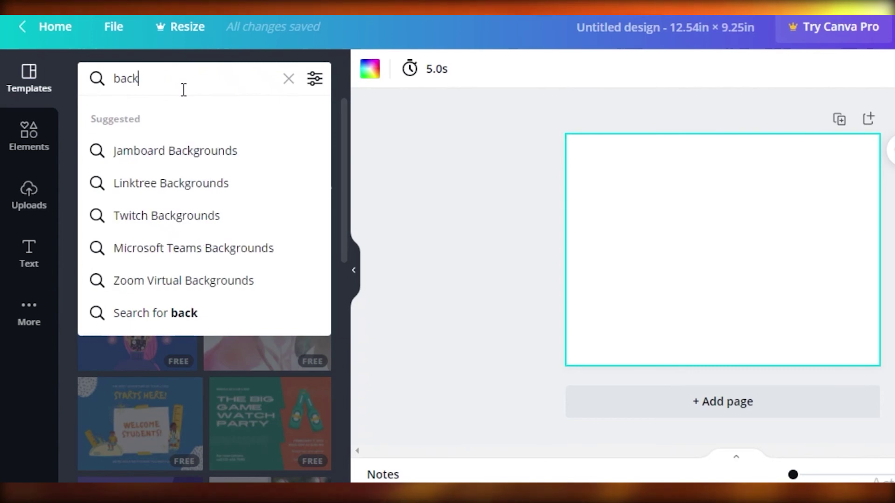
left_click(28, 205)
Search the elements for background and place the dark chalkboard photo so that it covers the blank page
left_click(29, 140)
left_click(182, 68)
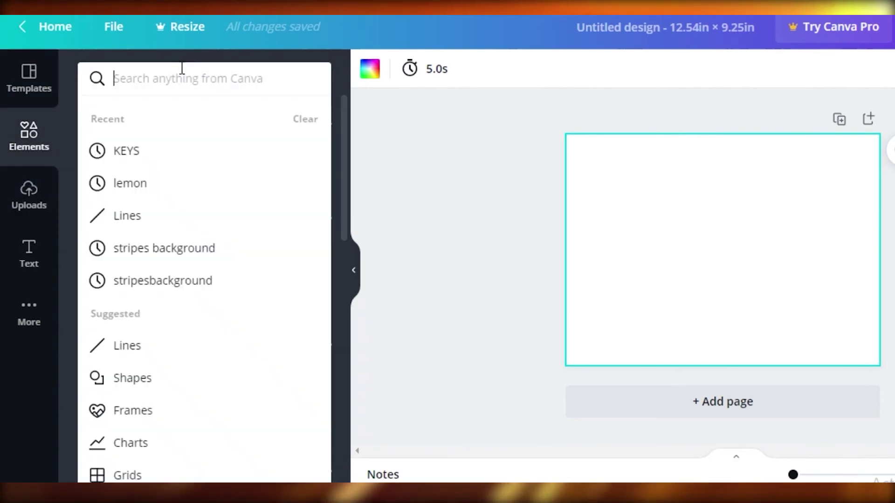
type("background")
key("Return")
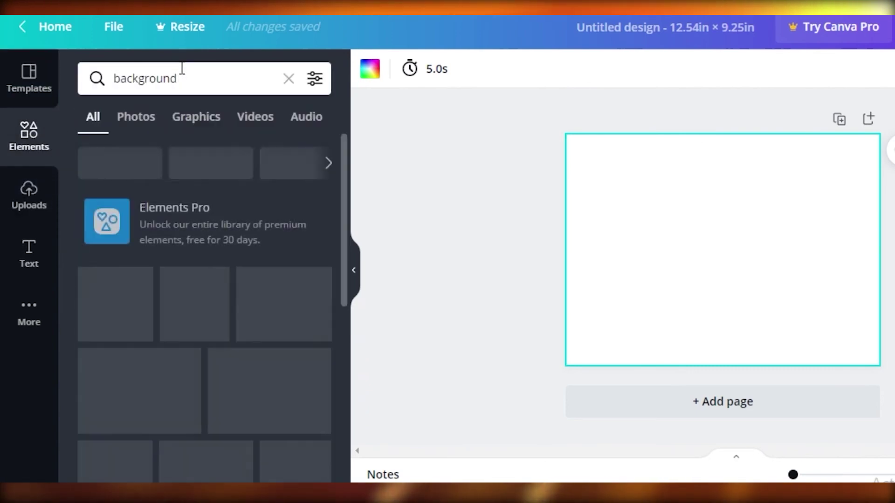
scroll(205, 280, "down", 2)
left_click_drag(257, 321, 761, 255)
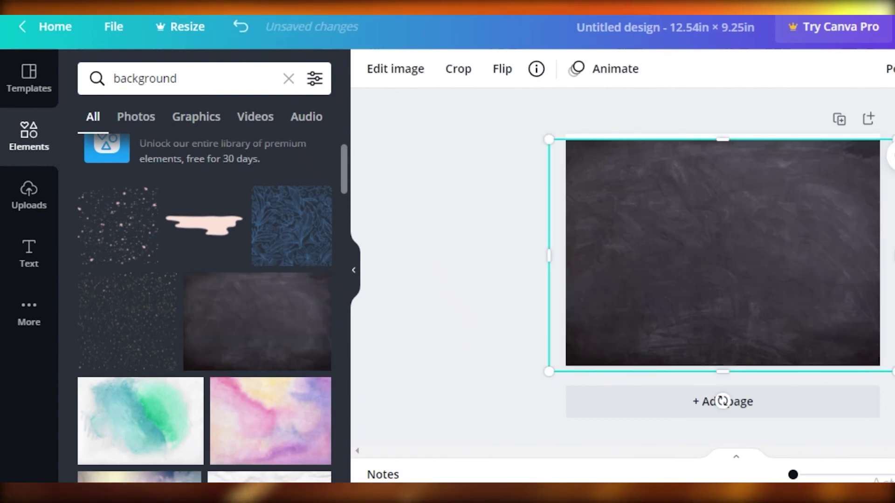
Add the outlined ACTION text style to the chalkboard page and replace its wording with WORD
left_click(29, 255)
left_click(194, 78)
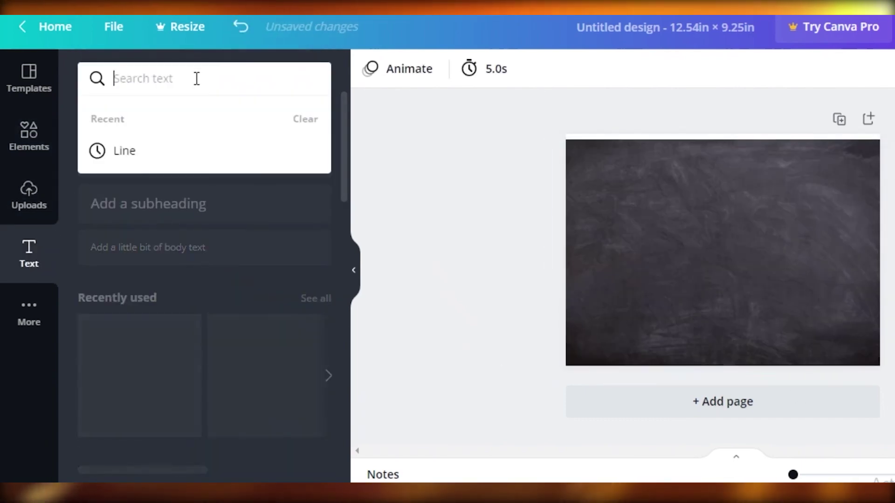
scroll(140, 345, "down", 2)
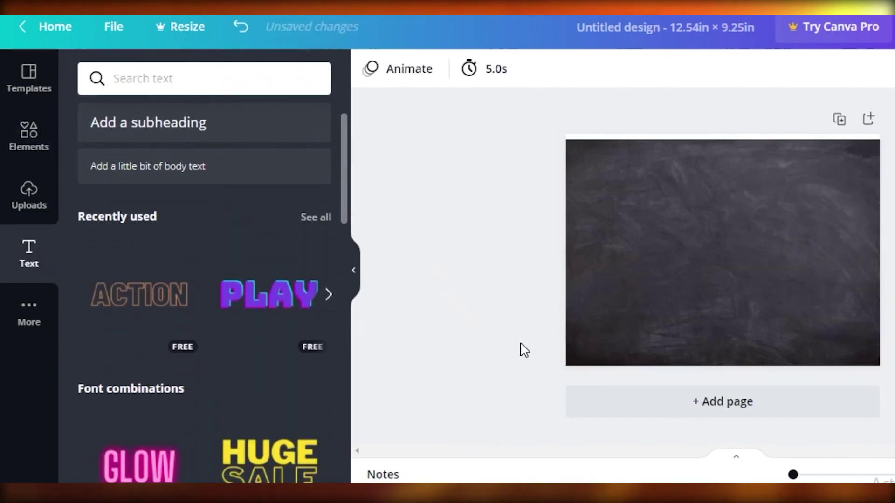
double_click(758, 251)
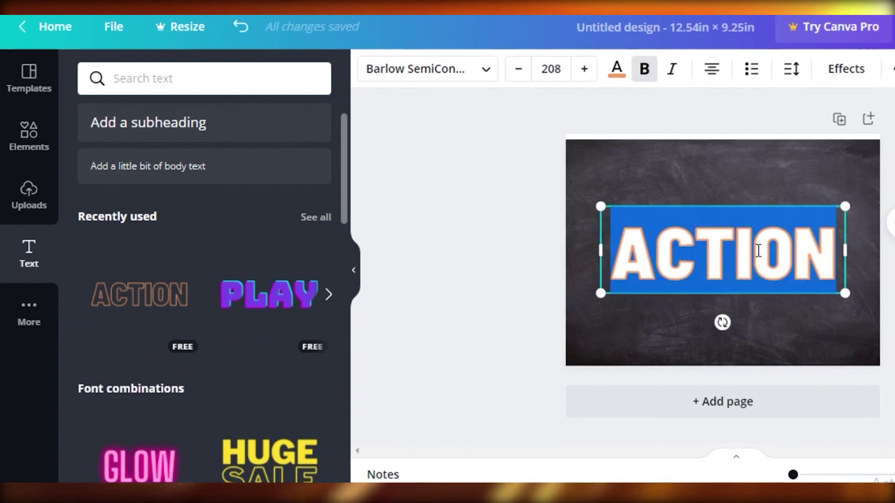
key("BackSpace")
type("WORD")
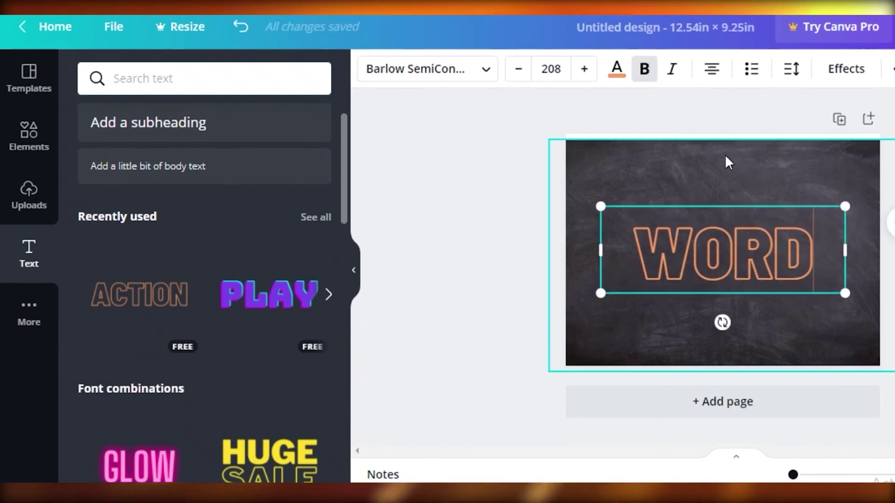
Set the outlined heading's font size to 30 and its colour to black
left_click(544, 69)
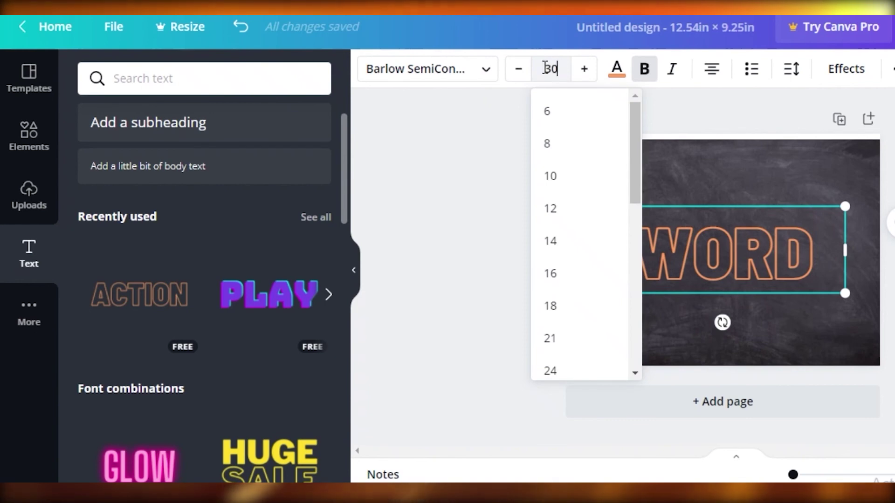
type("30")
key("Return")
left_click(616, 68)
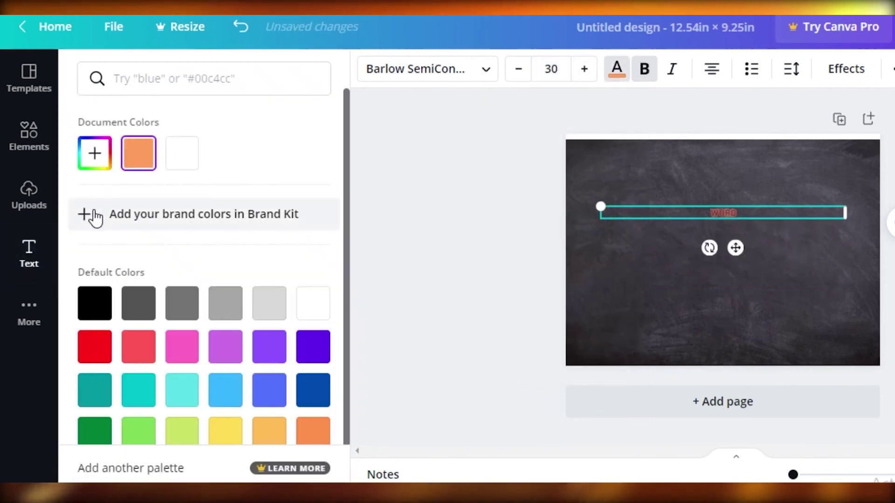
left_click(95, 303)
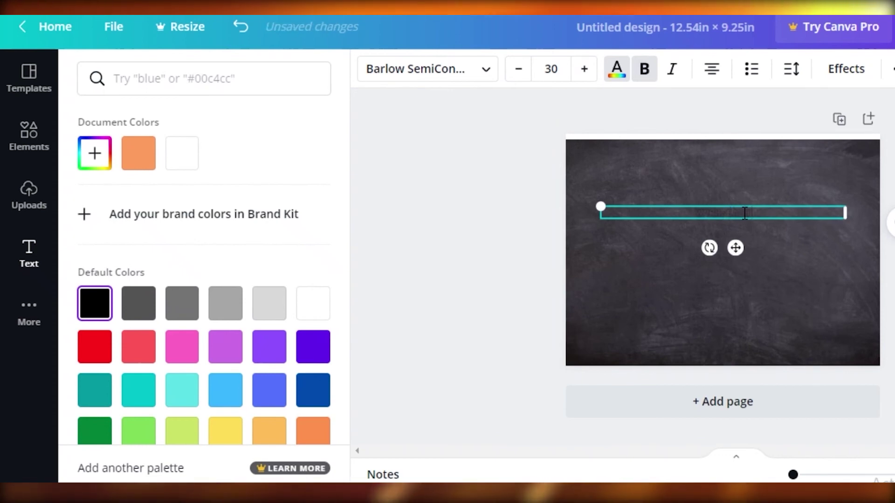
Change the heading's wording to WORKSEACH PUZZEL and move it to the upper right corner of the page
left_click(787, 198)
mouse_move(793, 475)
left_mouse_down()
mouse_move(806, 475)
mouse_move(799, 475)
left_mouse_up()
left_click_drag(740, 185, 894, 134)
key("Escape")
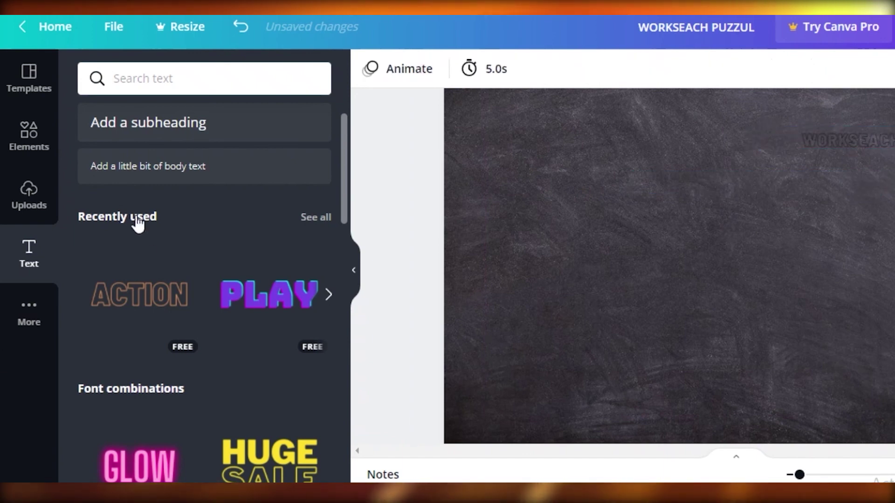
Add a square from the Lines & Shapes elements to the chalkboard page
left_click(113, 109)
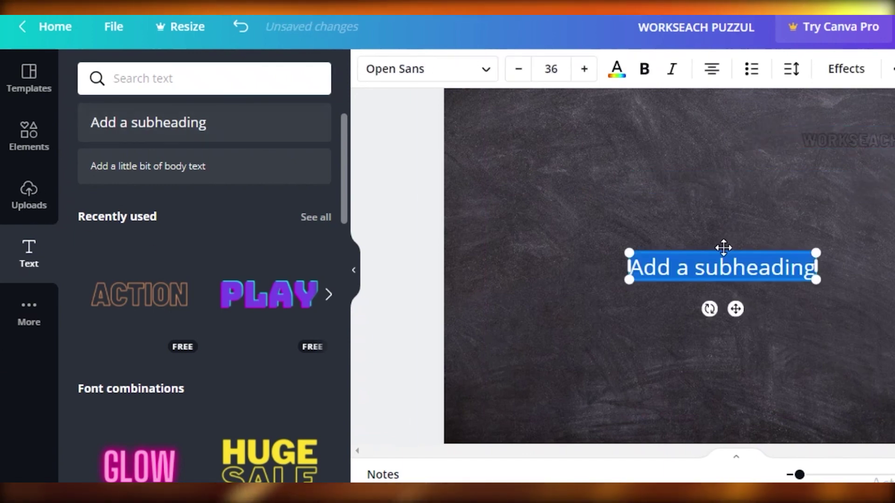
key("Delete")
left_click(28, 135)
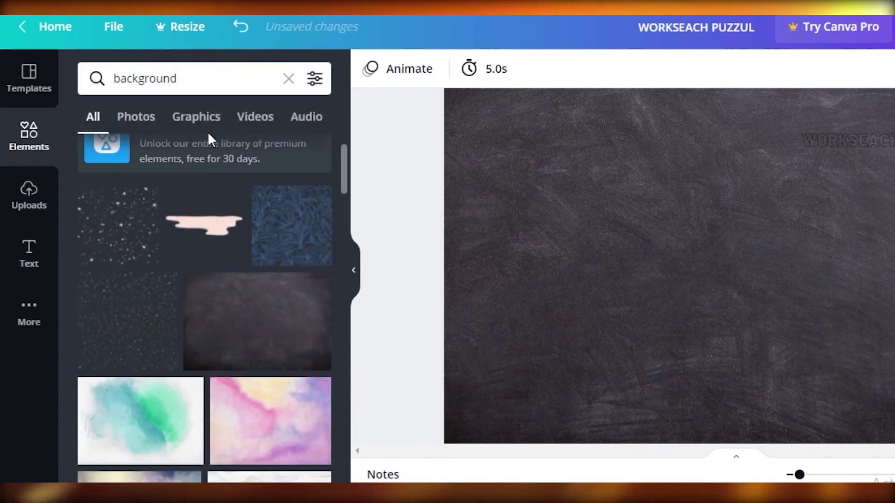
left_click(286, 87)
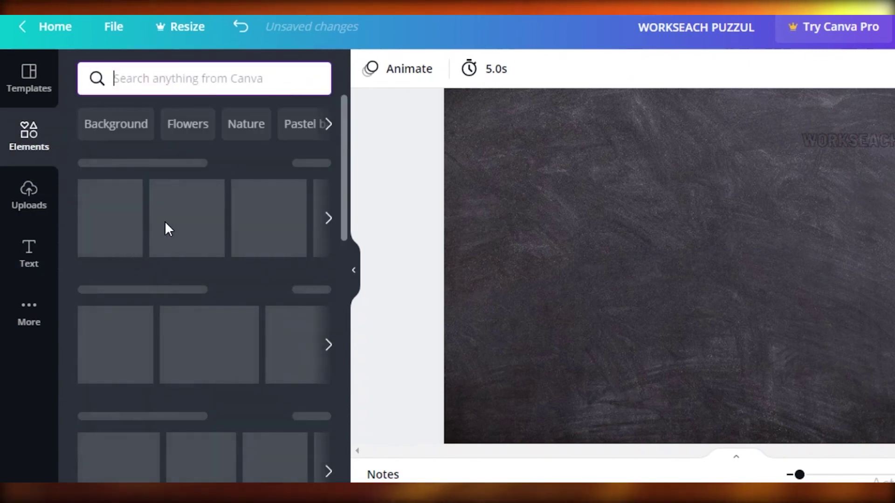
scroll(148, 238, "down", 2)
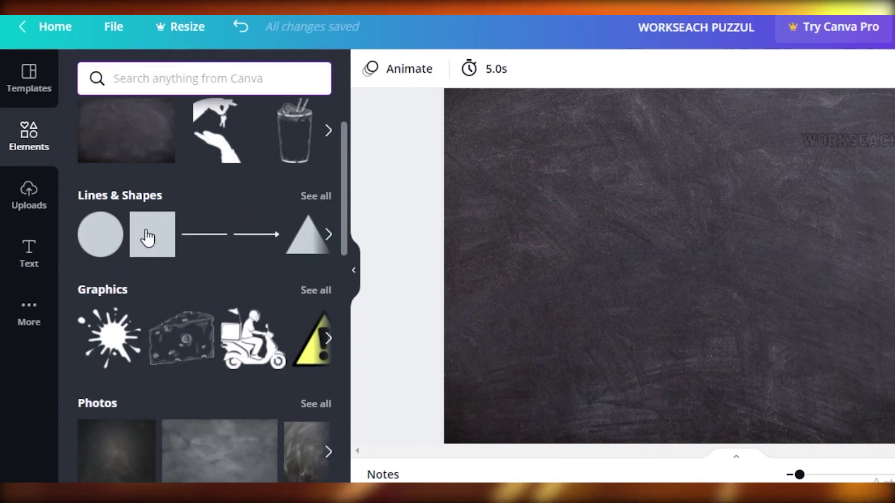
left_click(130, 198)
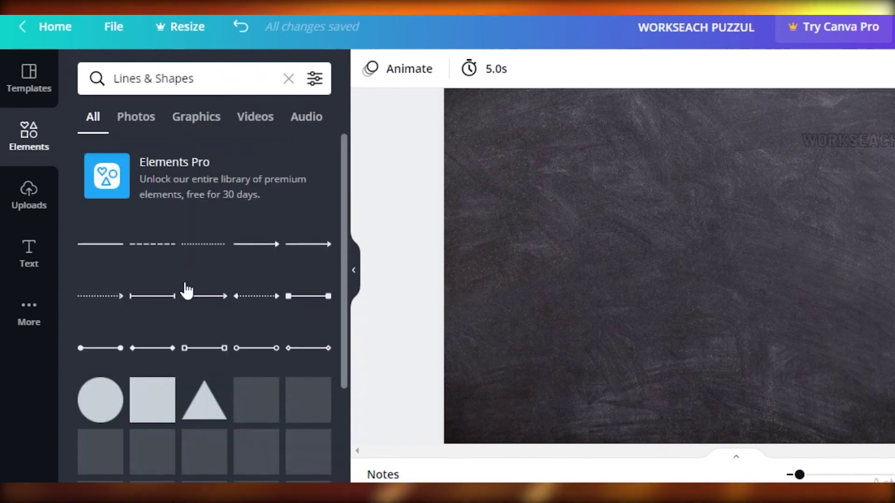
left_click(169, 386)
left_click(152, 400)
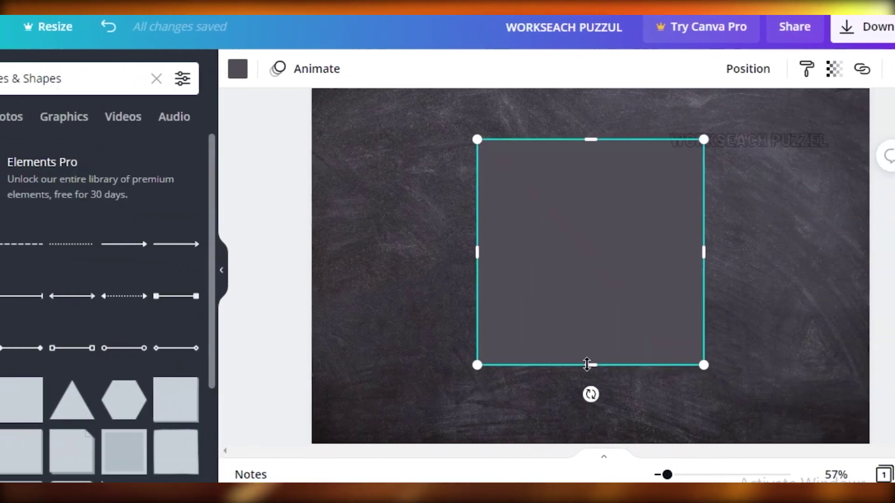
Flatten the square into a narrow banner around the WORKSEACH PUZZEL heading and fill it with white
left_click_drag(587, 364, 605, 182)
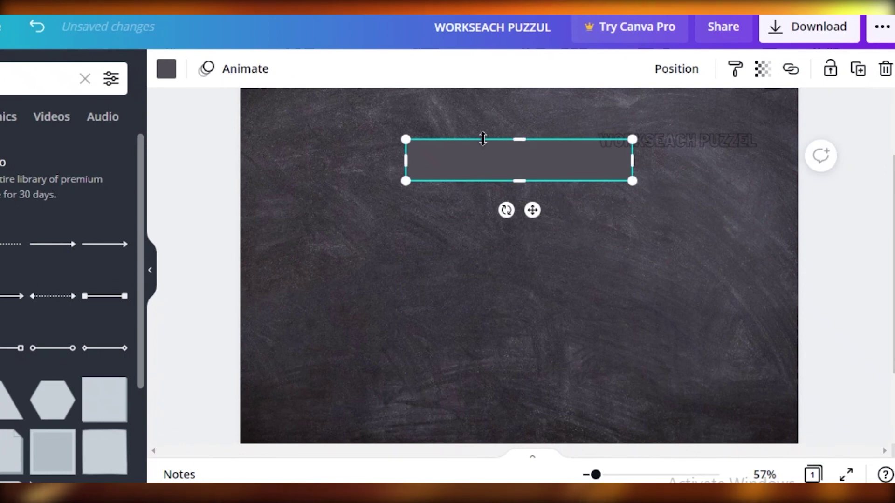
left_click_drag(534, 211, 693, 195)
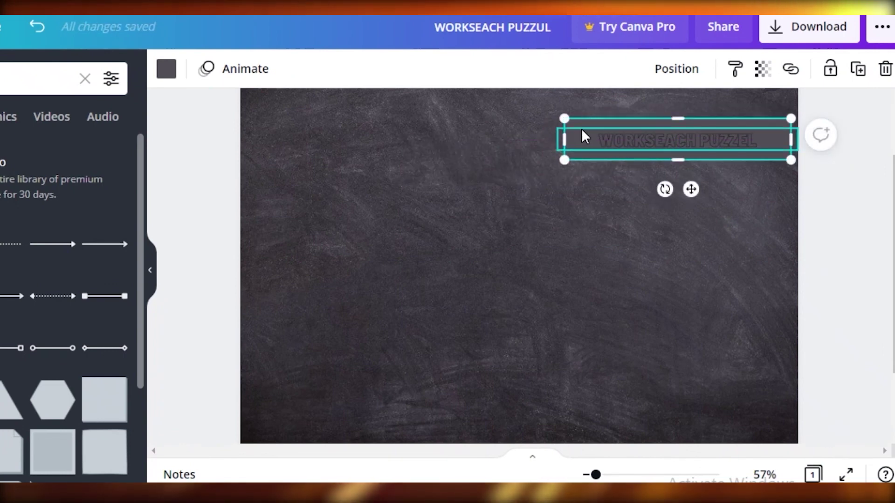
left_click(166, 69)
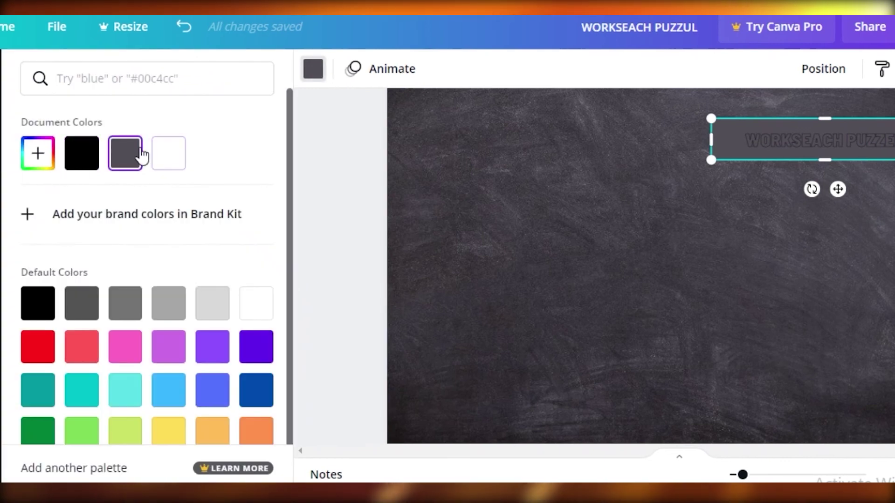
left_click(175, 164)
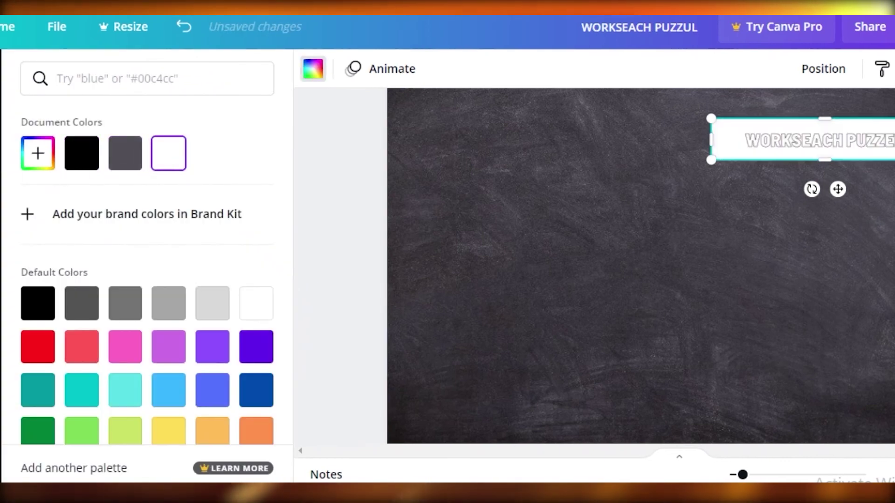
key("Escape")
left_click(790, 142)
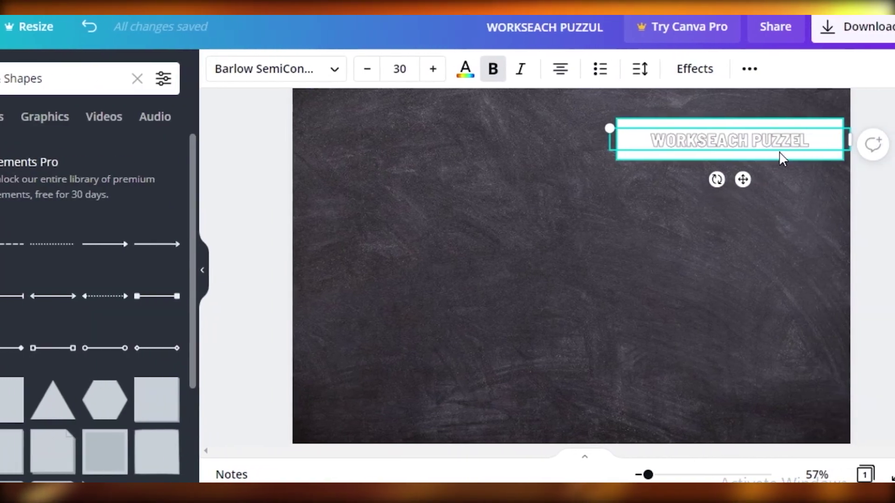
left_click(825, 122)
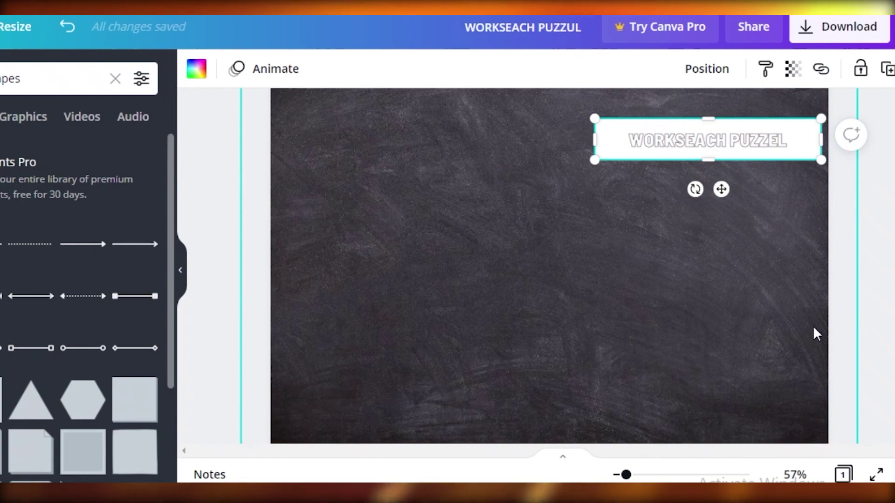
scroll(695, 136, "up", 2)
scroll(836, 185, "down", 2)
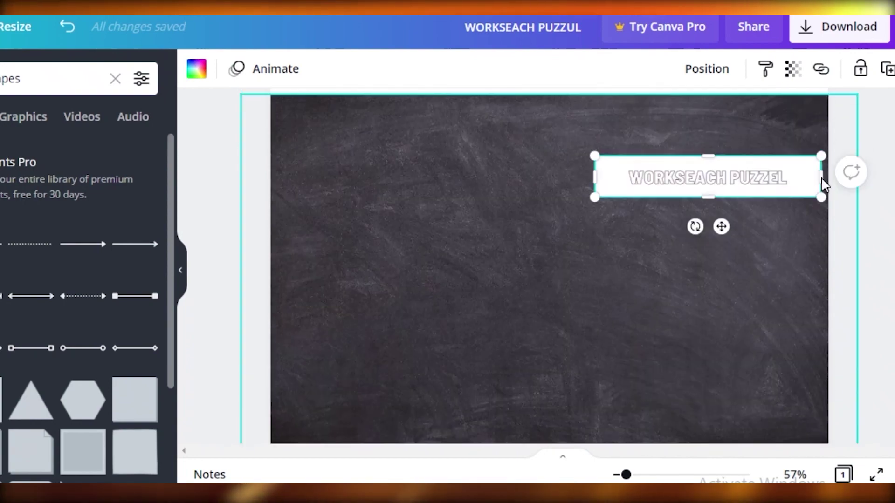
scroll(758, 100, "up", 1)
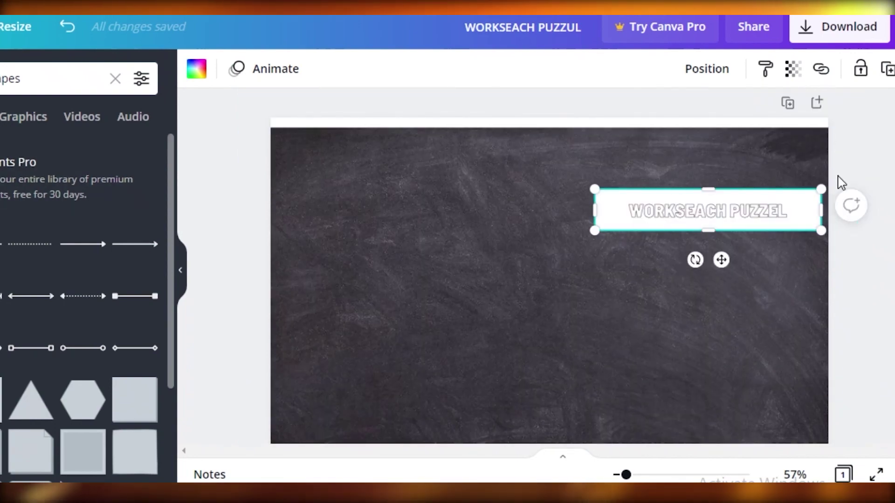
Replace the chalkboard background image with the uploaded paperback book cover template
left_click(428, 266)
scroll(653, 273, "down", 2)
scroll(305, 308, "up", 2)
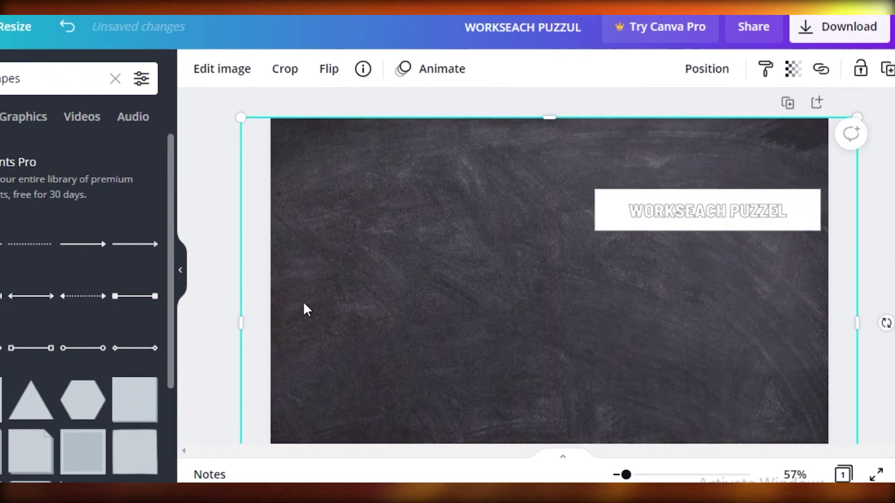
left_click(0, 116)
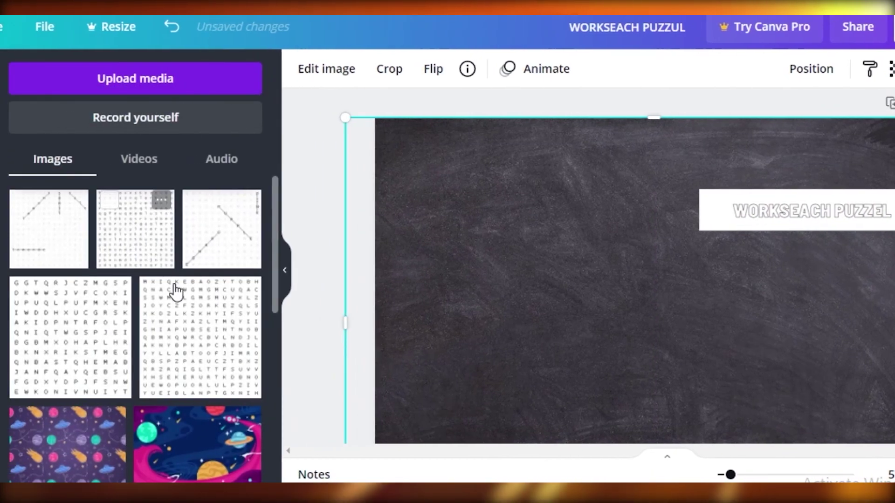
scroll(176, 292, "down", 5)
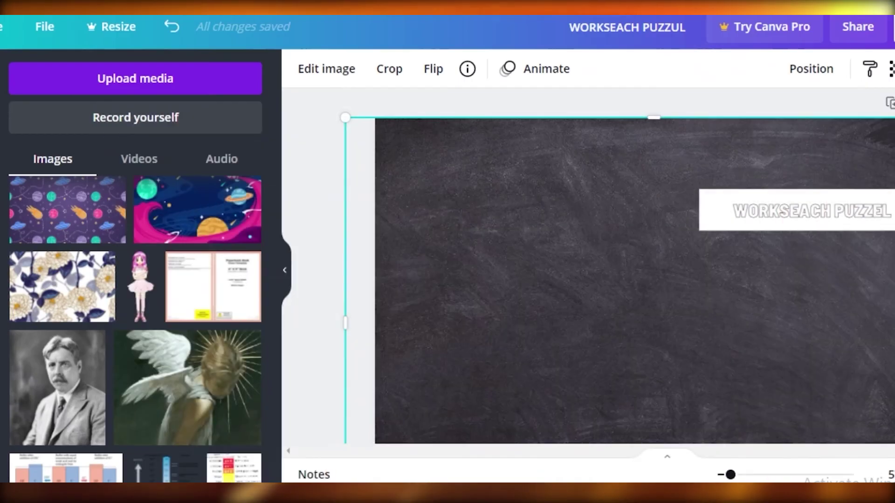
left_click_drag(94, 290, 431, 261)
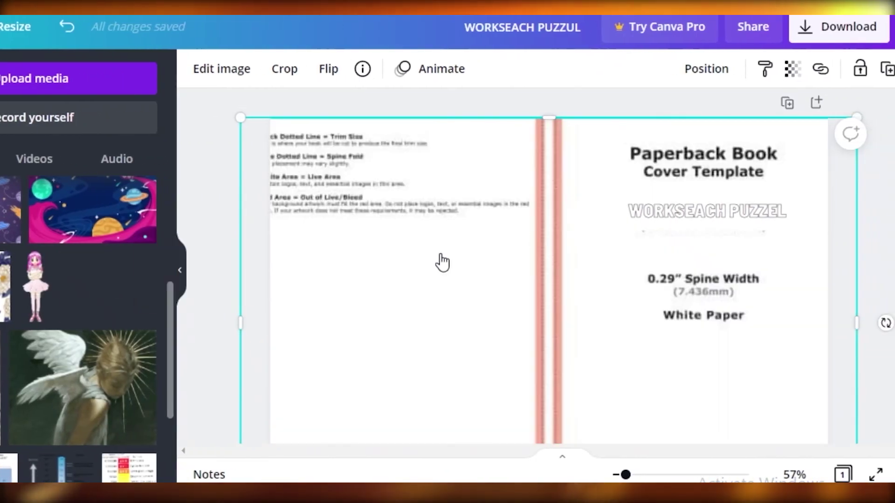
Lower the cover template's opacity so it looks faded, and slightly adjust its size on the page
left_click(793, 68)
left_click(726, 117)
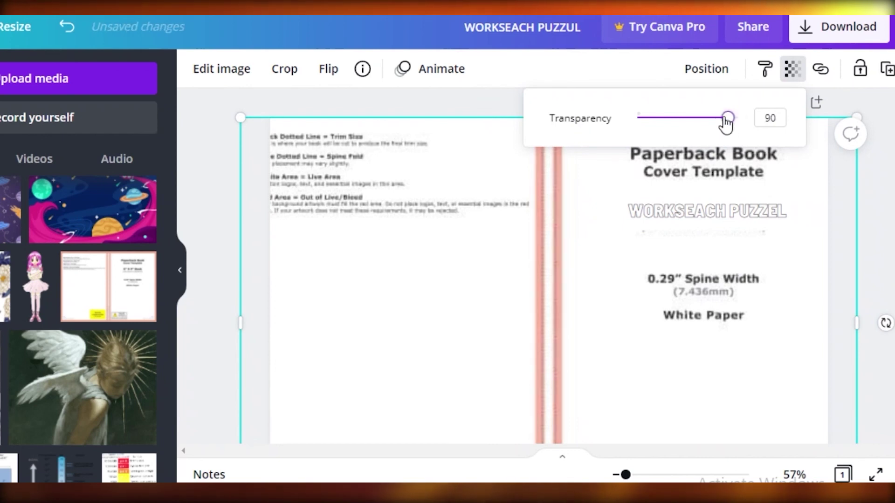
left_click_drag(726, 123, 687, 128)
scroll(681, 343, "down", 5)
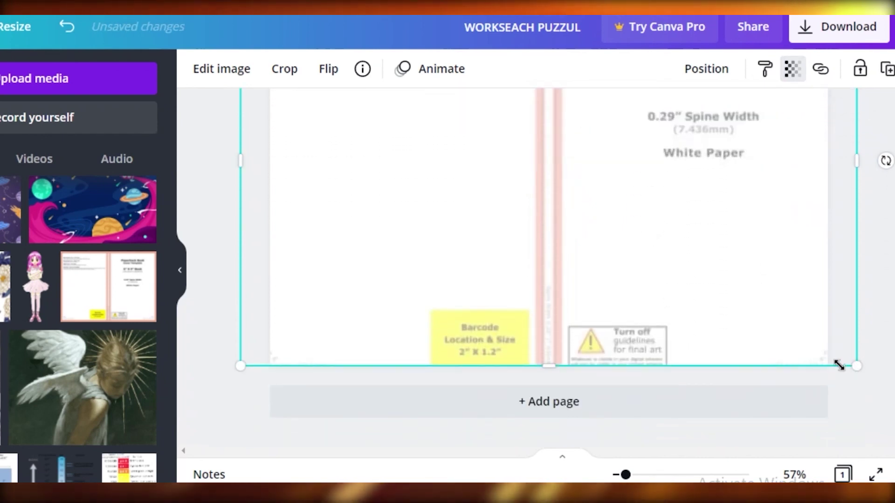
left_click_drag(840, 364, 862, 393)
scroll(583, 225, "up", 4)
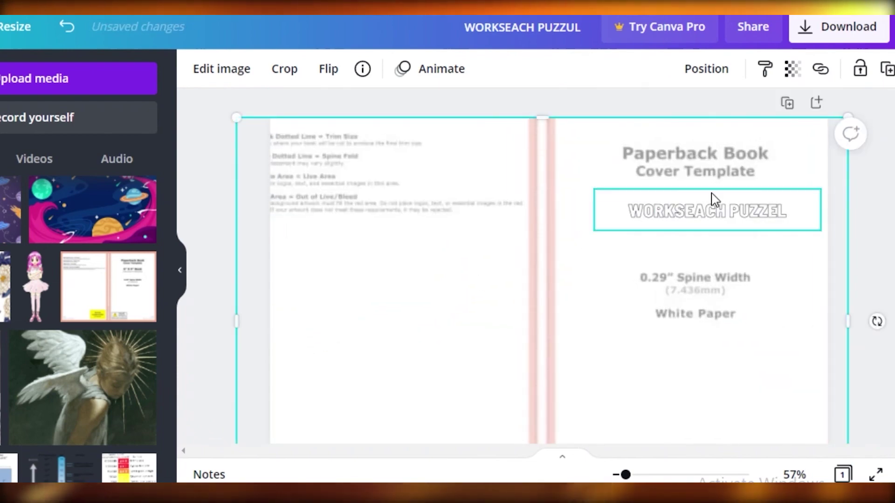
Shift the WORKSEACH PUZZEL heading slightly left so it is centred under the template's front cover title
left_click_drag(714, 200, 704, 211)
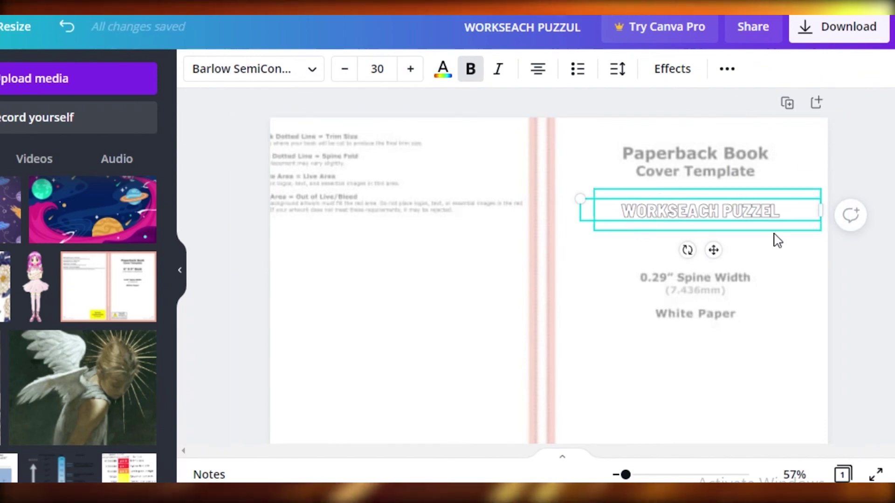
right_click(456, 212)
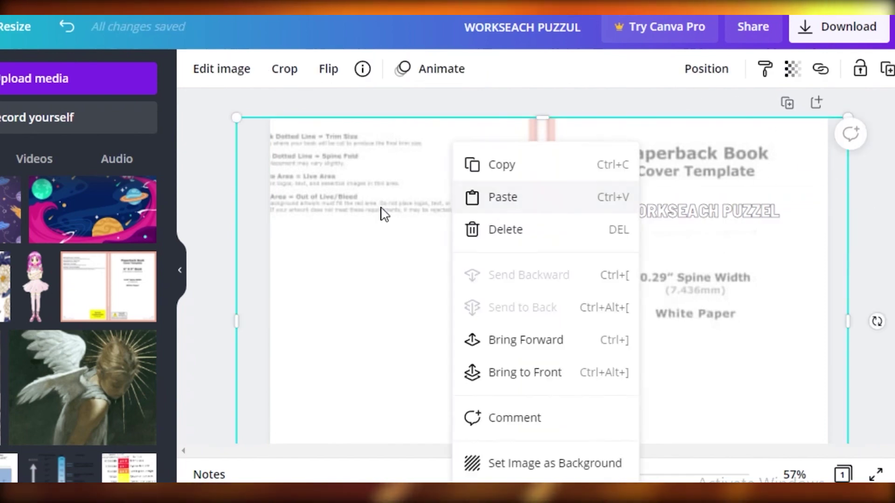
key("Escape")
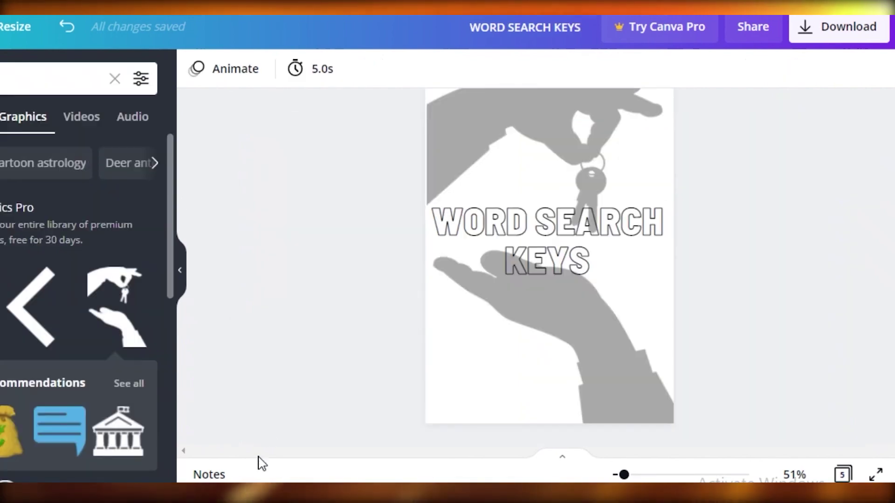
Look through the pages of the WORD SEARCH KEYS design
scroll(746, 317, "down", 5)
scroll(755, 331, "up", 2)
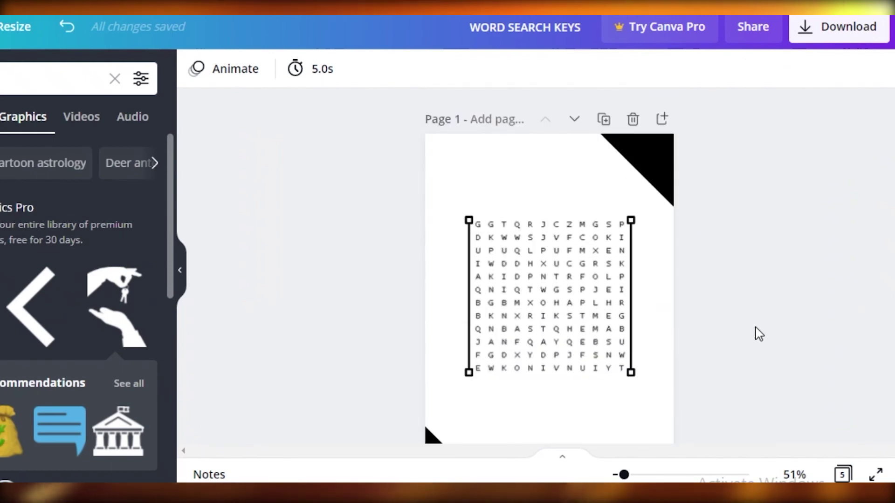